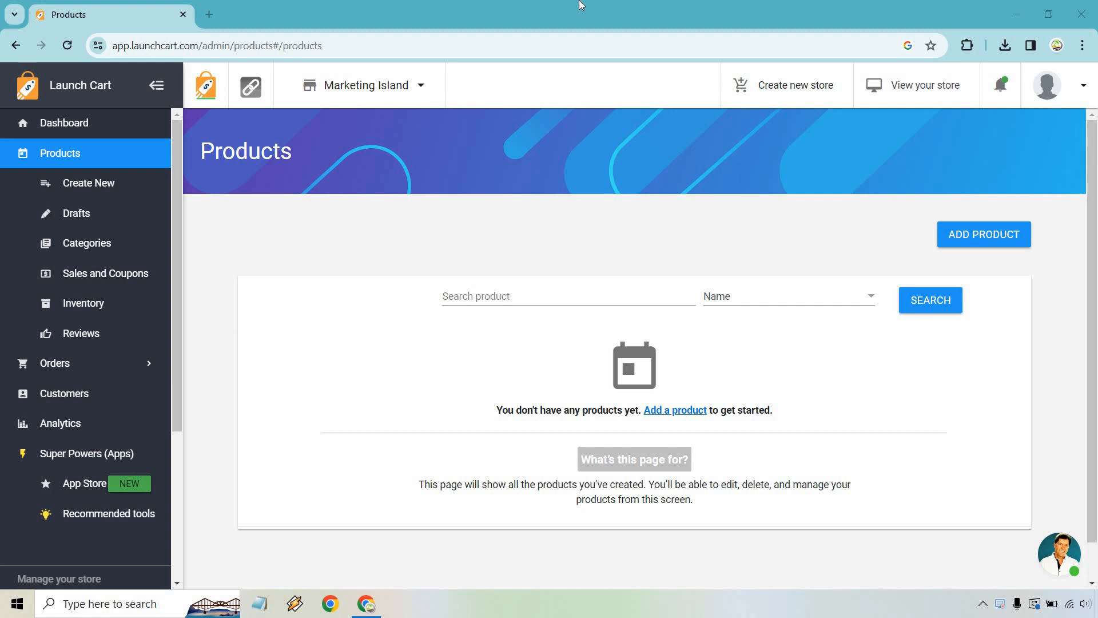
Open the Set Store Location requirement from the dashboard, correct the address's post code, and save the store location
{"action": "left_click", "coordinate": [49, 125]}
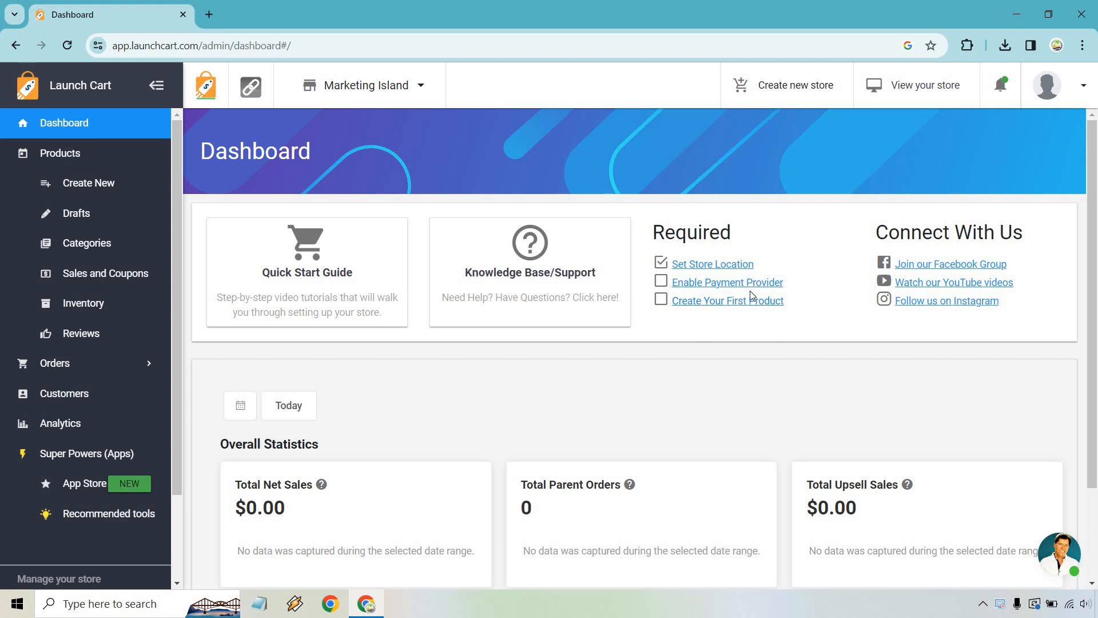
{"action": "left_click", "coordinate": [706, 265]}
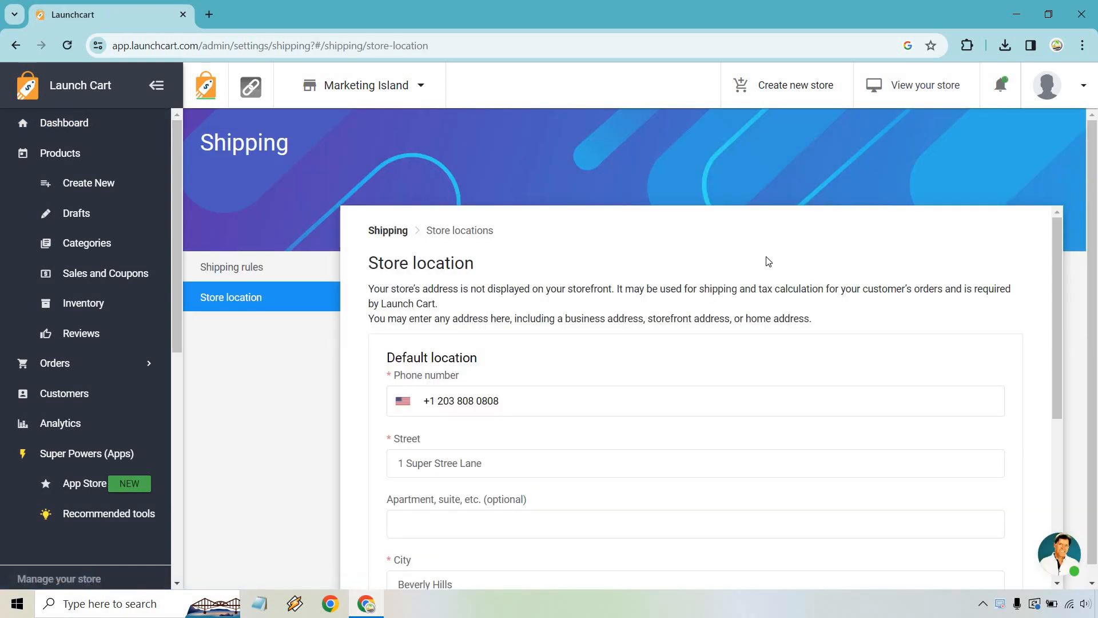
{"action": "scroll", "coordinate": [769, 252], "scroll_direction": "down", "scroll_amount": 1}
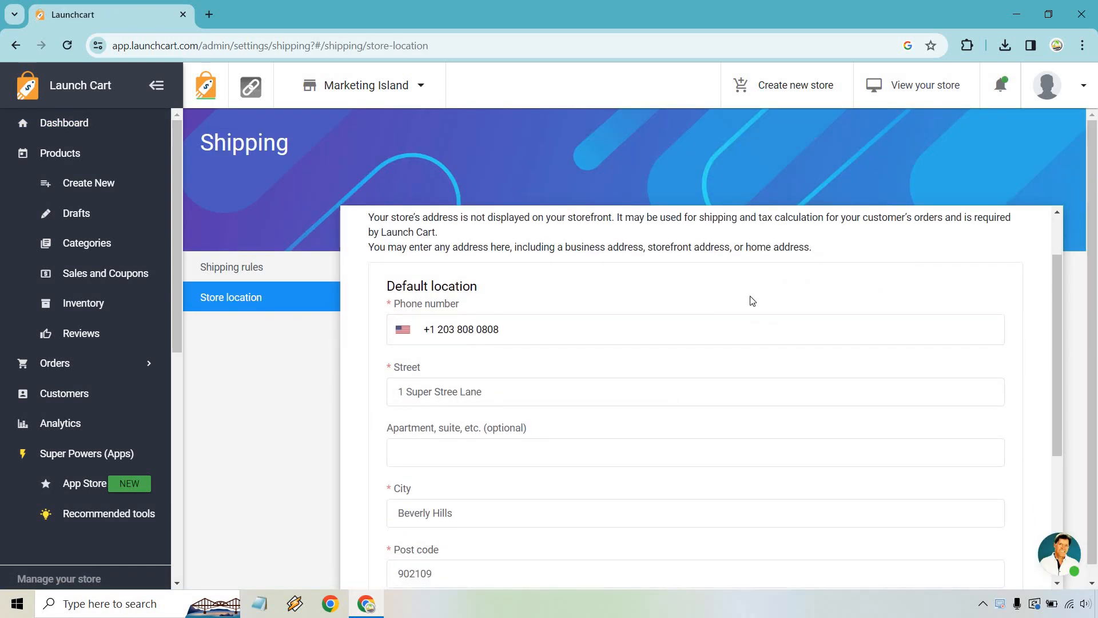
{"action": "scroll", "coordinate": [760, 299], "scroll_direction": "down", "scroll_amount": 1}
{"action": "scroll", "coordinate": [761, 297], "scroll_direction": "down", "scroll_amount": 2}
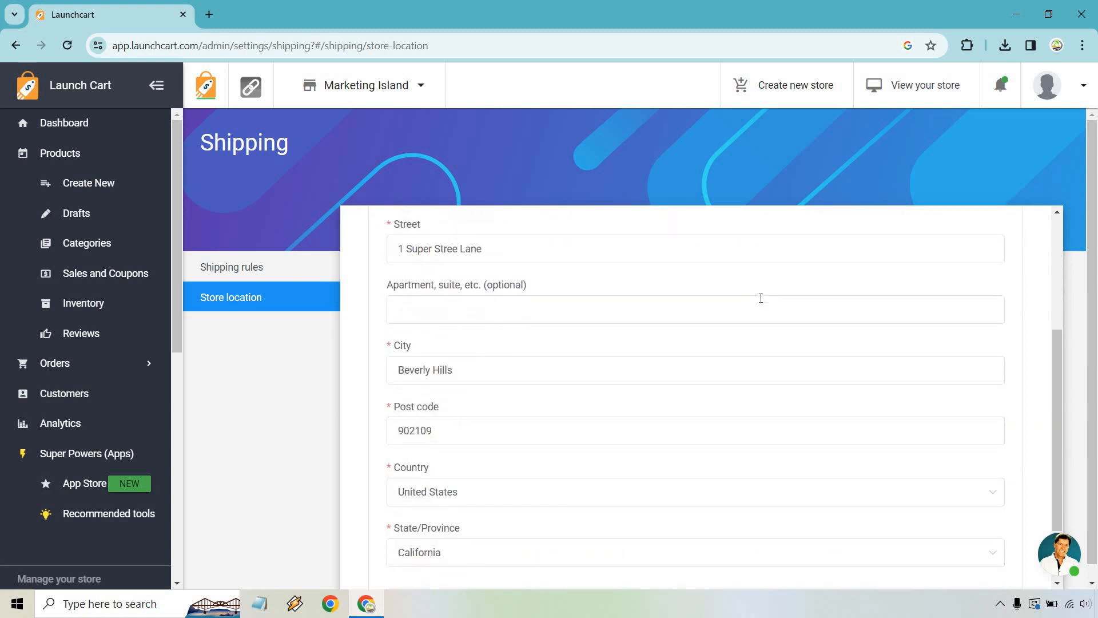
{"action": "scroll", "coordinate": [639, 356], "scroll_direction": "up", "scroll_amount": 1}
{"action": "scroll", "coordinate": [777, 311], "scroll_direction": "down", "scroll_amount": 1}
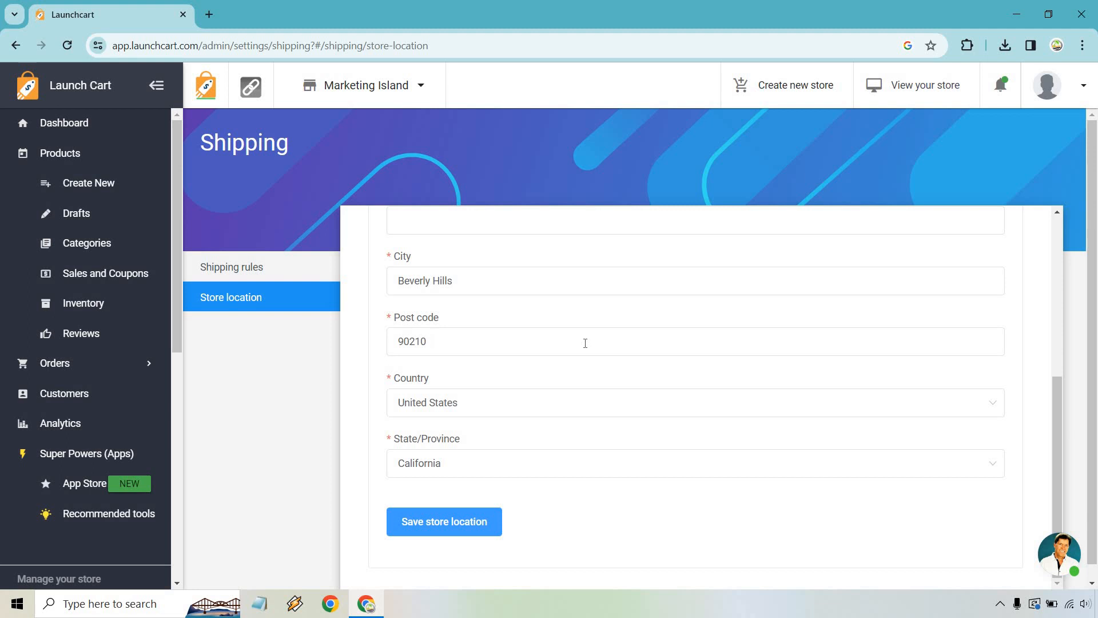
{"action": "left_click", "coordinate": [490, 523]}
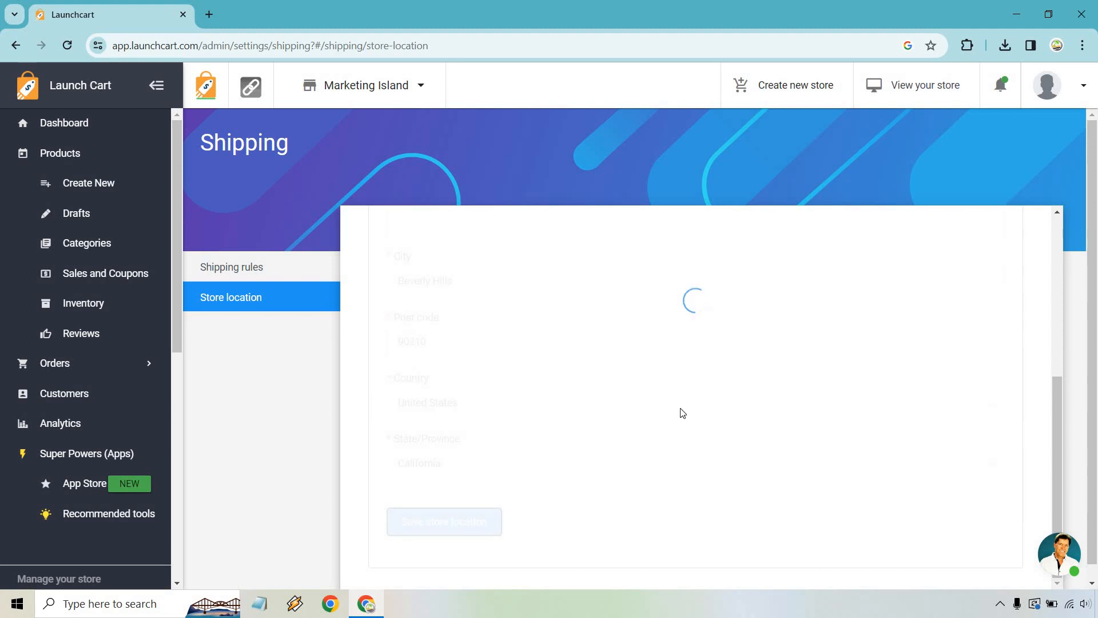
Return to the dashboard, open Enable Payment Provider, and examine the available providers, their rates and accepted payment types, from Stripe through OpenNode
{"action": "left_click", "coordinate": [52, 125]}
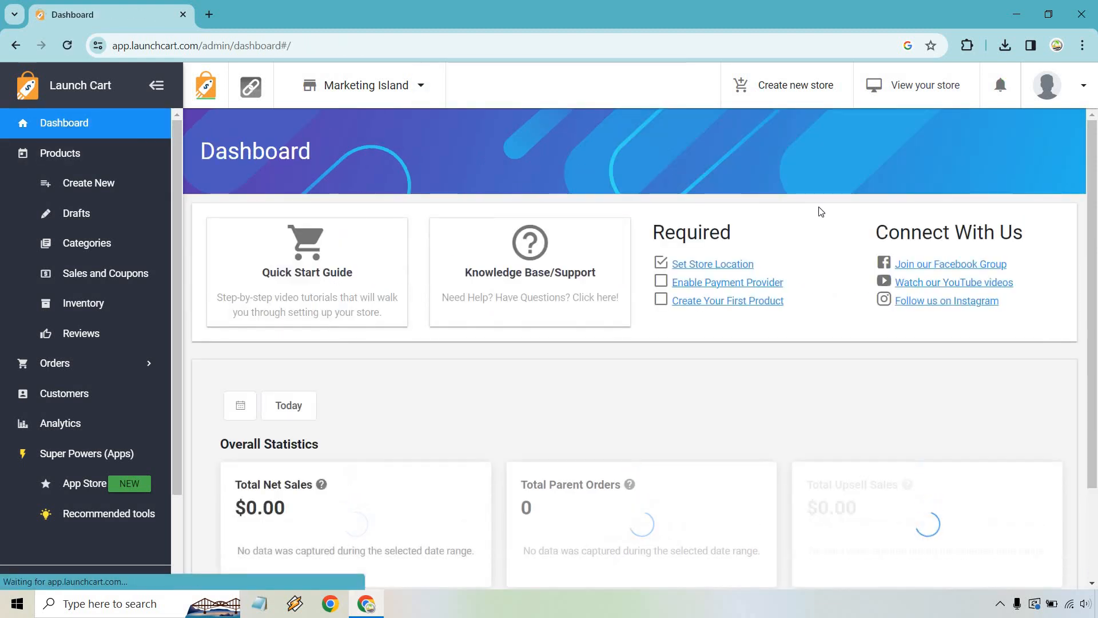
{"action": "left_click", "coordinate": [758, 283]}
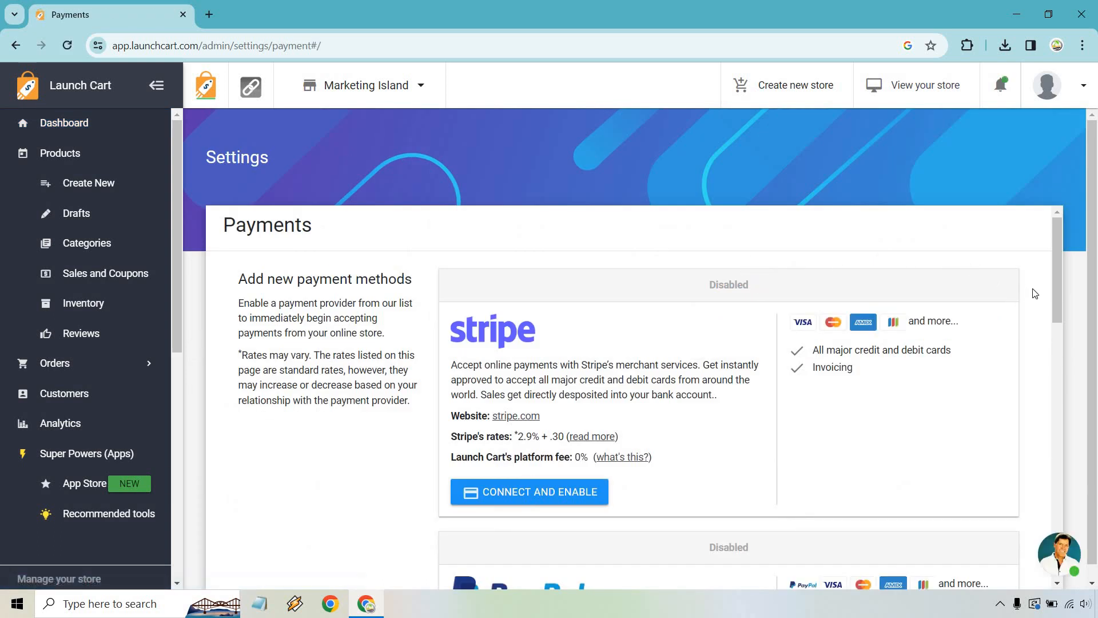
{"action": "scroll", "coordinate": [995, 280], "scroll_direction": "down", "scroll_amount": 5}
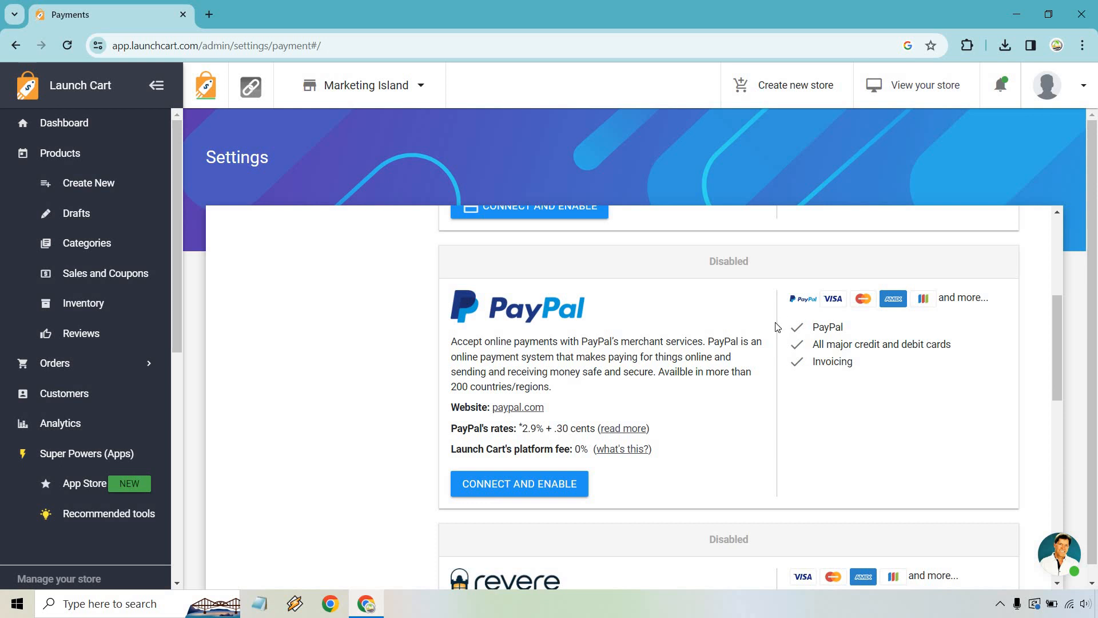
{"action": "left_click_drag", "start_coordinate": [814, 344], "coordinate": [910, 343]}
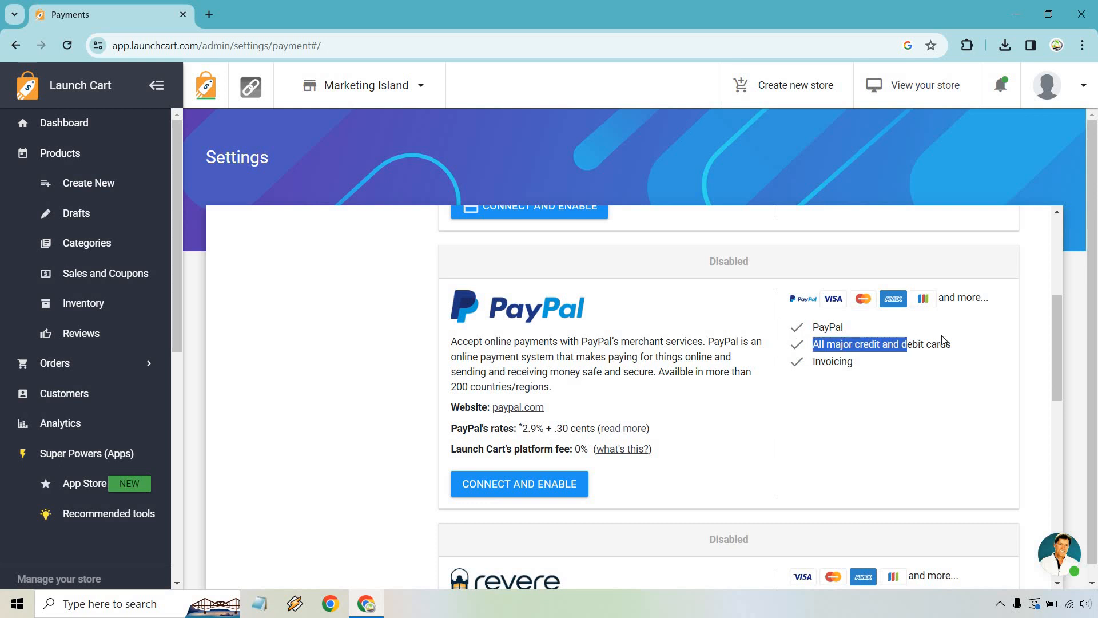
{"action": "left_click", "coordinate": [940, 334]}
{"action": "scroll", "coordinate": [933, 342], "scroll_direction": "up", "scroll_amount": 3}
{"action": "scroll", "coordinate": [927, 343], "scroll_direction": "up", "scroll_amount": 1}
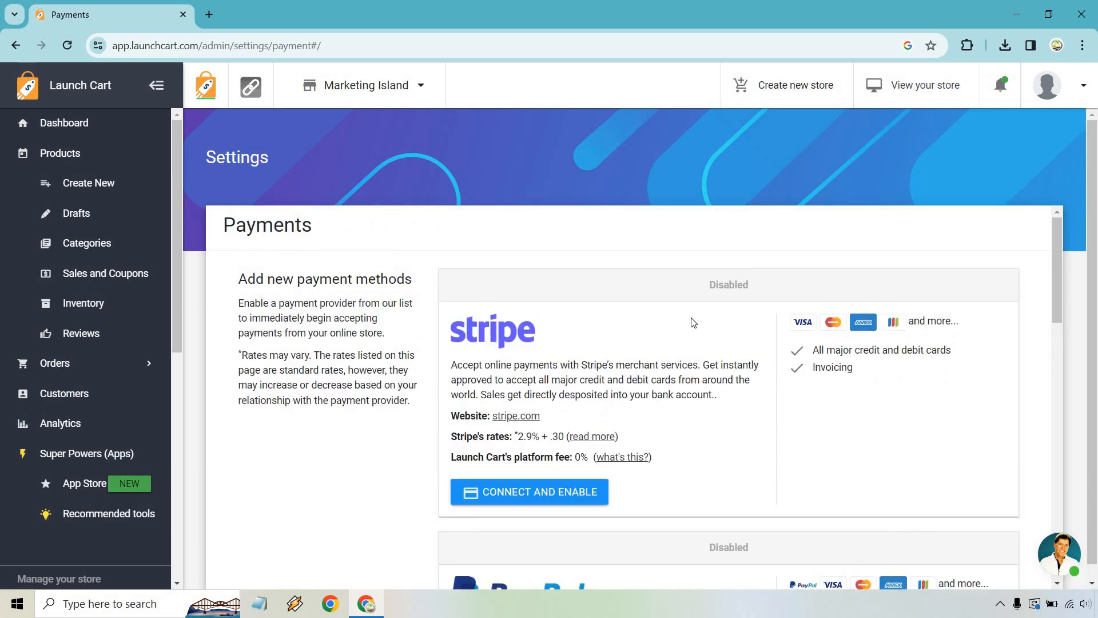
{"action": "scroll", "coordinate": [770, 336], "scroll_direction": "down", "scroll_amount": 3}
{"action": "scroll", "coordinate": [745, 400], "scroll_direction": "down", "scroll_amount": 2}
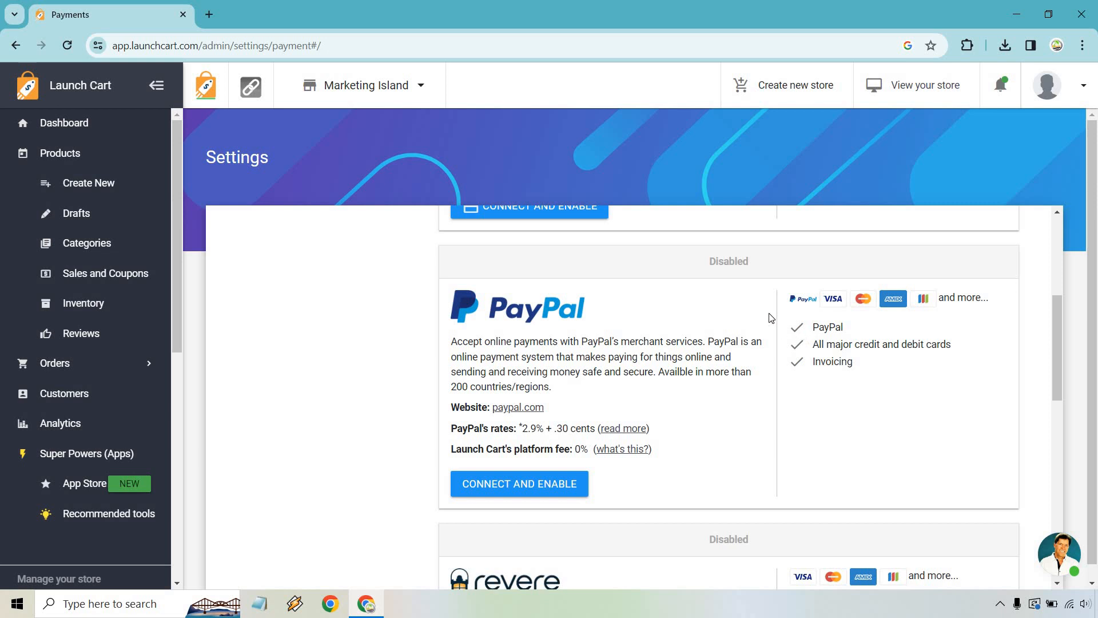
{"action": "scroll", "coordinate": [755, 309], "scroll_direction": "down", "scroll_amount": 5}
{"action": "scroll", "coordinate": [636, 337], "scroll_direction": "down", "scroll_amount": 6}
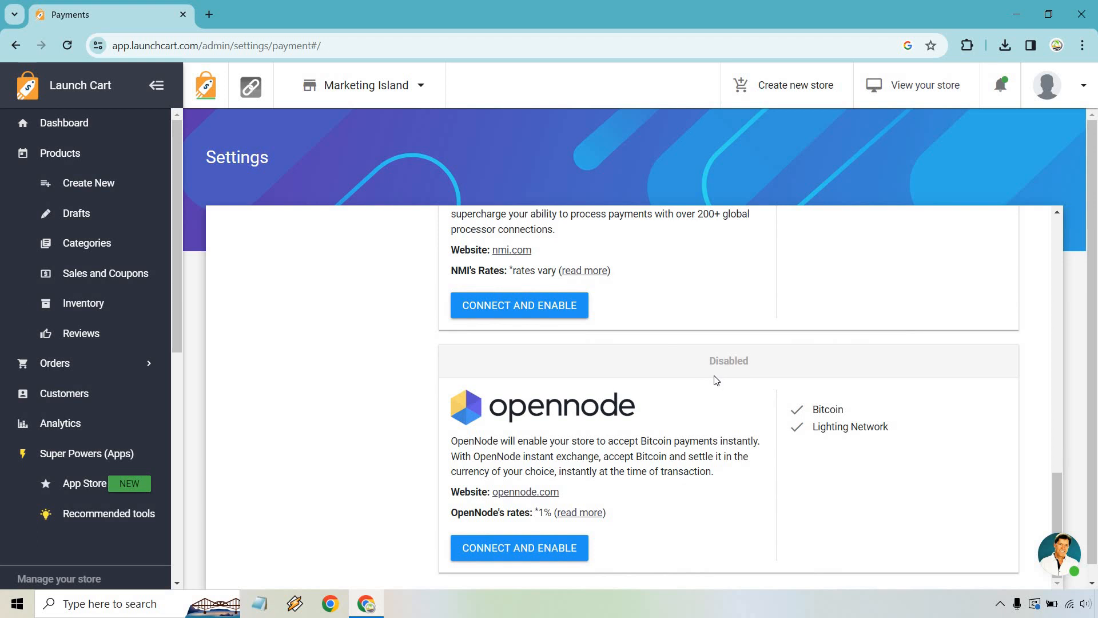
Start connecting and enabling PayPal as the store's payment provider
{"action": "scroll", "coordinate": [716, 380], "scroll_direction": "up", "scroll_amount": 8}
{"action": "scroll", "coordinate": [720, 388], "scroll_direction": "up", "scroll_amount": 3}
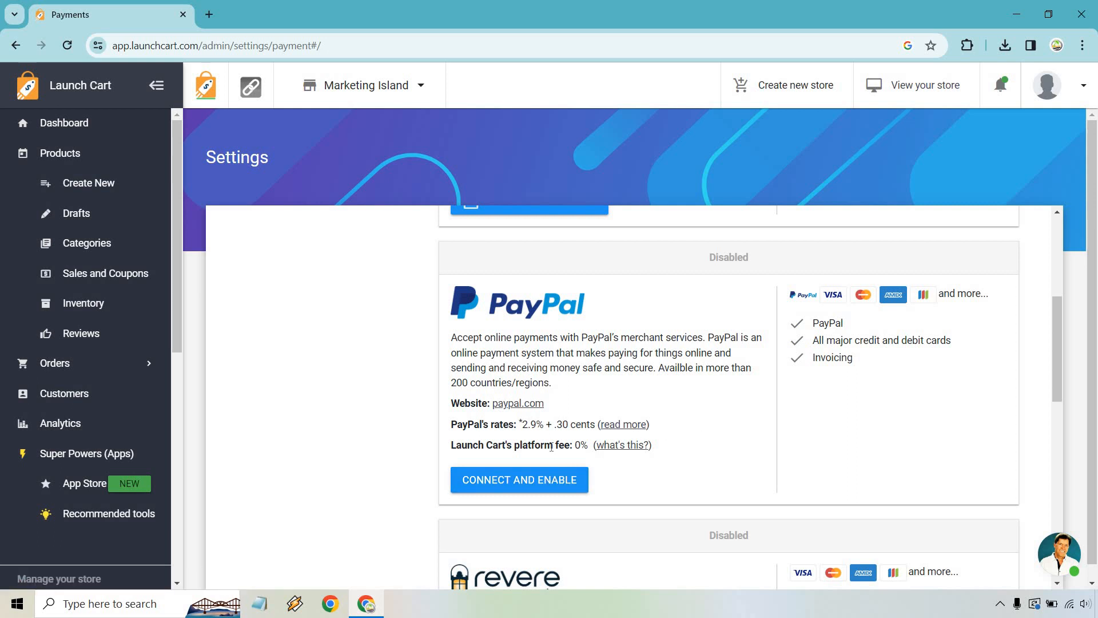
{"action": "left_click", "coordinate": [478, 481]}
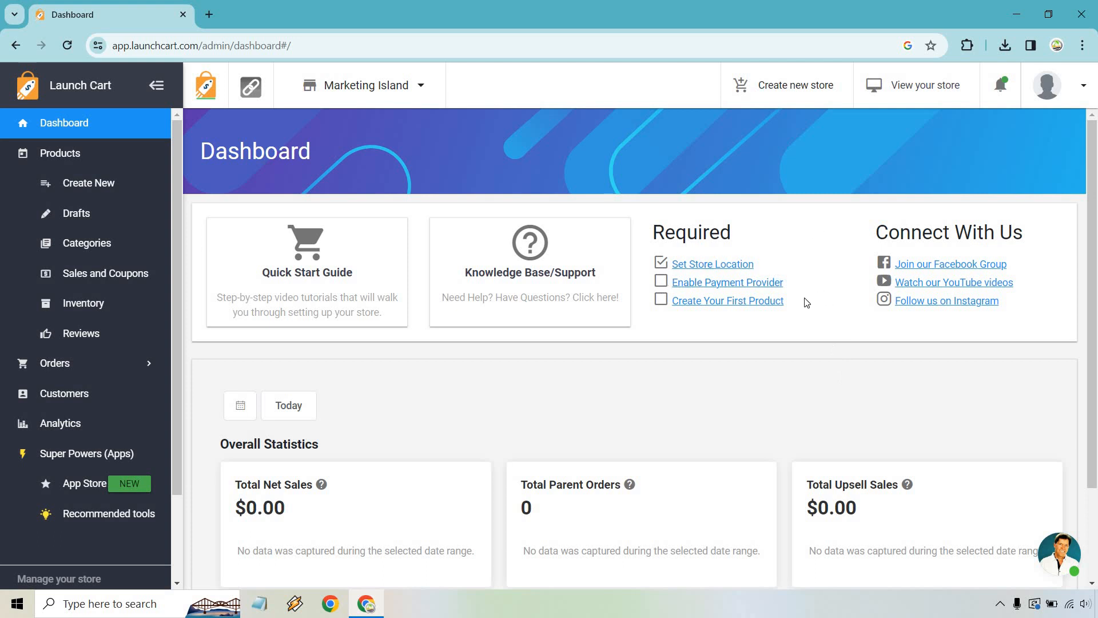
Create a product category titled Apparel with the description Apparel, leaving its parent category as Uncategorized
{"action": "left_click", "coordinate": [102, 242]}
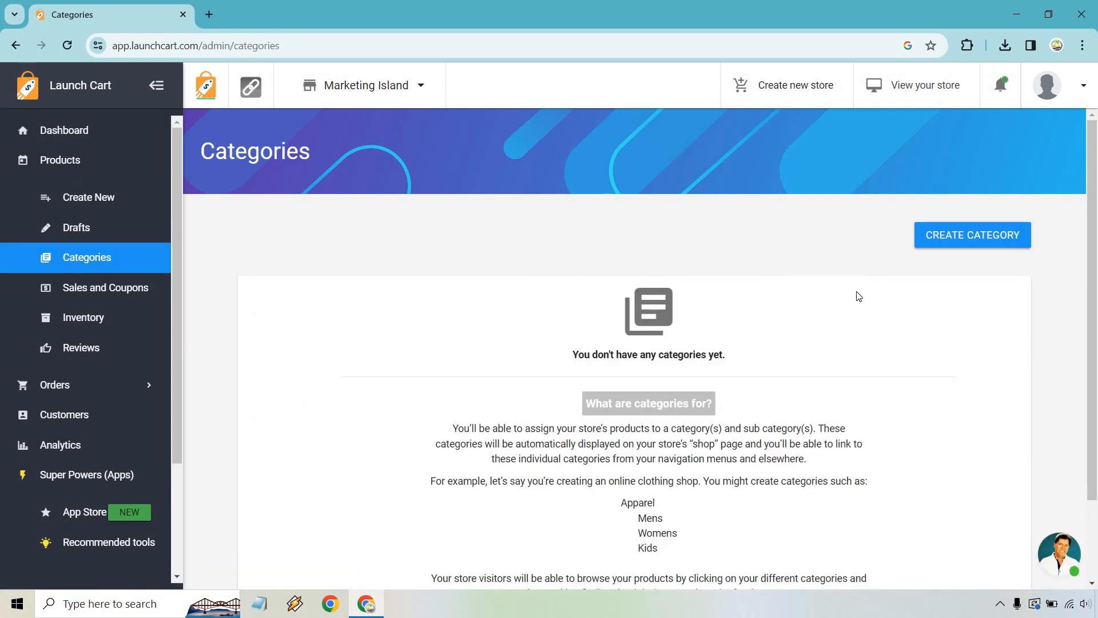
{"action": "scroll", "coordinate": [858, 296], "scroll_direction": "down", "scroll_amount": 2}
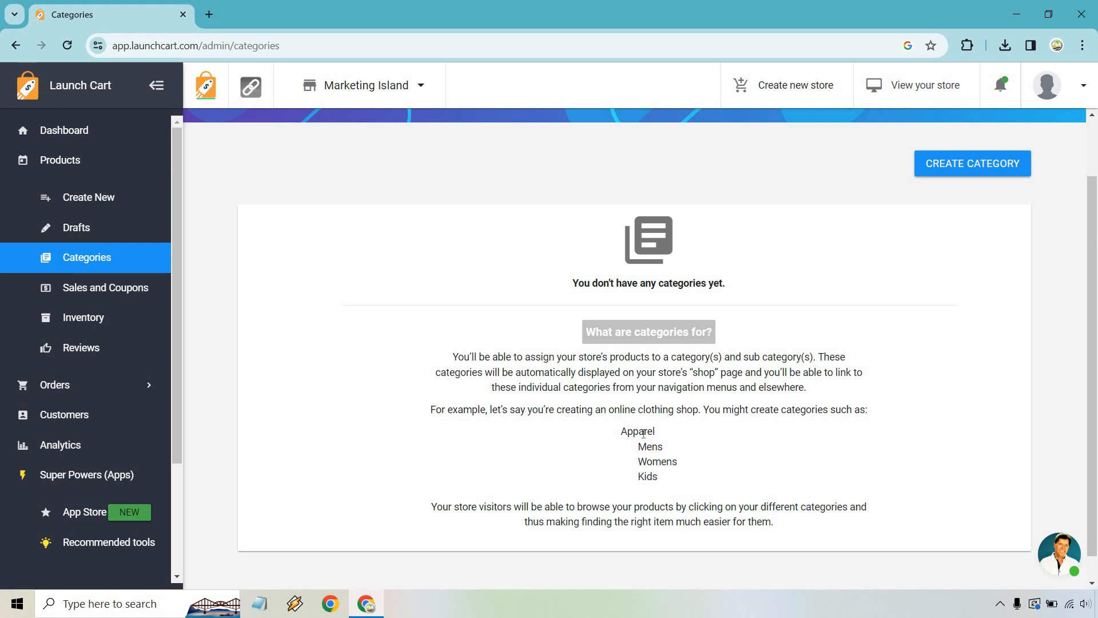
{"action": "left_click", "coordinate": [976, 172]}
{"action": "double_click", "coordinate": [292, 157]}
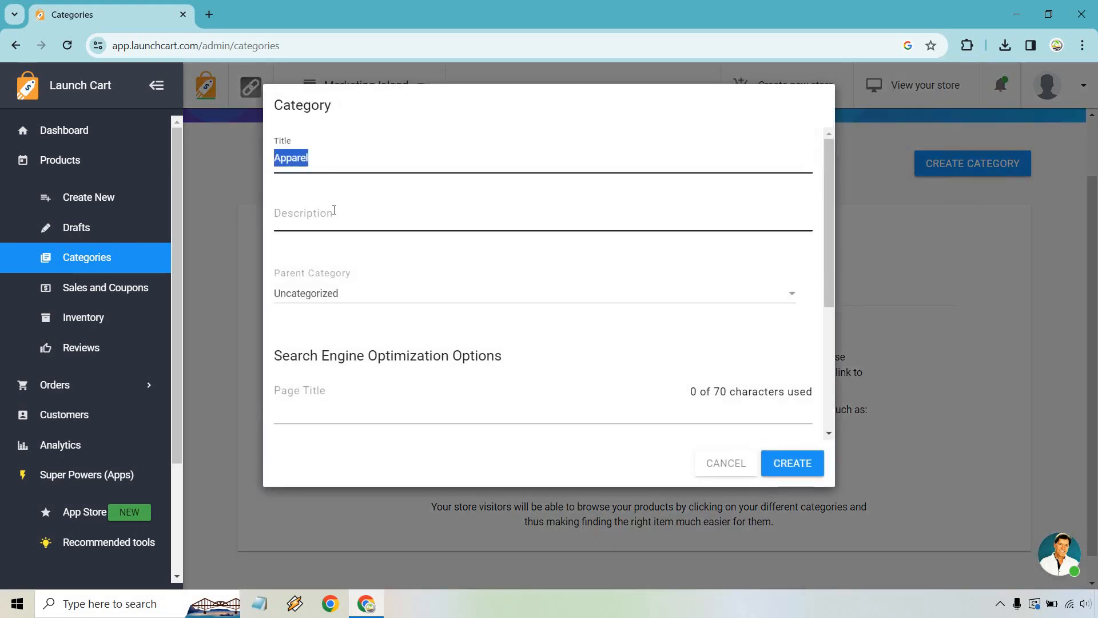
{"action": "left_click", "coordinate": [425, 222]}
{"action": "type", "text": "Apparel"}
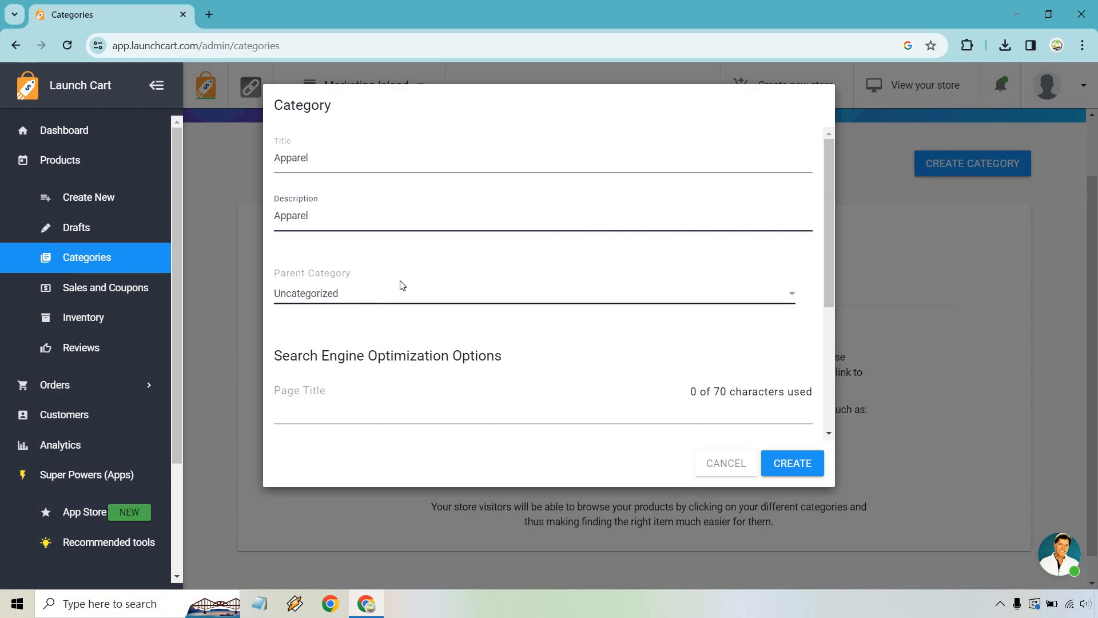
{"action": "scroll", "coordinate": [439, 271], "scroll_direction": "down", "scroll_amount": 4}
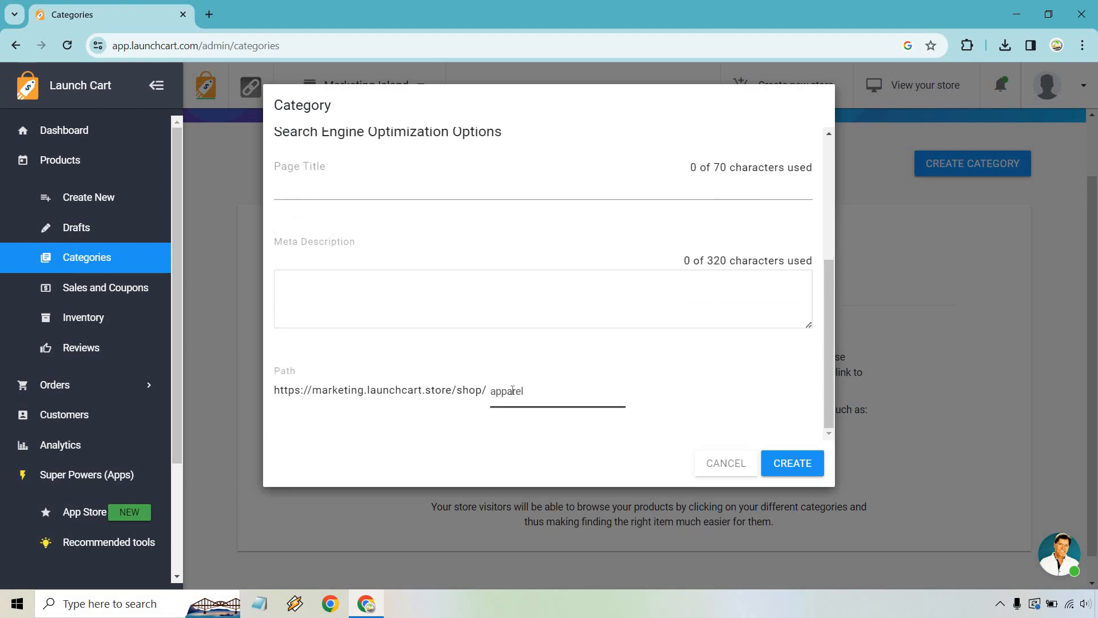
{"action": "scroll", "coordinate": [517, 300], "scroll_direction": "up", "scroll_amount": 3}
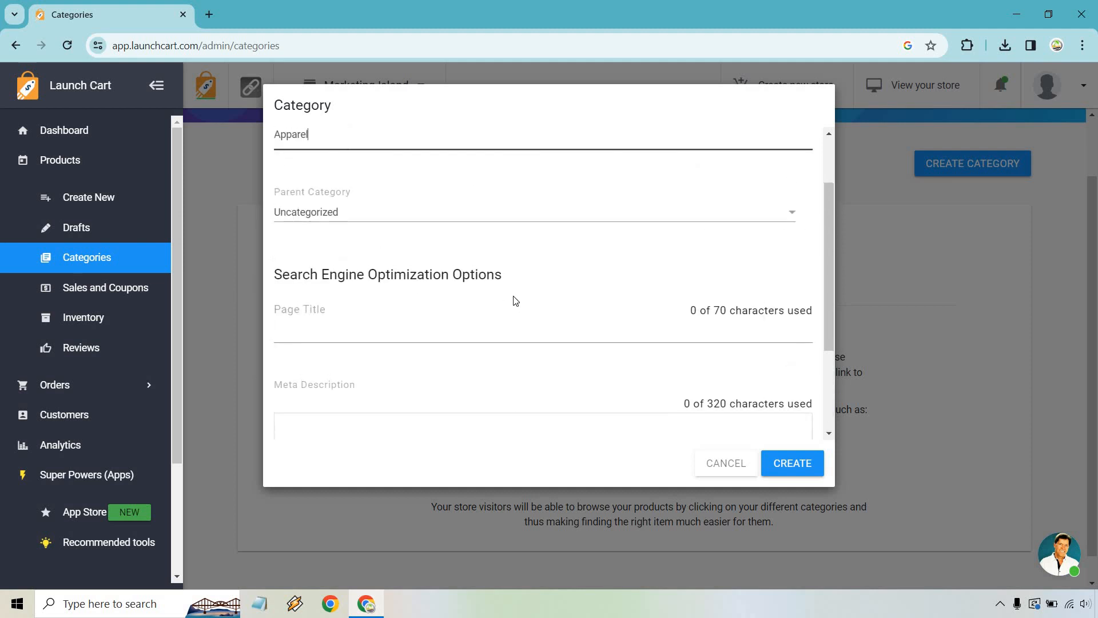
{"action": "scroll", "coordinate": [515, 301], "scroll_direction": "down", "scroll_amount": 3}
{"action": "left_click", "coordinate": [801, 471]}
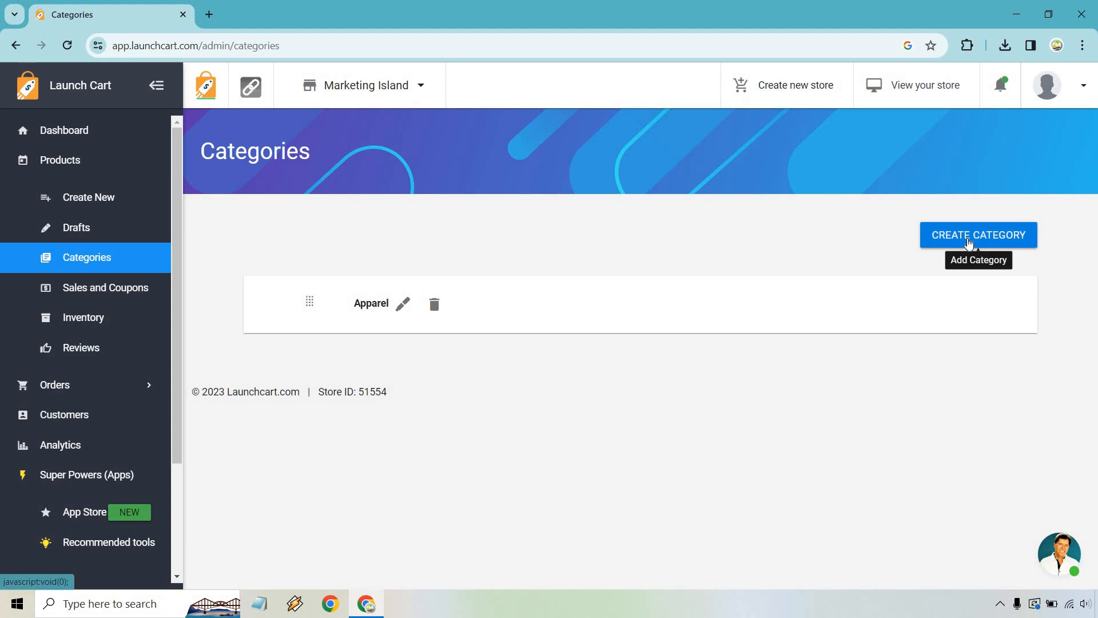
Create a category titled Shirts with the description Shirts and Apparel as its parent category
{"action": "left_click", "coordinate": [968, 244]}
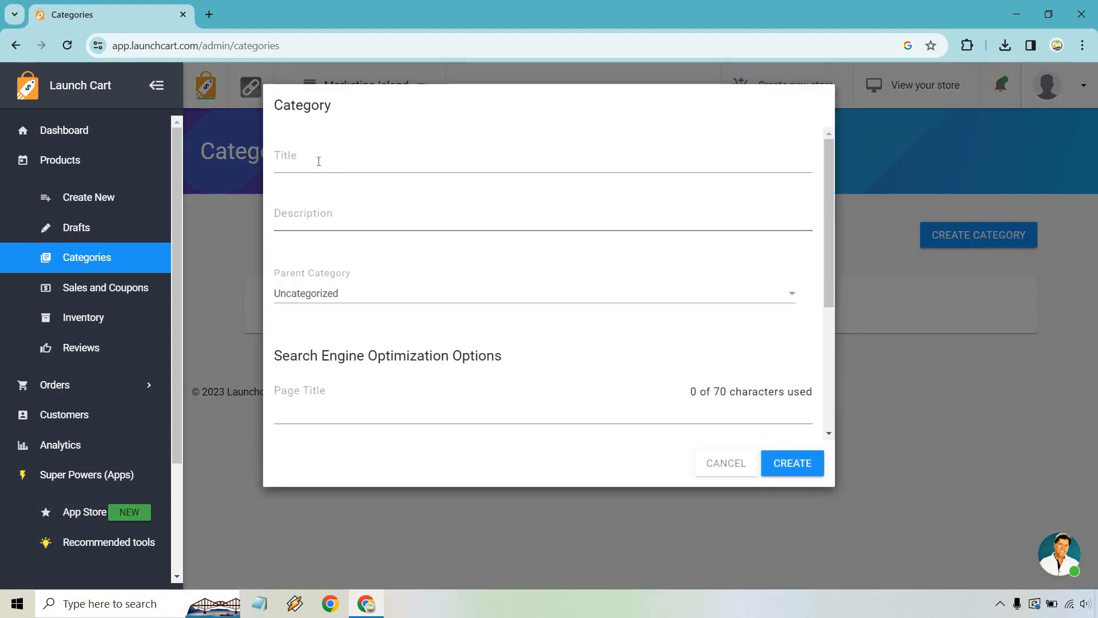
{"action": "left_click", "coordinate": [319, 160]}
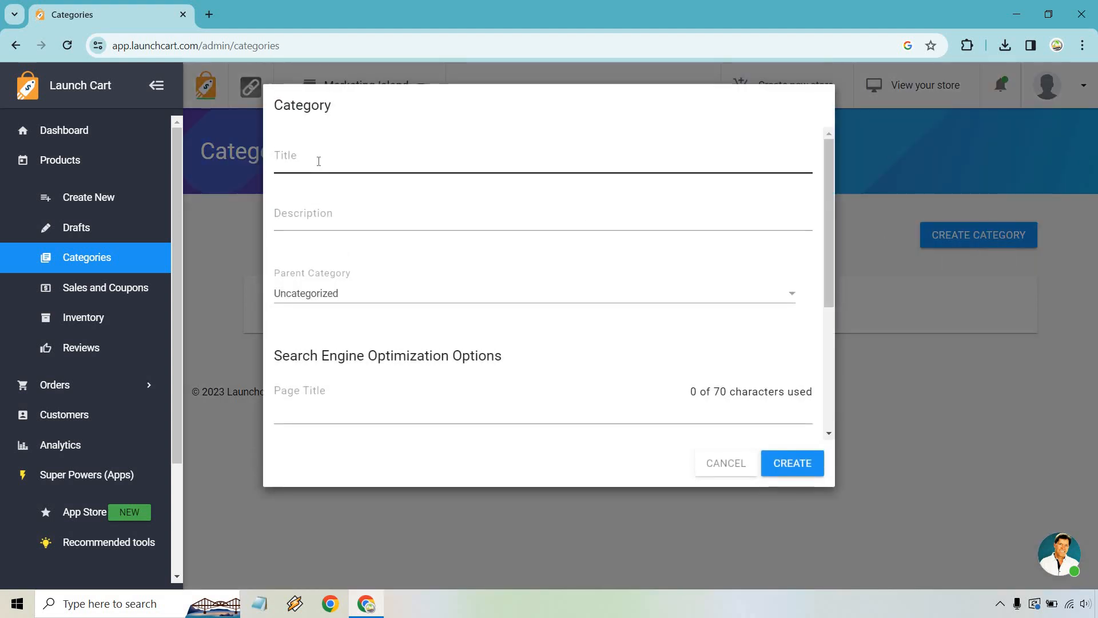
{"action": "type", "text": "Shirts"}
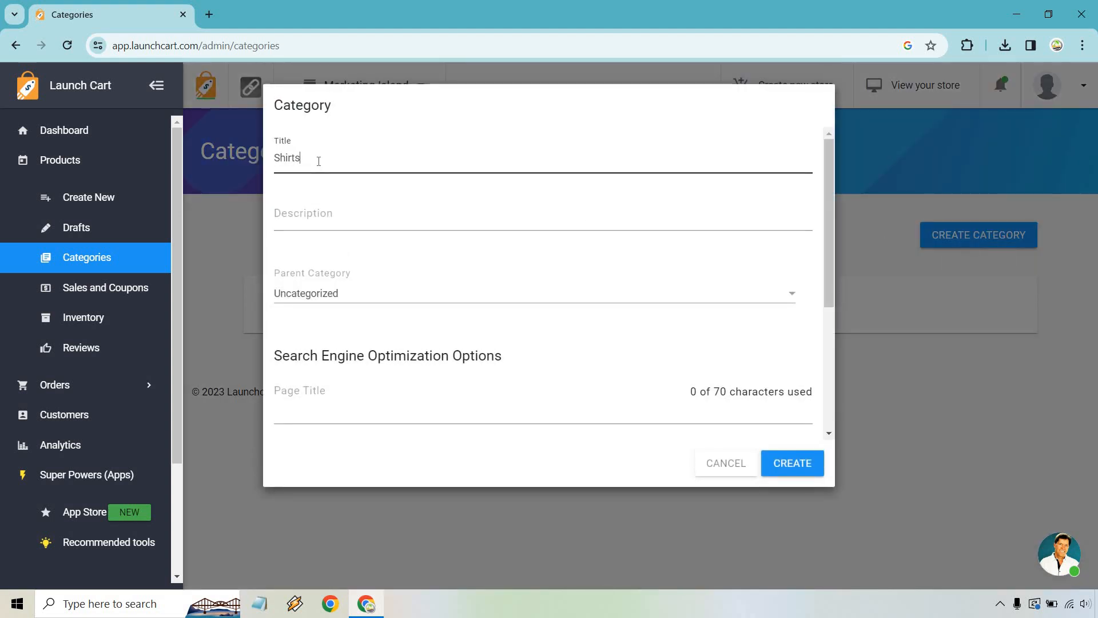
{"action": "double_click", "coordinate": [319, 161]}
{"action": "key", "text": "ctrl+c"}
{"action": "left_click", "coordinate": [350, 209]}
{"action": "key", "text": "ctrl+v"}
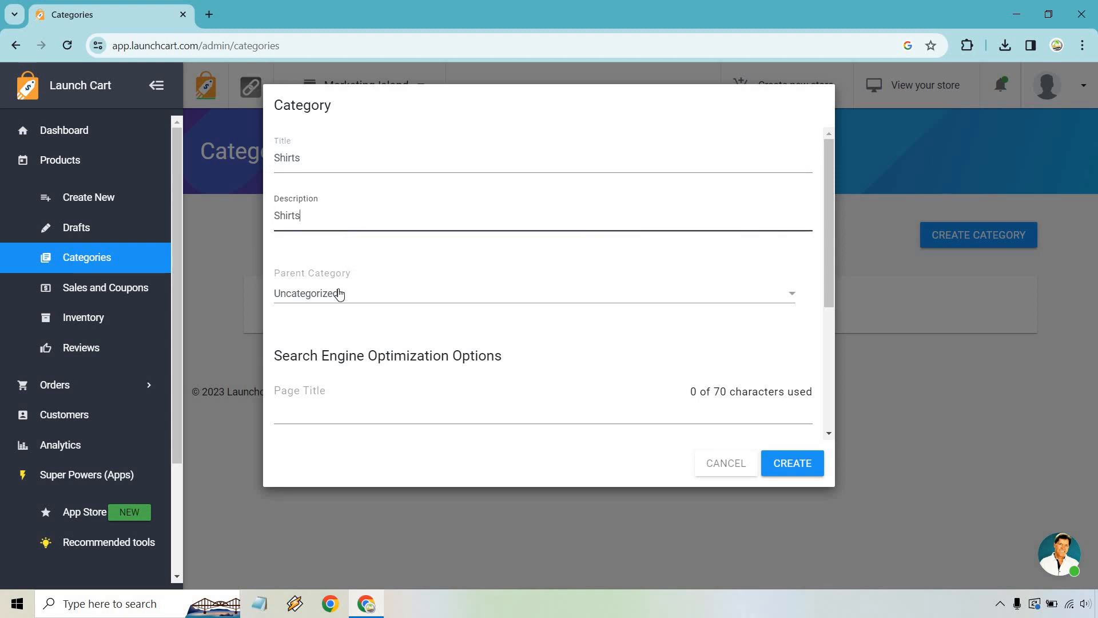
{"action": "left_click", "coordinate": [335, 291]}
{"action": "left_click", "coordinate": [335, 321]}
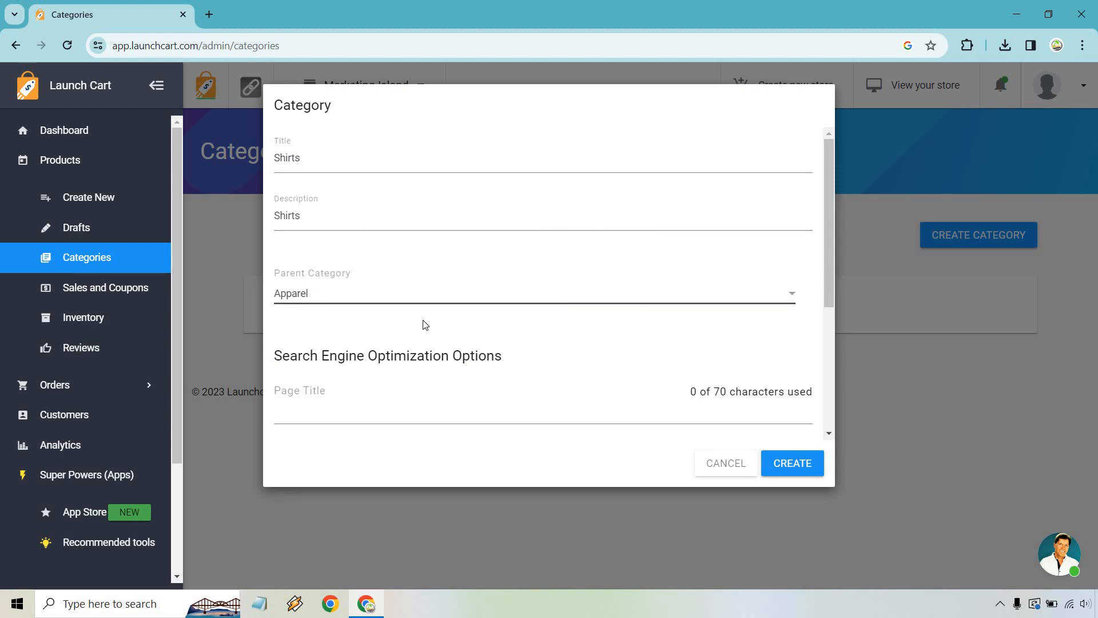
{"action": "scroll", "coordinate": [440, 318], "scroll_direction": "down", "scroll_amount": 4}
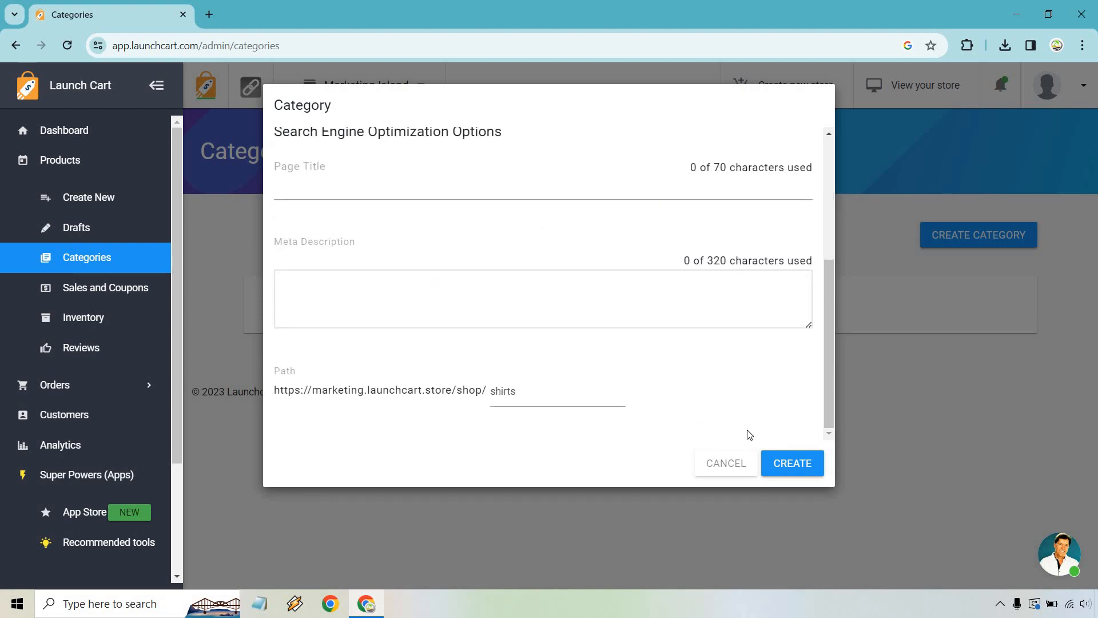
{"action": "left_click", "coordinate": [806, 469]}
{"action": "left_click", "coordinate": [805, 470]}
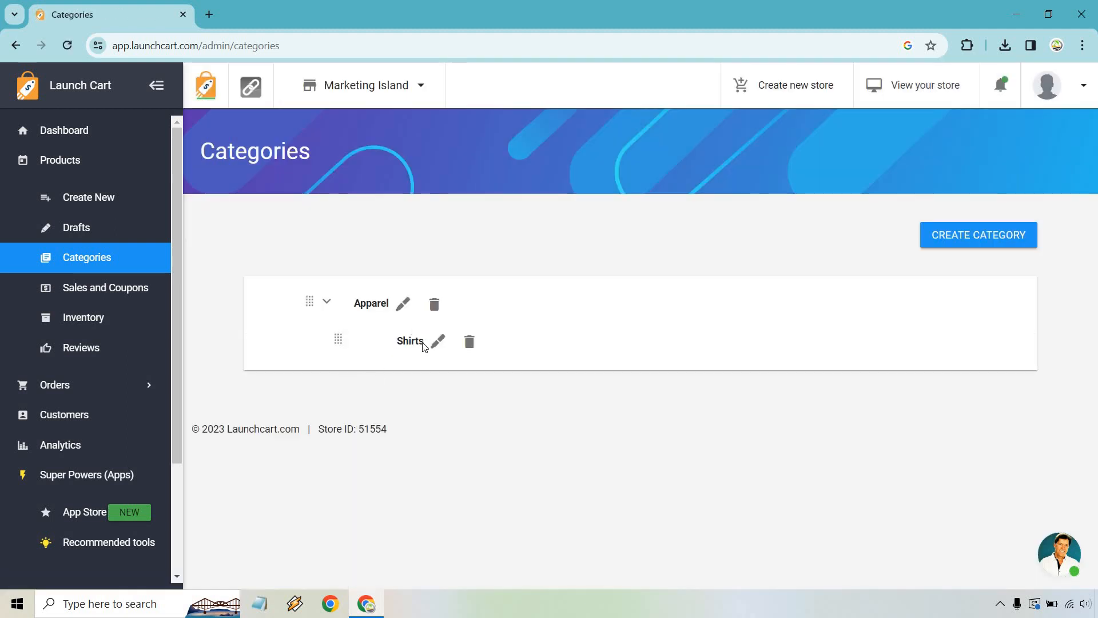
Create a category titled Pants with the description Pants under the Apparel parent, and expand Apparel to list its subcategories
{"action": "left_click", "coordinate": [973, 242]}
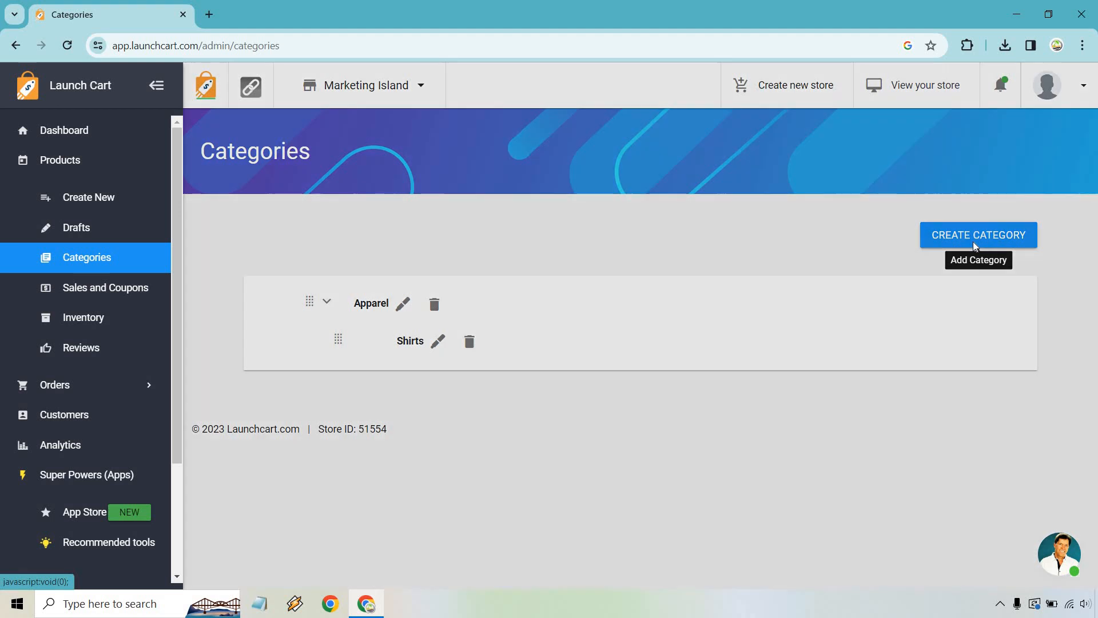
{"action": "left_click", "coordinate": [410, 162]}
{"action": "type", "text": "Pants"}
{"action": "key", "text": "Tab"}
{"action": "type", "text": "Pants"}
{"action": "left_click", "coordinate": [339, 294]}
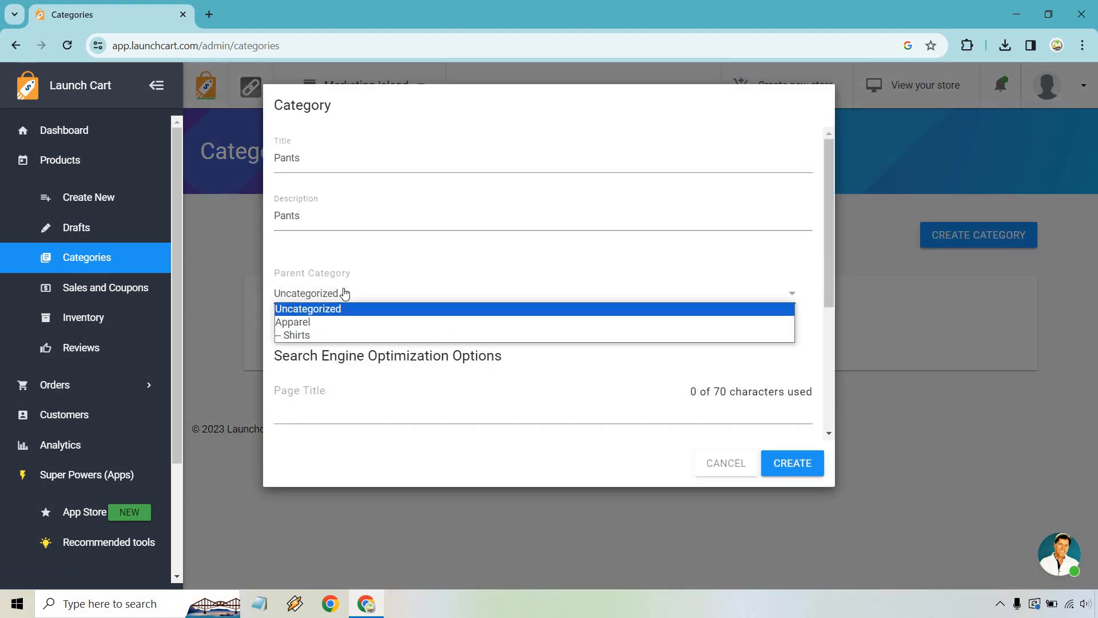
{"action": "left_click", "coordinate": [349, 320]}
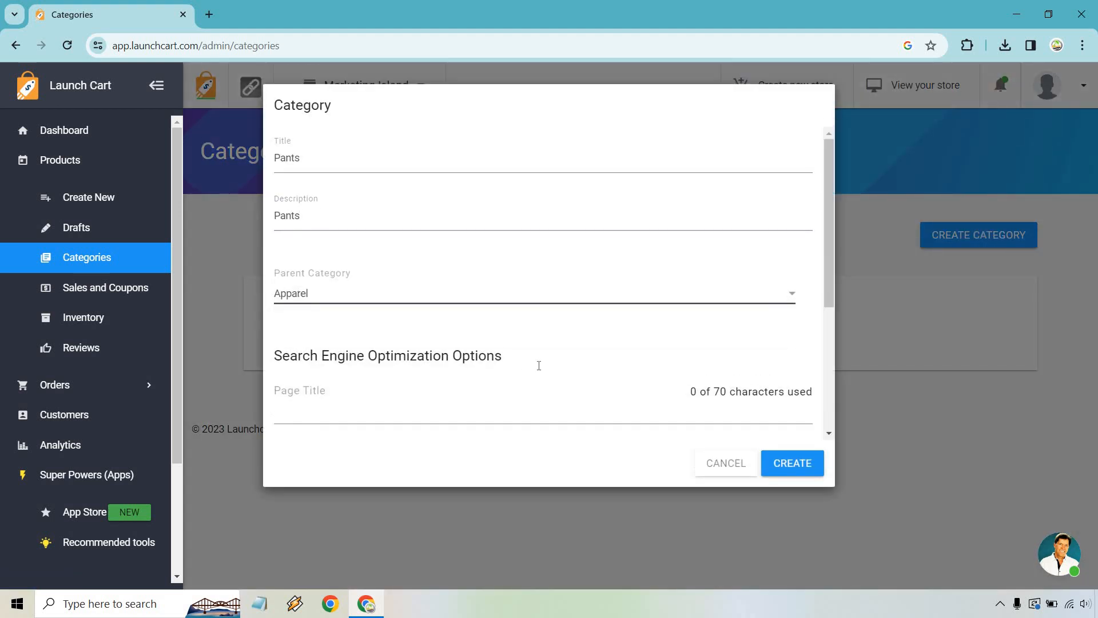
{"action": "scroll", "coordinate": [537, 366], "scroll_direction": "down", "scroll_amount": 4}
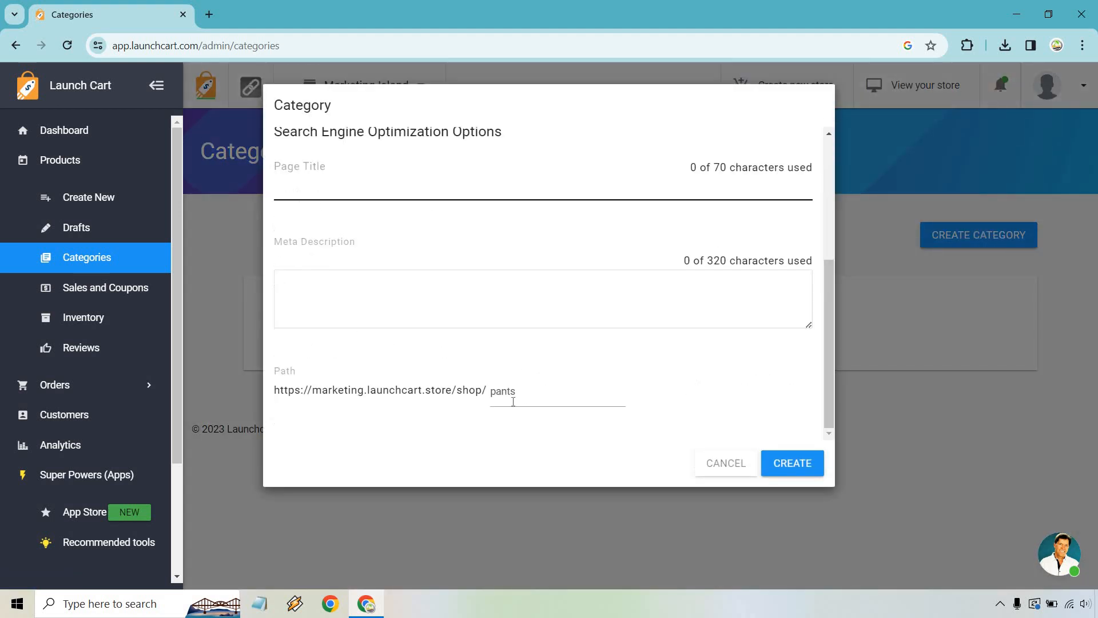
{"action": "left_click", "coordinate": [788, 463]}
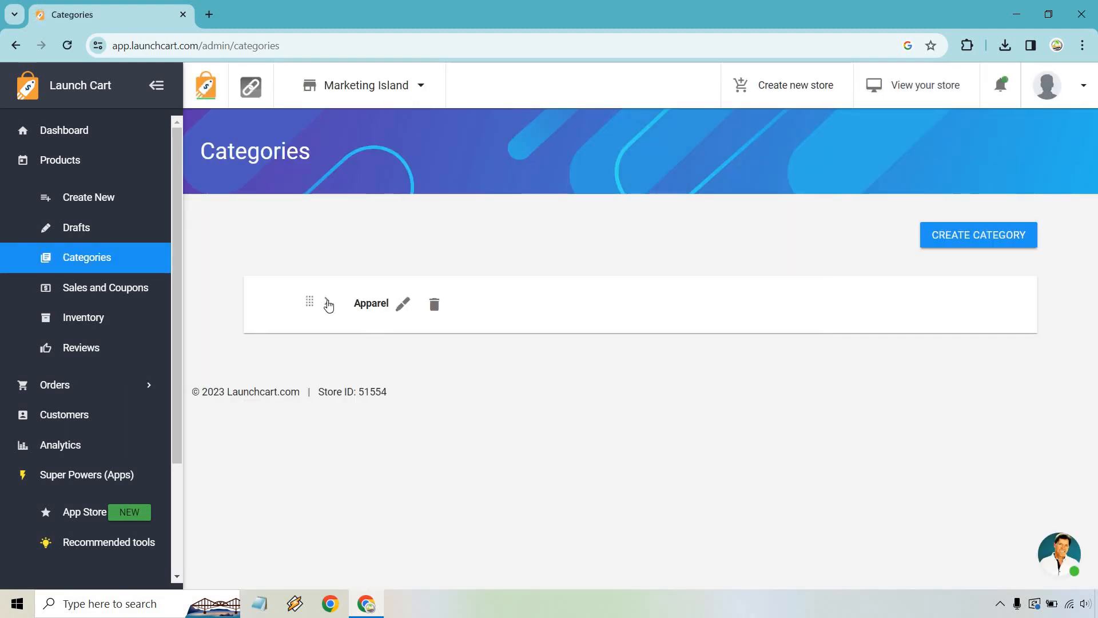
{"action": "left_click", "coordinate": [326, 301]}
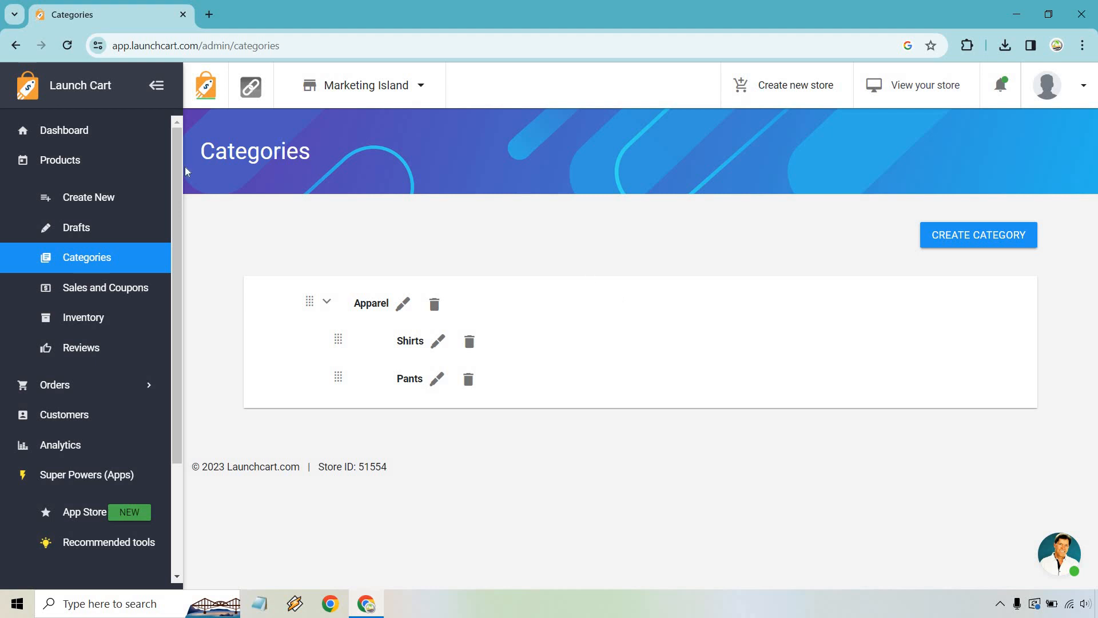
Create a new product from scratch and name it White T-shirt
{"action": "left_click", "coordinate": [92, 197]}
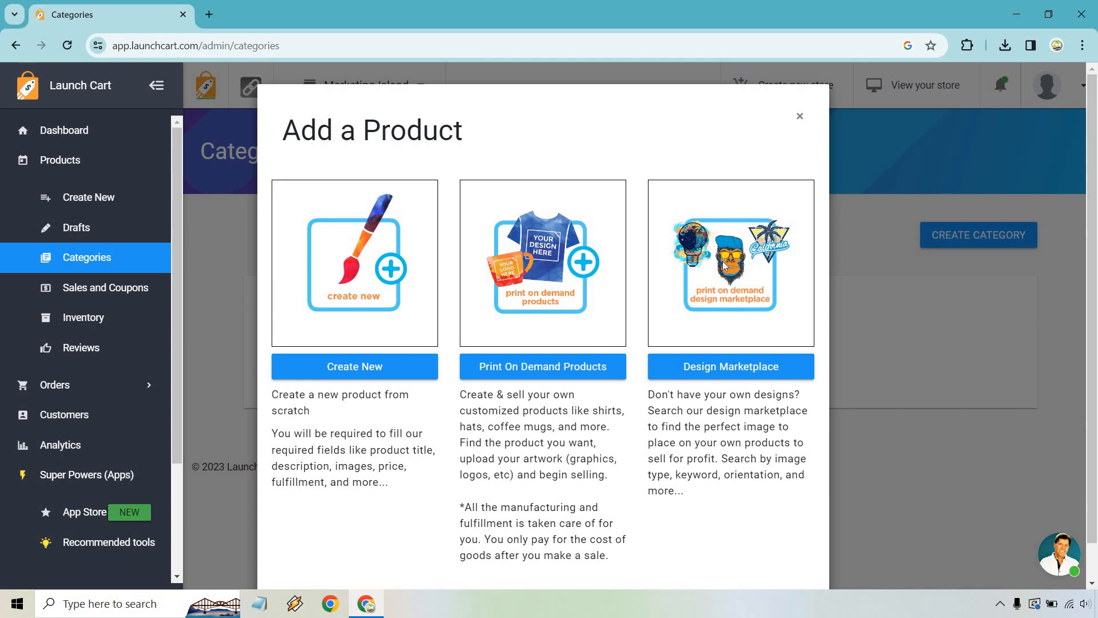
{"action": "left_click", "coordinate": [338, 367]}
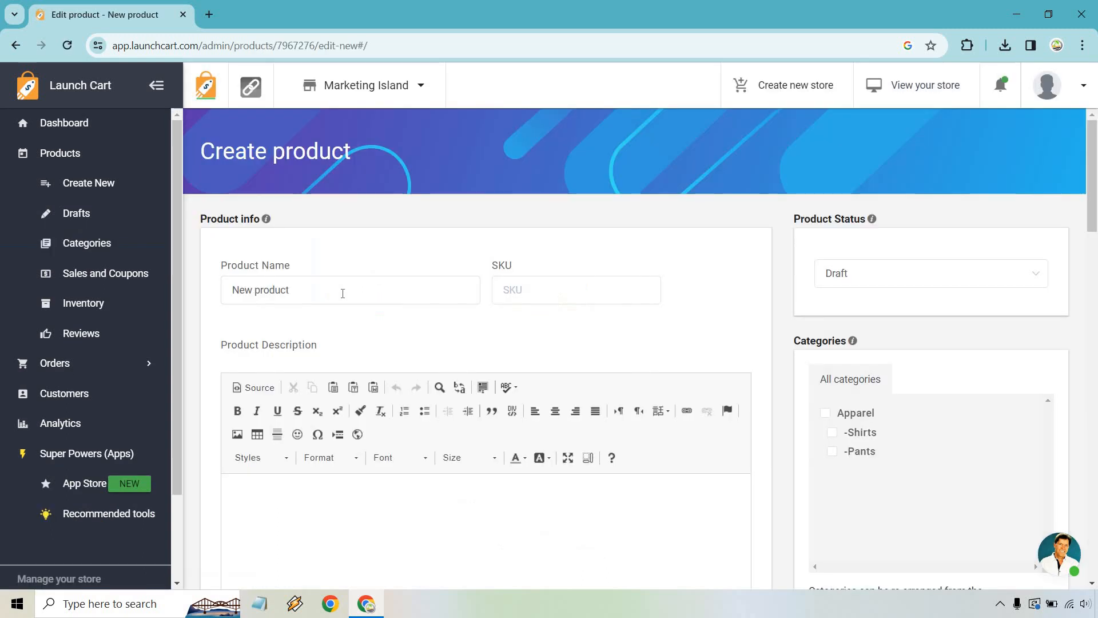
{"action": "triple_click", "coordinate": [342, 293]}
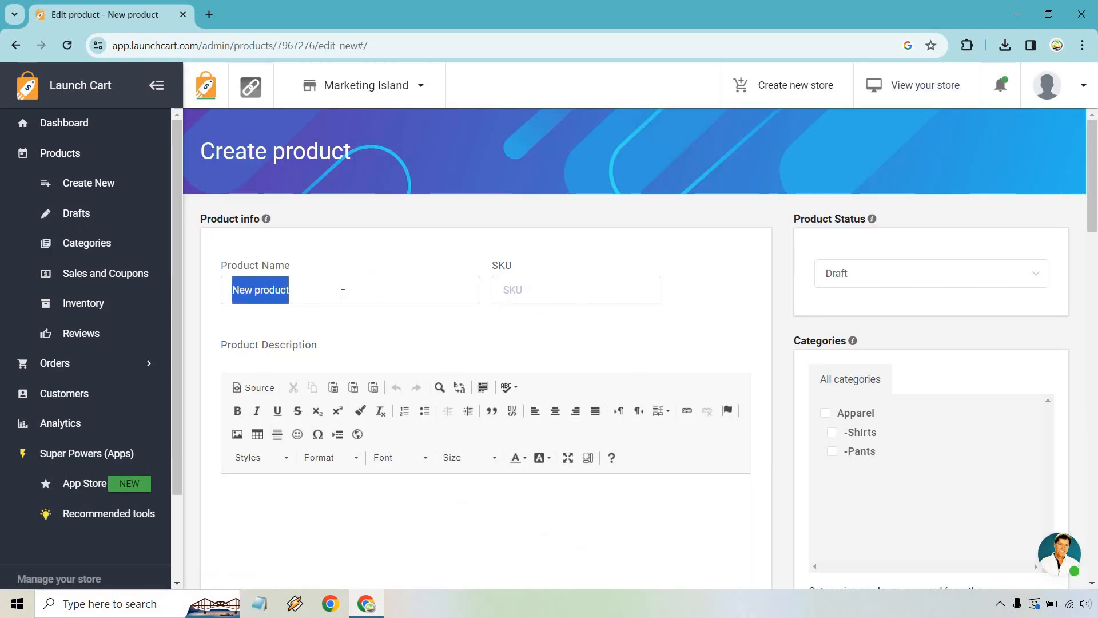
{"action": "type", "text": "White T-"}
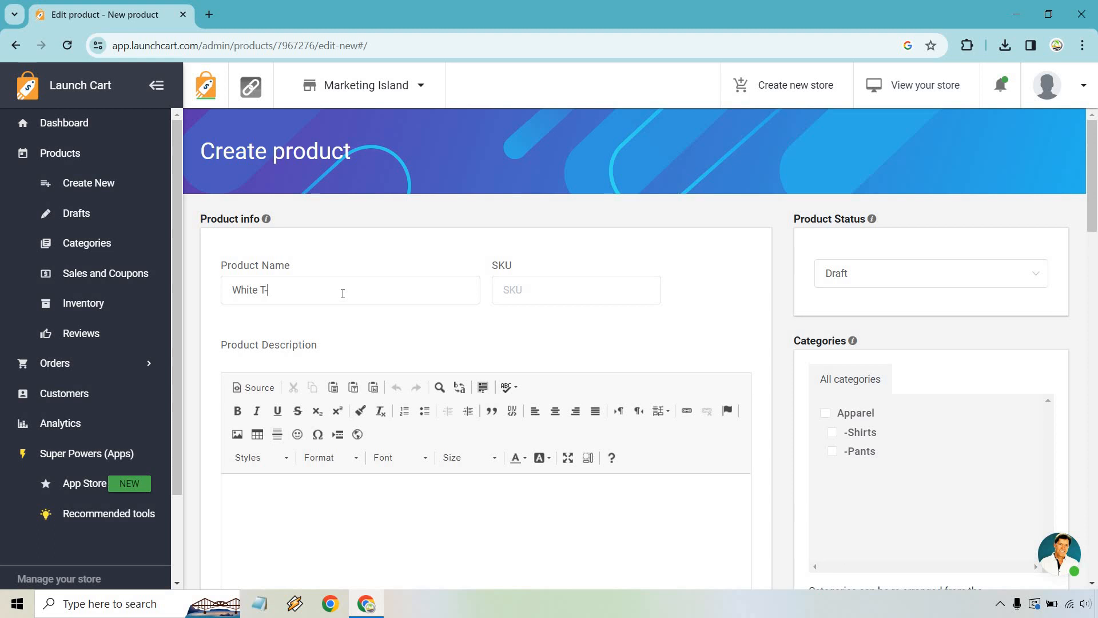
{"action": "type", "text": "shirt"}
Assign the product to the Apparel and Shirts categories and set its status to Active
{"action": "left_click", "coordinate": [825, 414]}
{"action": "left_click", "coordinate": [832, 433]}
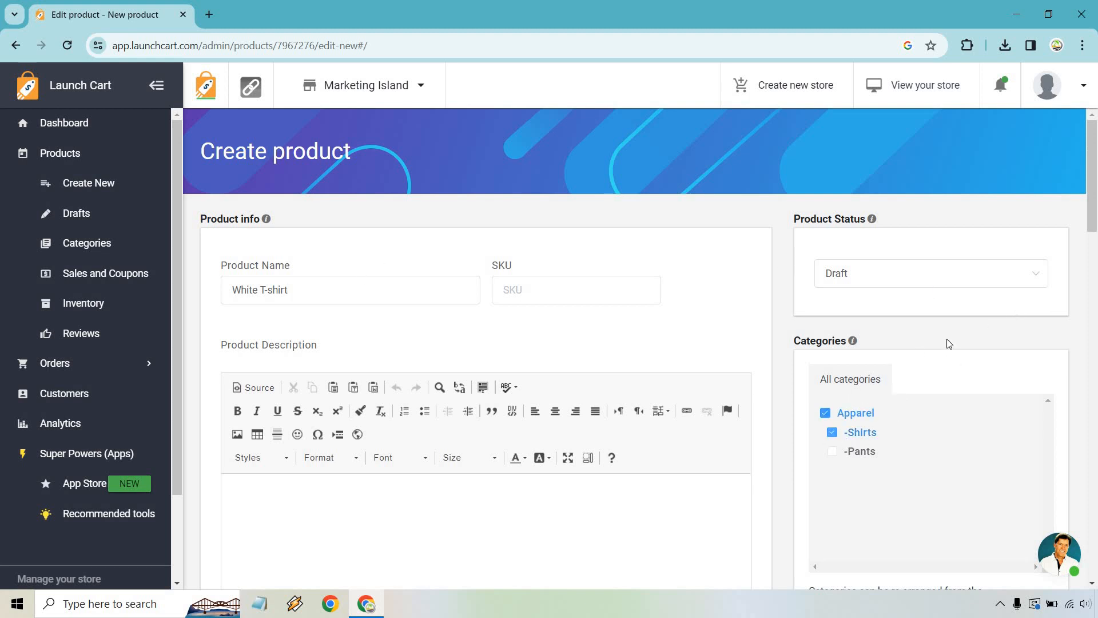
{"action": "left_click", "coordinate": [877, 273]}
{"action": "left_click", "coordinate": [869, 313]}
Enter the product description "A brand new, white t-shirt, that is super silky smooth."
{"action": "scroll", "coordinate": [671, 233], "scroll_direction": "down", "scroll_amount": 2}
{"action": "left_click", "coordinate": [464, 408]}
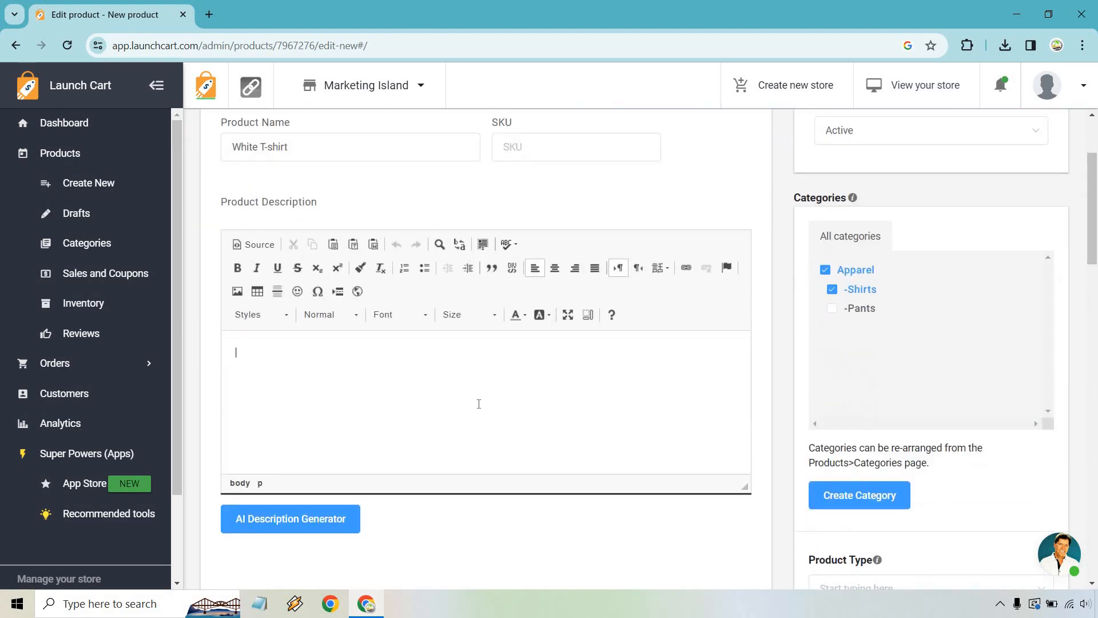
{"action": "type", "text": "A brand new, white t-shirt"}
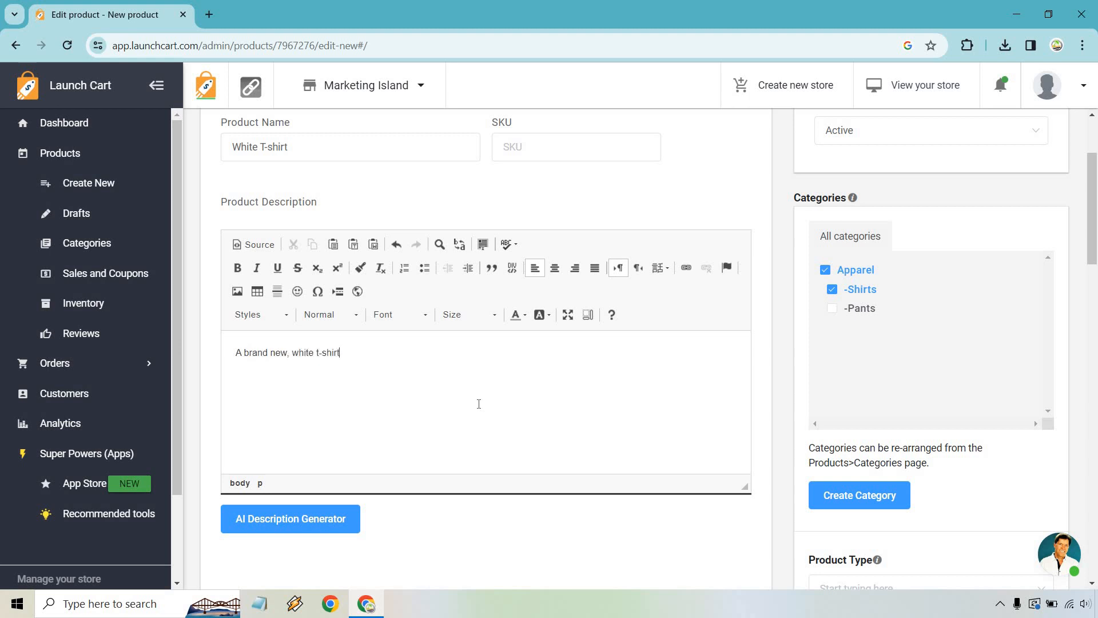
{"action": "type", "text": ", that is super silky smooth."}
{"action": "scroll", "coordinate": [520, 286], "scroll_direction": "up", "scroll_amount": 1}
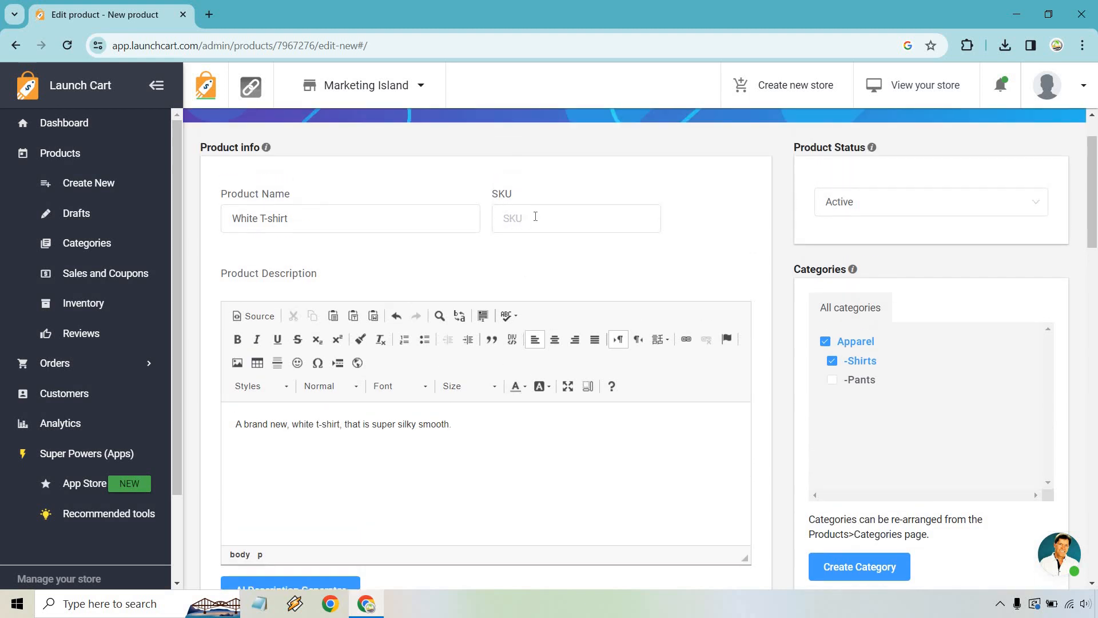
Set the product's price to 19.99 and compare-at price to 29.99, with tax calculation disabled
{"action": "scroll", "coordinate": [559, 222], "scroll_direction": "down", "scroll_amount": 6}
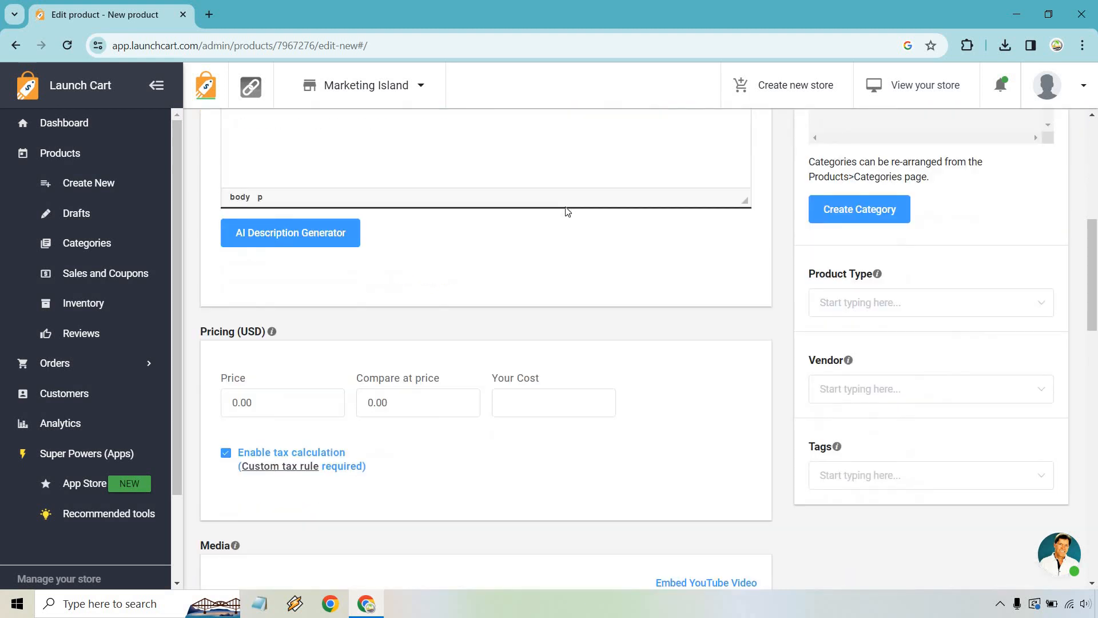
{"action": "left_click_drag", "start_coordinate": [237, 331], "coordinate": [231, 331]}
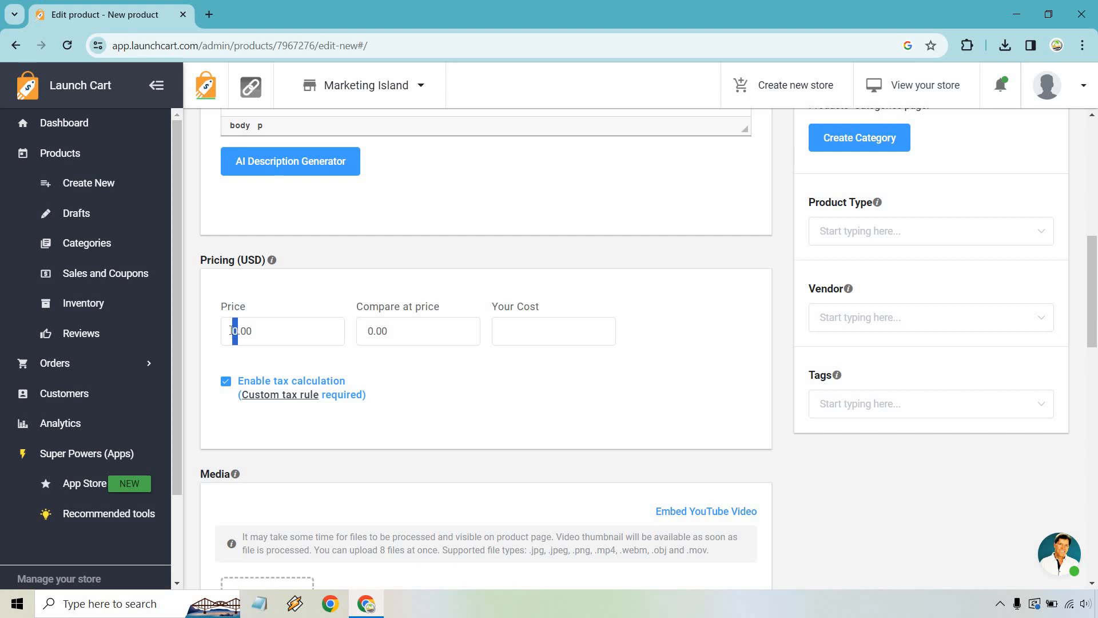
{"action": "type", "text": "19"}
{"action": "key", "text": "BackSpace"}
{"action": "type", "text": "99"}
{"action": "left_click", "coordinate": [402, 332]}
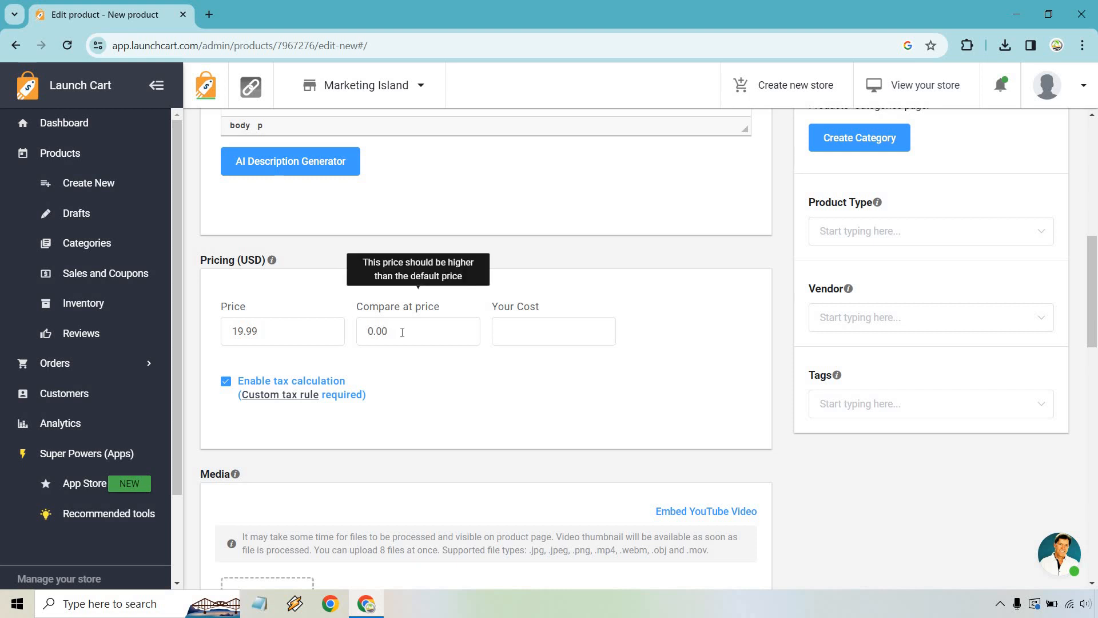
{"action": "left_click_drag", "start_coordinate": [402, 332], "coordinate": [362, 332]}
{"action": "type", "text": "29.99"}
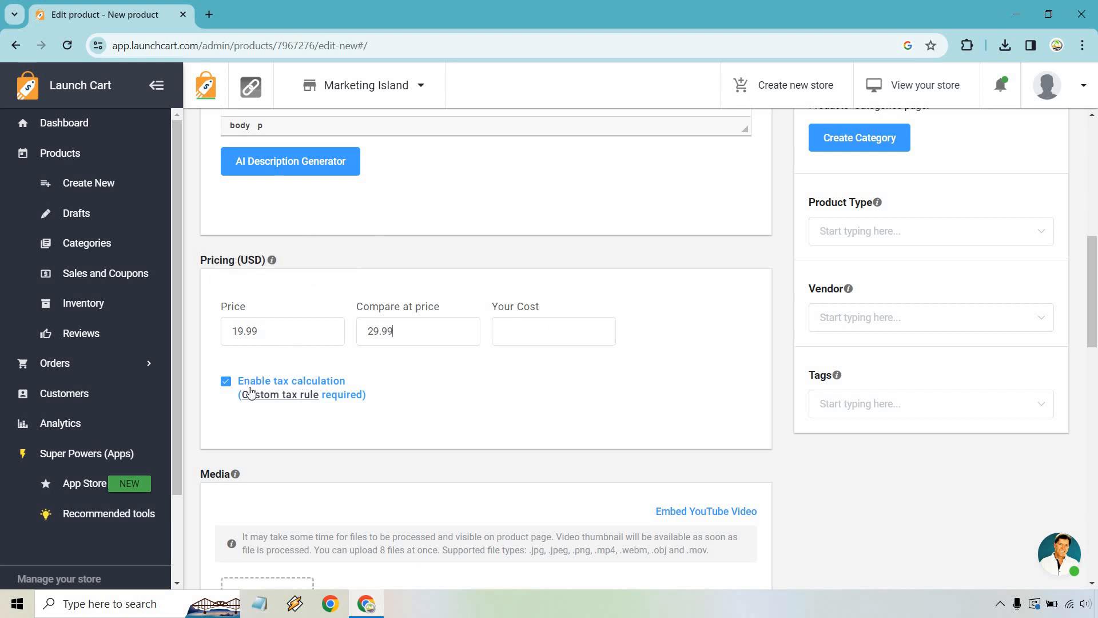
{"action": "left_click", "coordinate": [226, 381]}
Upload the photo of the white long-sleeved top to the product's media
{"action": "scroll", "coordinate": [513, 381], "scroll_direction": "down", "scroll_amount": 2}
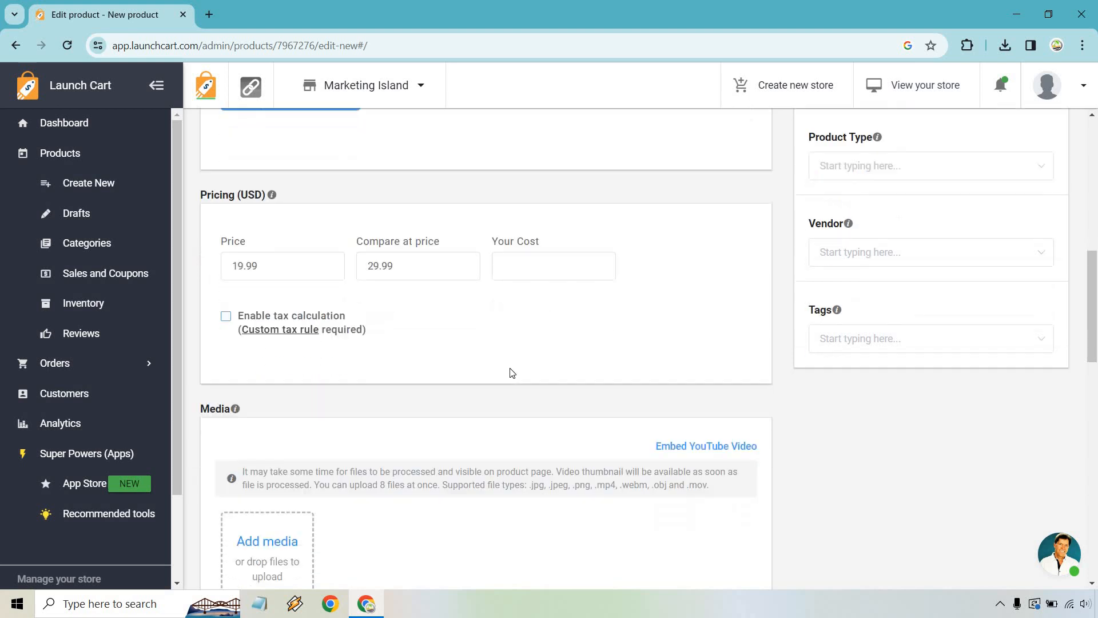
{"action": "scroll", "coordinate": [510, 373], "scroll_direction": "down", "scroll_amount": 1}
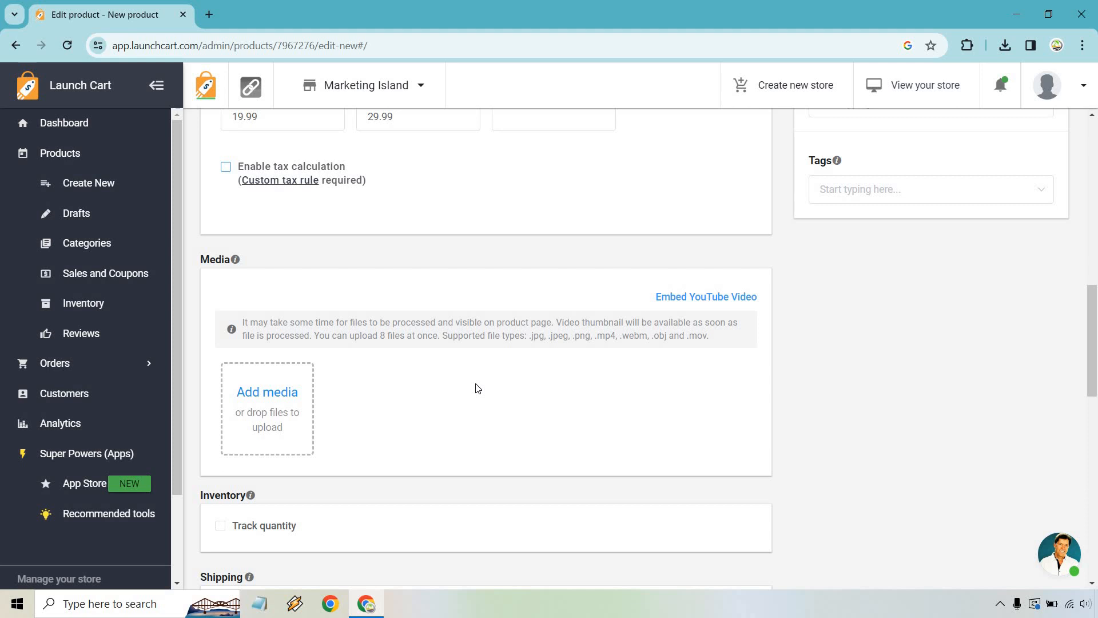
{"action": "left_click", "coordinate": [270, 392]}
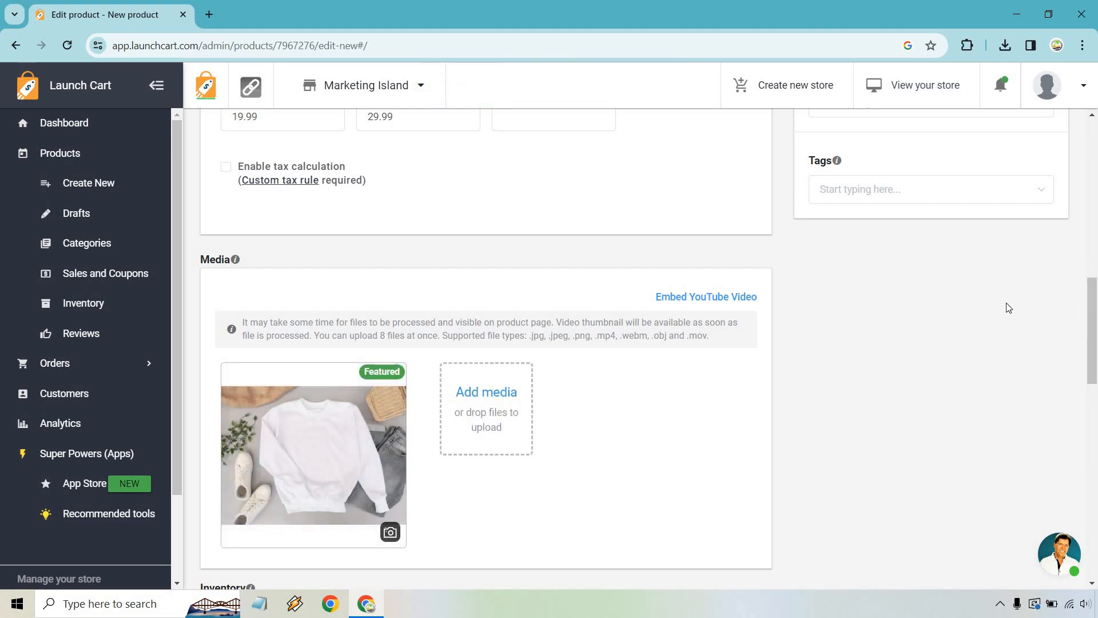
Enable inventory quantity tracking for the product and set the quantity to 20
{"action": "scroll", "coordinate": [1007, 308], "scroll_direction": "down", "scroll_amount": 1}
{"action": "scroll", "coordinate": [1005, 309], "scroll_direction": "down", "scroll_amount": 3}
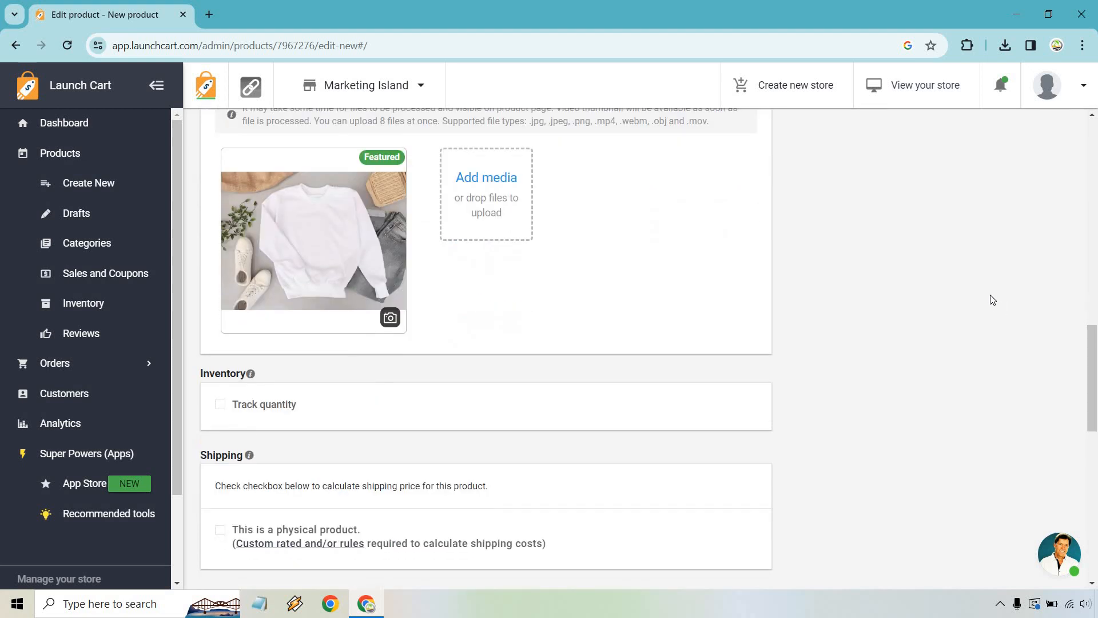
{"action": "scroll", "coordinate": [987, 297], "scroll_direction": "up", "scroll_amount": 1}
{"action": "scroll", "coordinate": [807, 260], "scroll_direction": "down", "scroll_amount": 1}
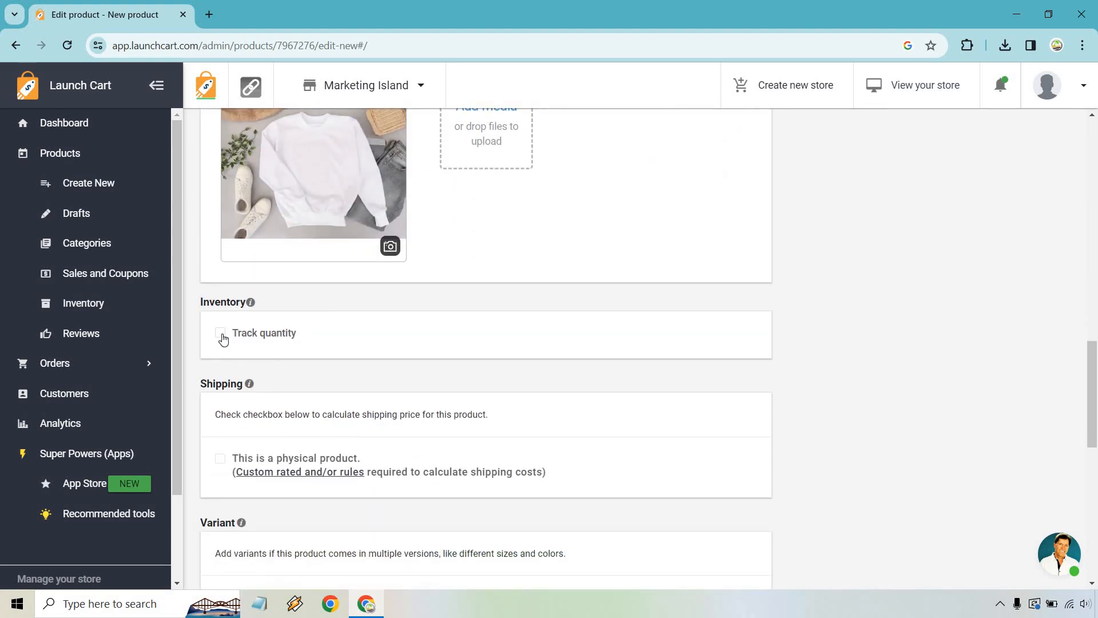
{"action": "left_click", "coordinate": [220, 337]}
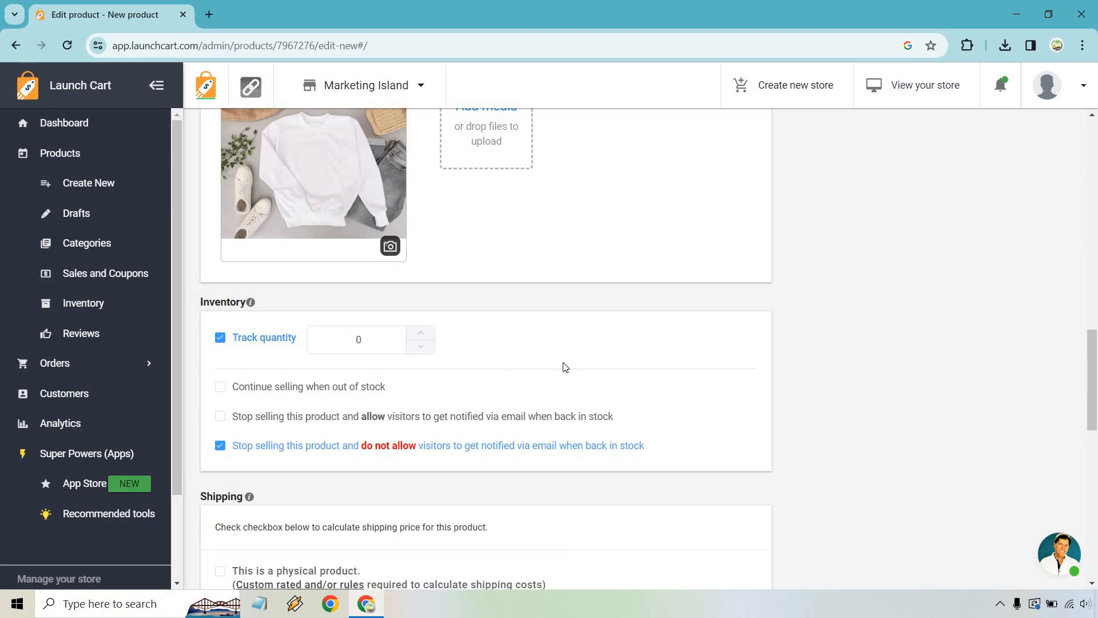
{"action": "double_click", "coordinate": [358, 340]}
{"action": "type", "text": "20"}
Mark the item as a physical product for shipping and set its weight to 1 pound
{"action": "scroll", "coordinate": [898, 331], "scroll_direction": "down", "scroll_amount": 3}
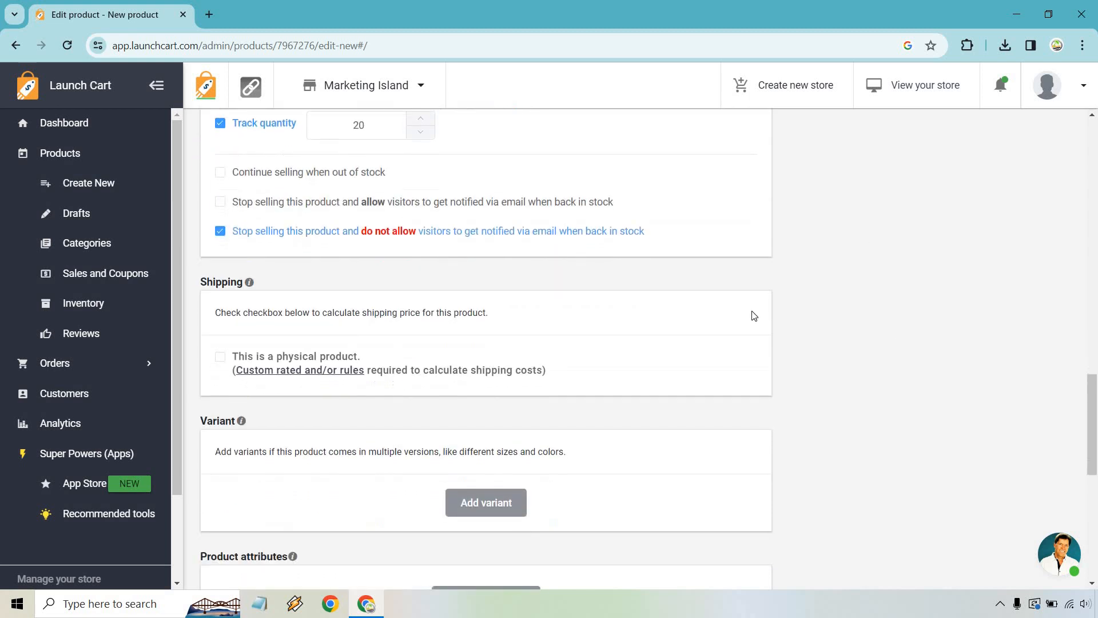
{"action": "left_click", "coordinate": [221, 357]}
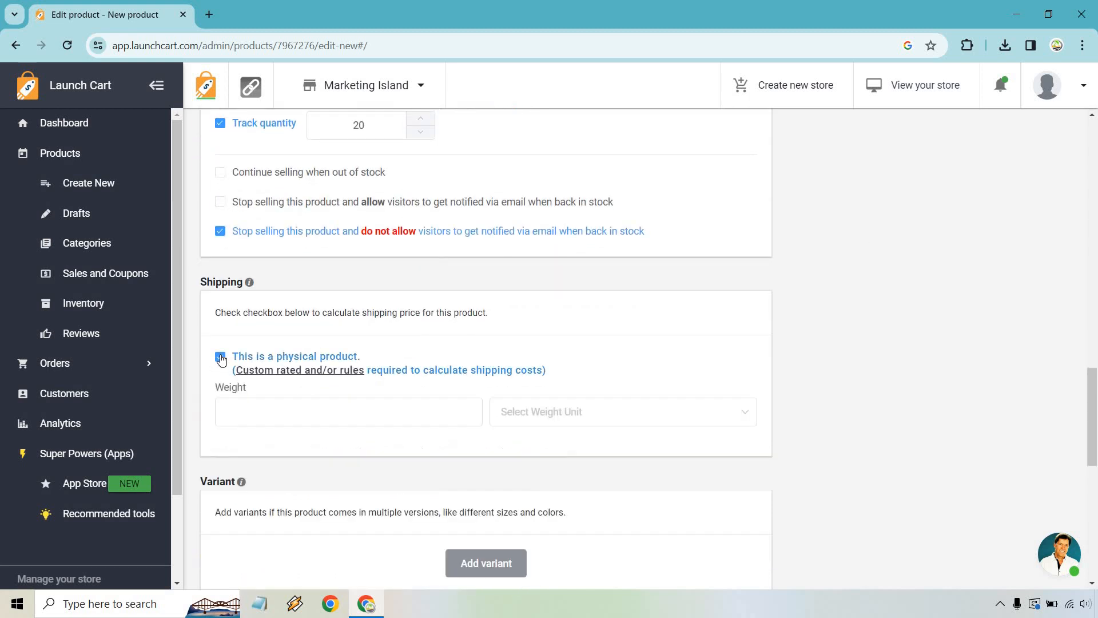
{"action": "left_click", "coordinate": [342, 410]}
{"action": "type", "text": "1"}
{"action": "left_click", "coordinate": [566, 411]}
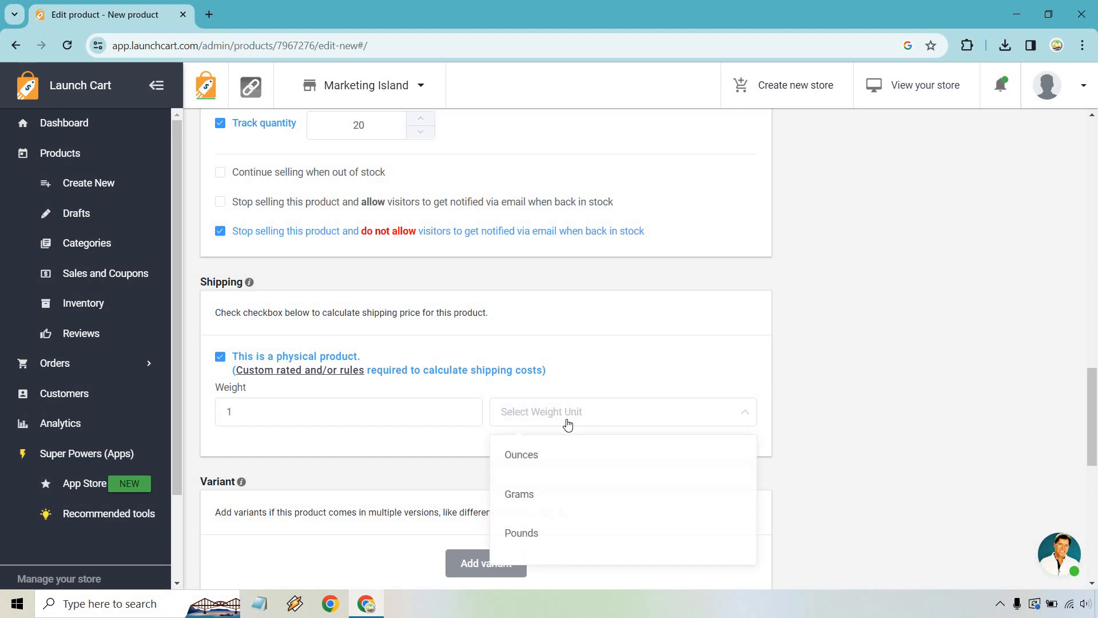
{"action": "left_click", "coordinate": [539, 534]}
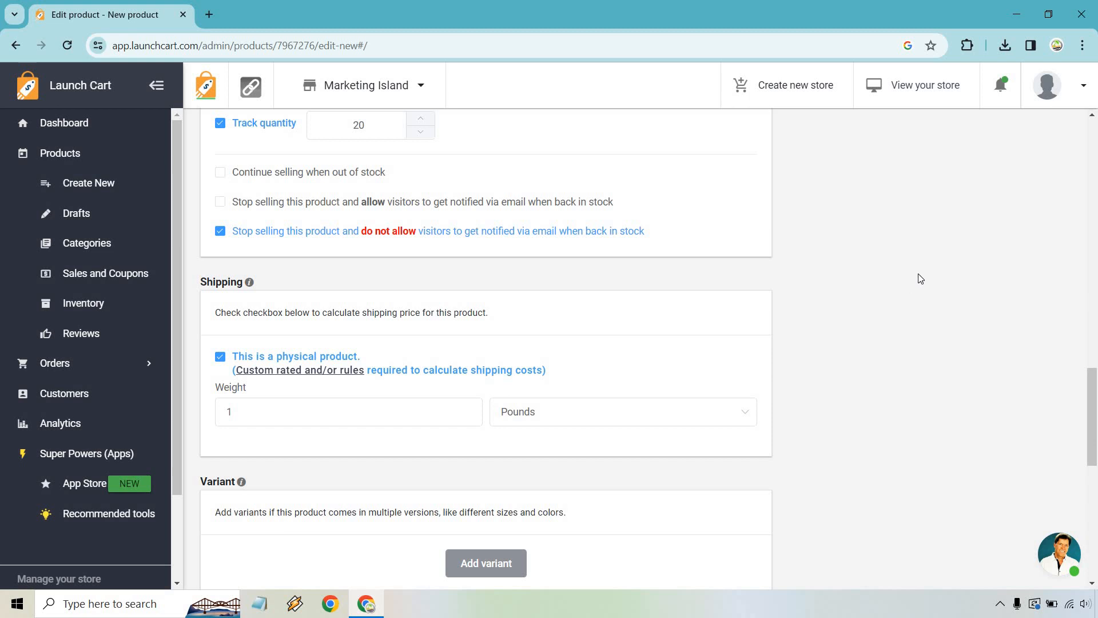
Add a variant option named Size with the values Small, Medium and Large
{"action": "scroll", "coordinate": [917, 277], "scroll_direction": "down", "scroll_amount": 3}
{"action": "scroll", "coordinate": [538, 348], "scroll_direction": "down", "scroll_amount": 1}
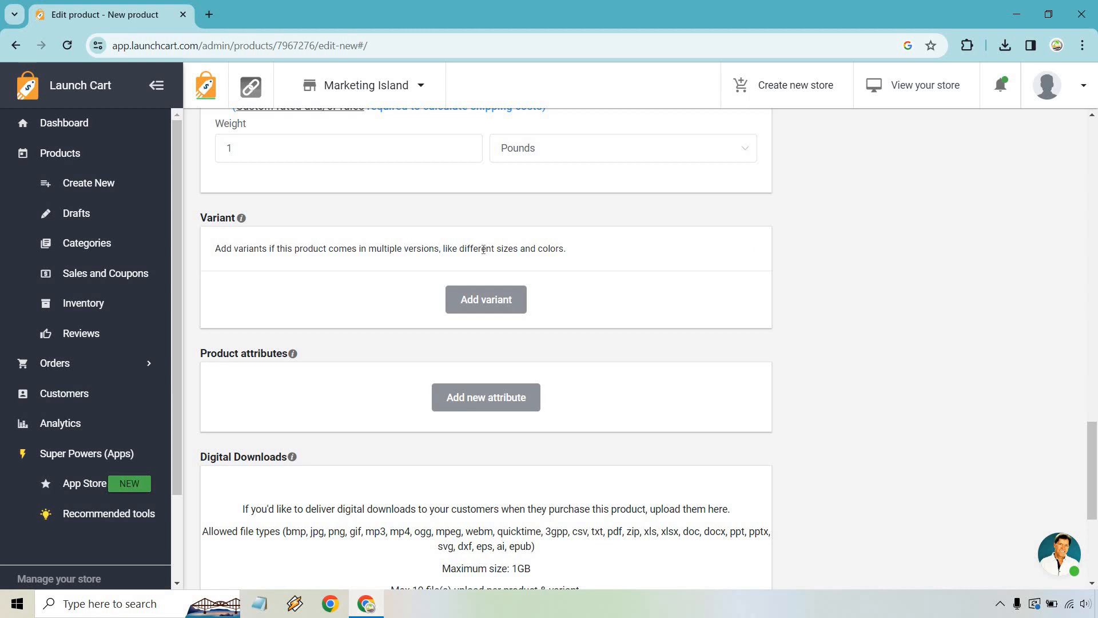
{"action": "left_click", "coordinate": [468, 299]}
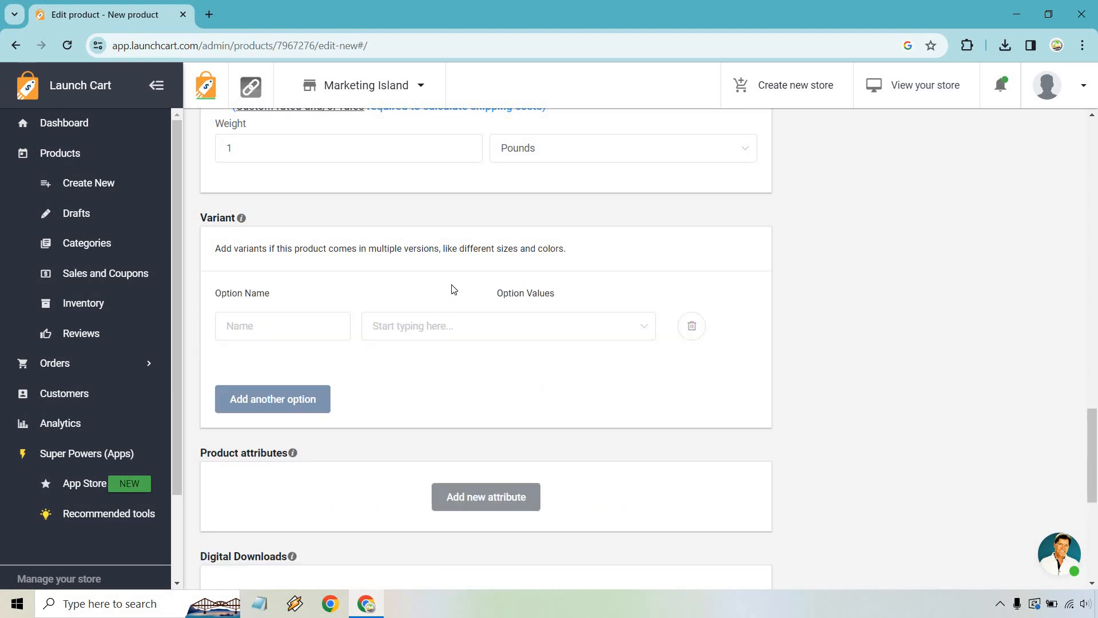
{"action": "left_click", "coordinate": [264, 328]}
{"action": "type", "text": "Size"}
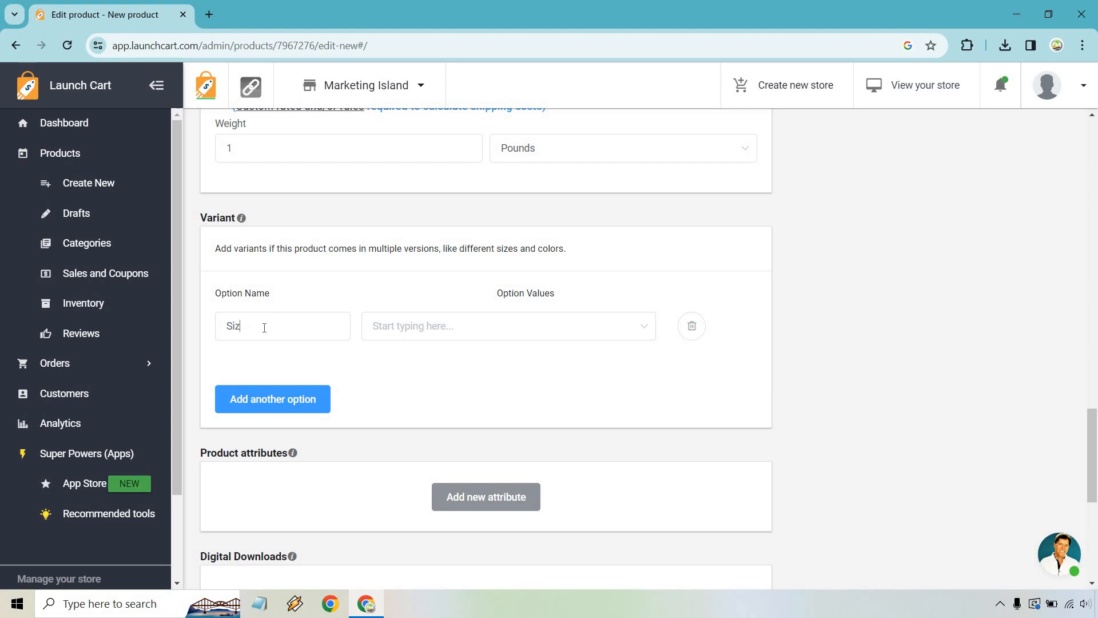
{"action": "left_click", "coordinate": [511, 328]}
{"action": "type", "text": "Small"}
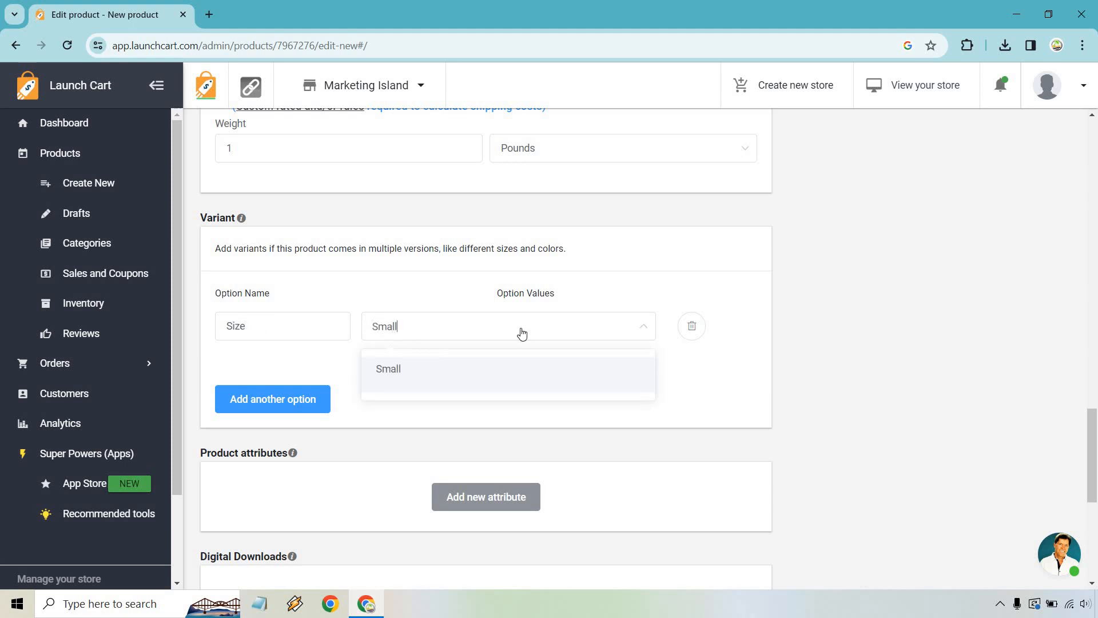
{"action": "key", "text": "Return"}
{"action": "scroll", "coordinate": [522, 333], "scroll_direction": "down", "scroll_amount": 1}
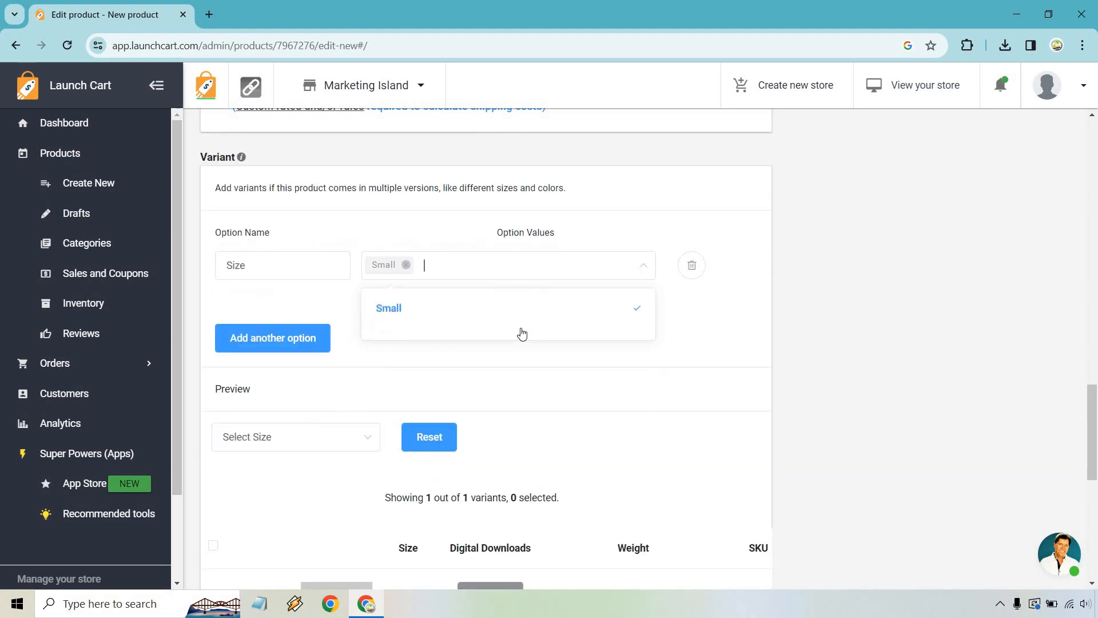
{"action": "type", "text": "Medium"}
{"action": "key", "text": "Return"}
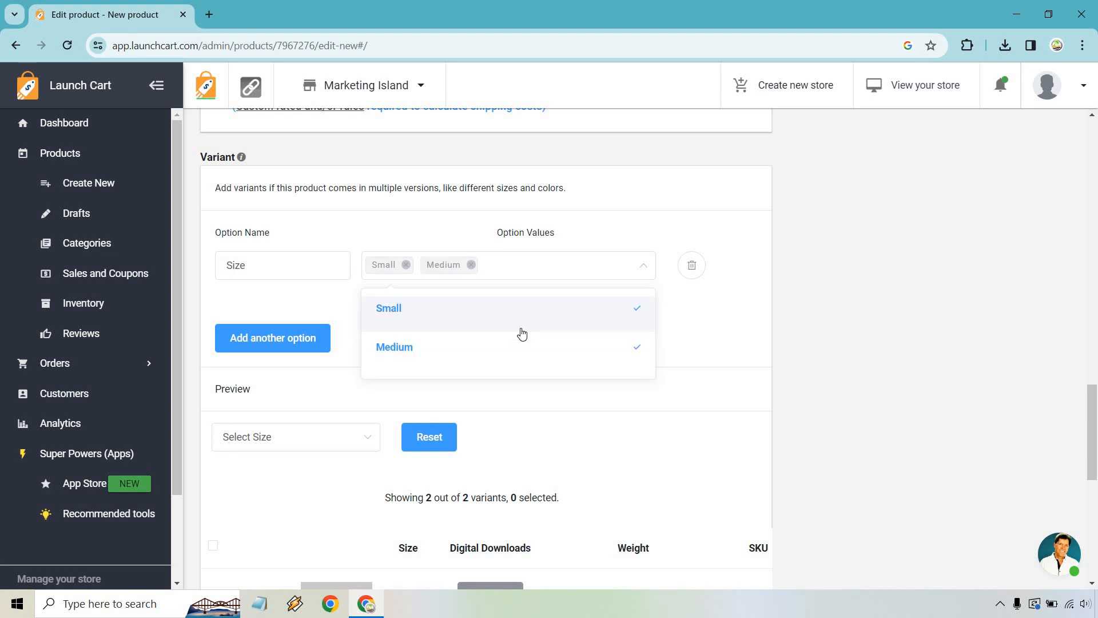
{"action": "type", "text": "Large"}
{"action": "key", "text": "Return"}
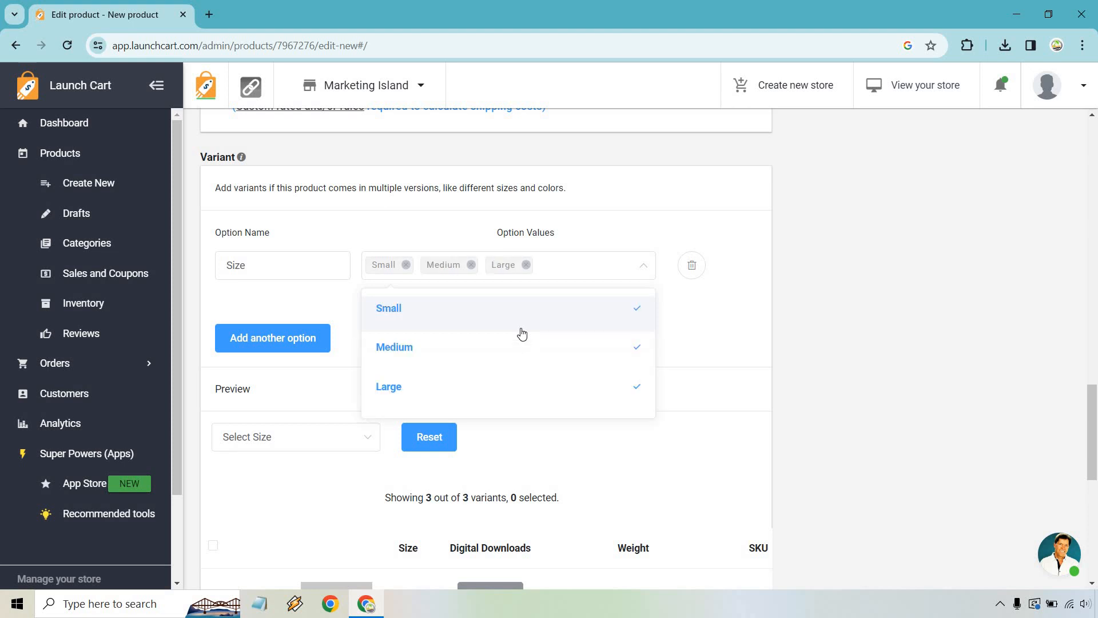
{"action": "left_click", "coordinate": [913, 263]}
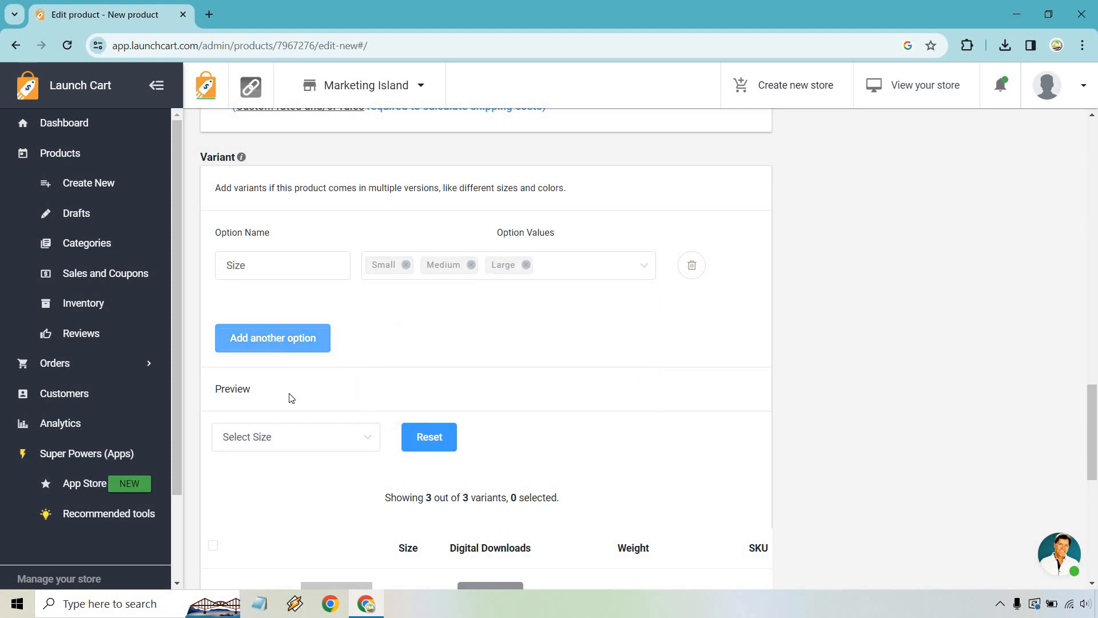
{"action": "scroll", "coordinate": [277, 400], "scroll_direction": "down", "scroll_amount": 1}
{"action": "left_click", "coordinate": [277, 375]}
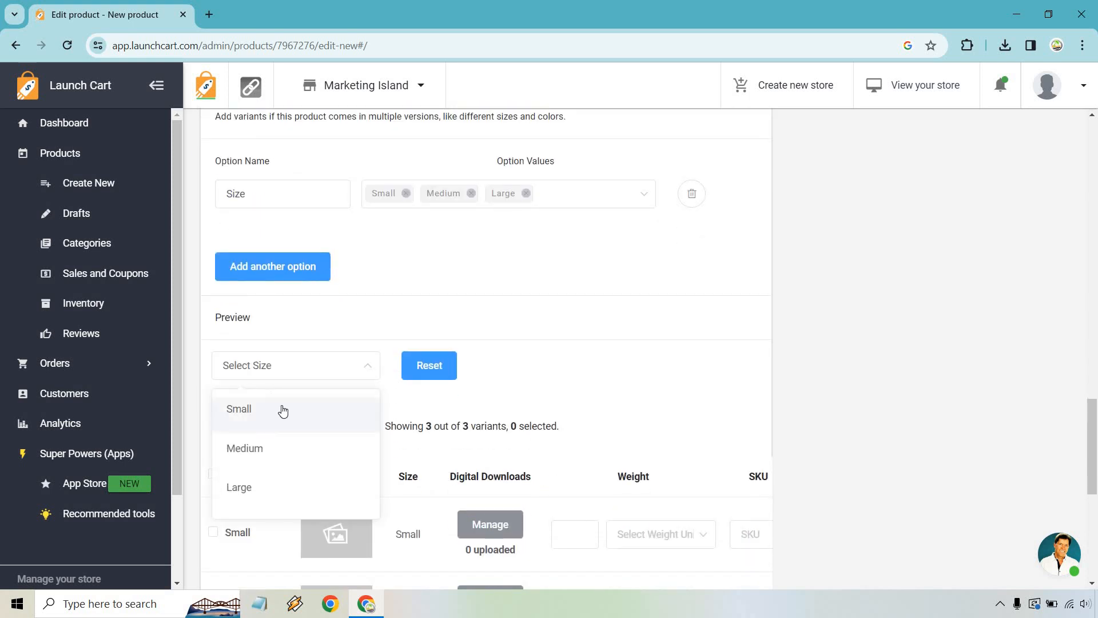
{"action": "left_click", "coordinate": [892, 351]}
Add a second variant option named Color with the values White, Black, Green and Purple
{"action": "scroll", "coordinate": [294, 363], "scroll_direction": "up", "scroll_amount": 1}
{"action": "left_click", "coordinate": [242, 339]}
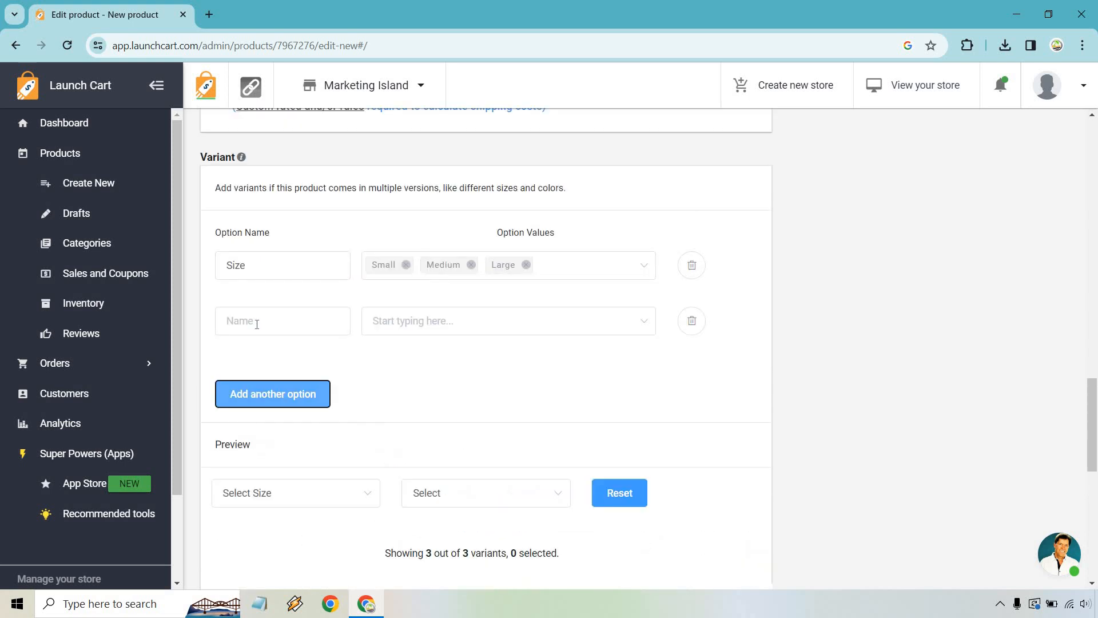
{"action": "left_click", "coordinate": [257, 324]}
{"action": "type", "text": "Color"}
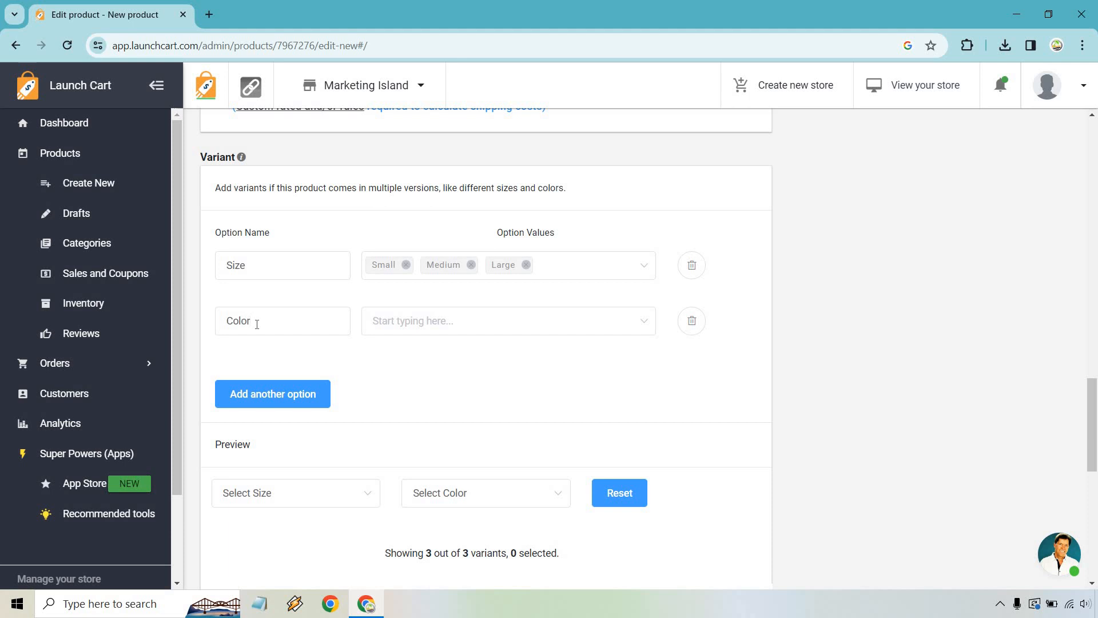
{"action": "key", "text": "Tab"}
{"action": "type", "text": "White"}
{"action": "key", "text": "Return"}
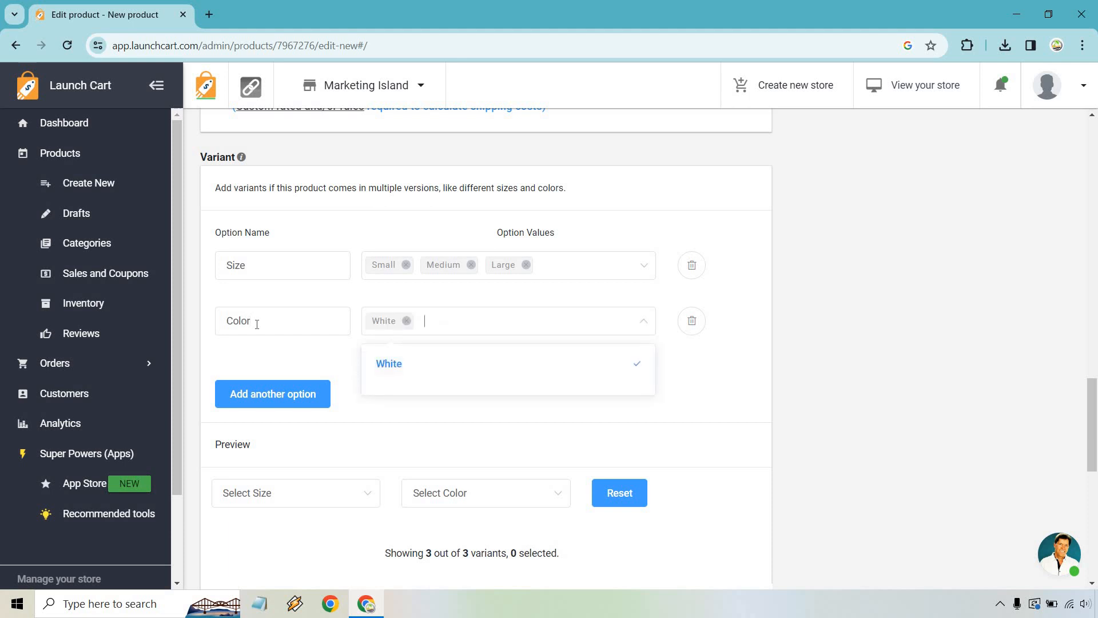
{"action": "type", "text": "Black"}
{"action": "key", "text": "Return"}
{"action": "type", "text": "Green"}
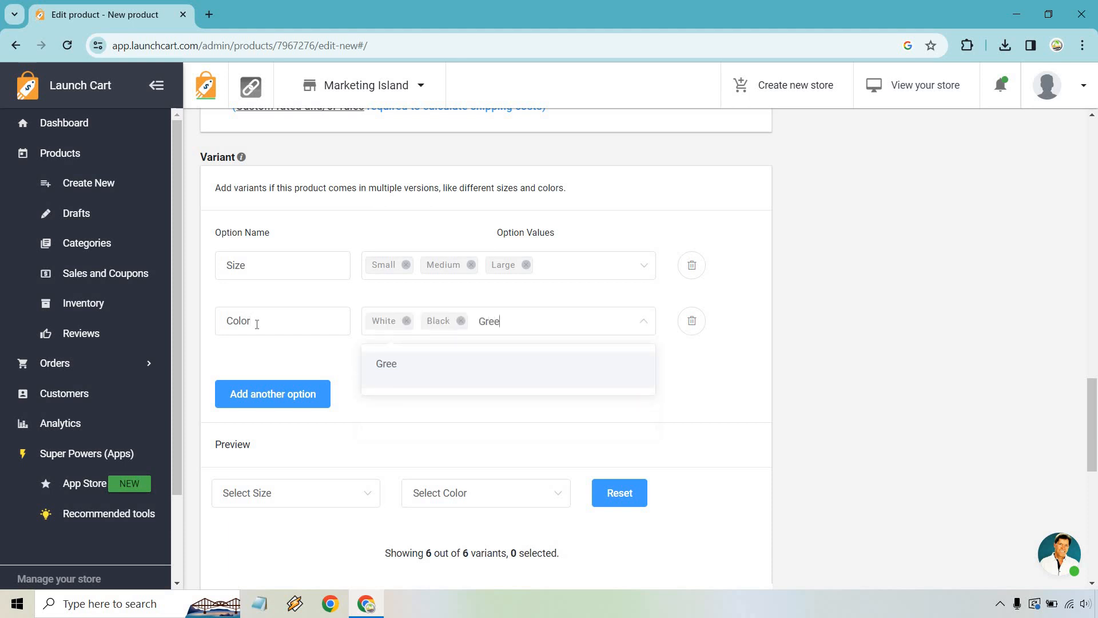
{"action": "key", "text": "Return"}
{"action": "type", "text": "Purple"}
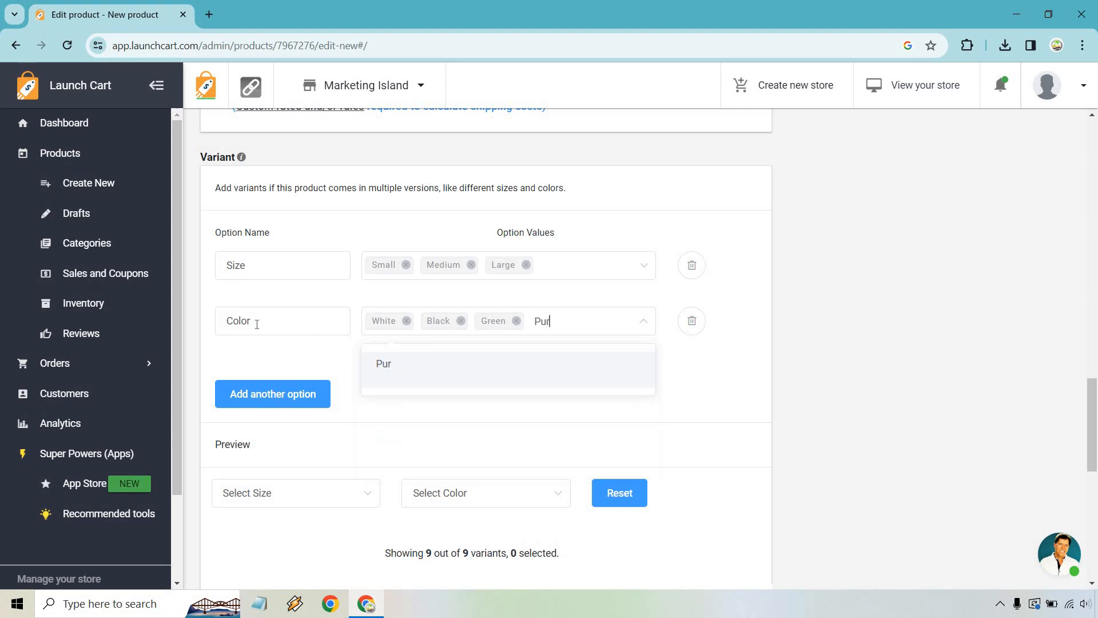
{"action": "key", "text": "Return"}
{"action": "left_click", "coordinate": [921, 304]}
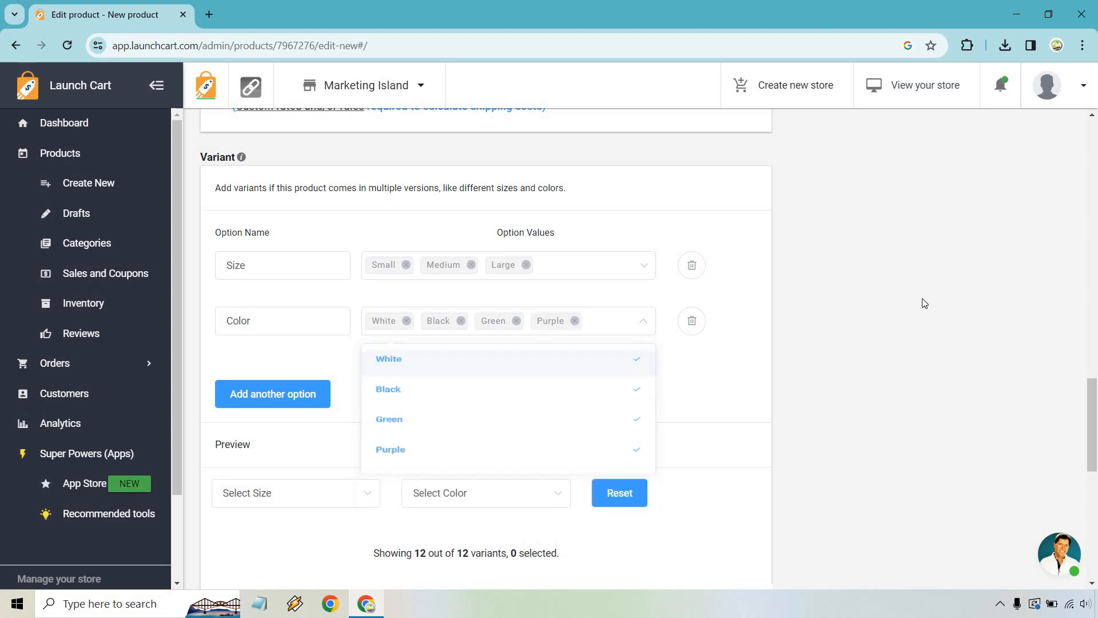
Filter the variant preview to size Large and color Black and look over the matching variant row
{"action": "scroll", "coordinate": [284, 428], "scroll_direction": "down", "scroll_amount": 1}
{"action": "left_click", "coordinate": [283, 428]}
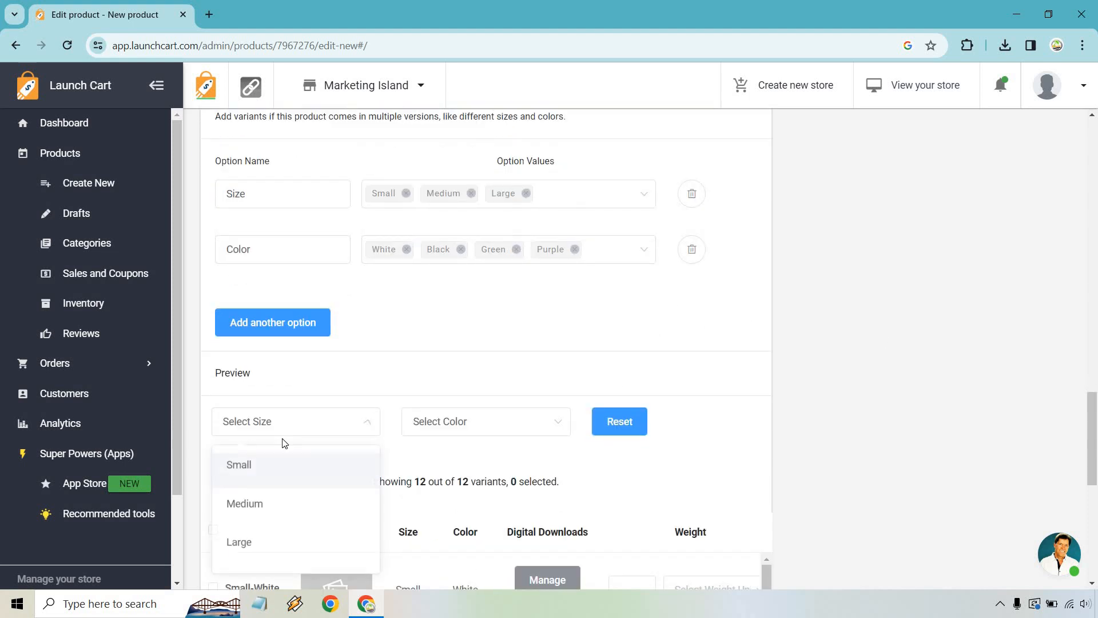
{"action": "left_click", "coordinate": [265, 543]}
{"action": "left_click", "coordinate": [450, 439]}
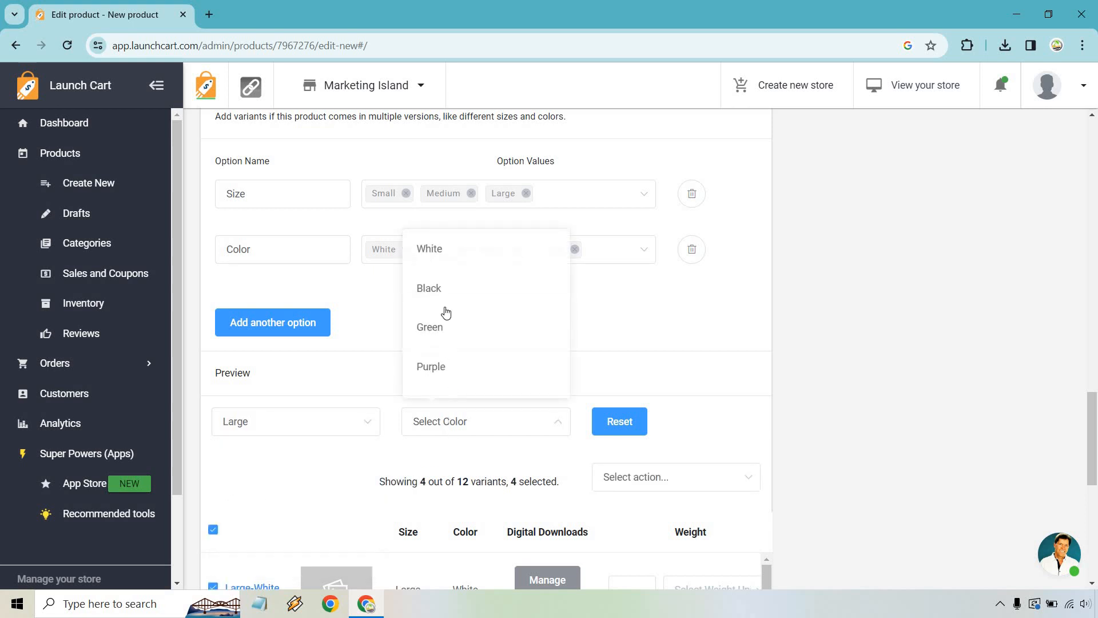
{"action": "left_click", "coordinate": [532, 306]}
{"action": "scroll", "coordinate": [927, 346], "scroll_direction": "down", "scroll_amount": 1}
{"action": "scroll", "coordinate": [929, 346], "scroll_direction": "down", "scroll_amount": 1}
{"action": "scroll", "coordinate": [915, 344], "scroll_direction": "up", "scroll_amount": 1}
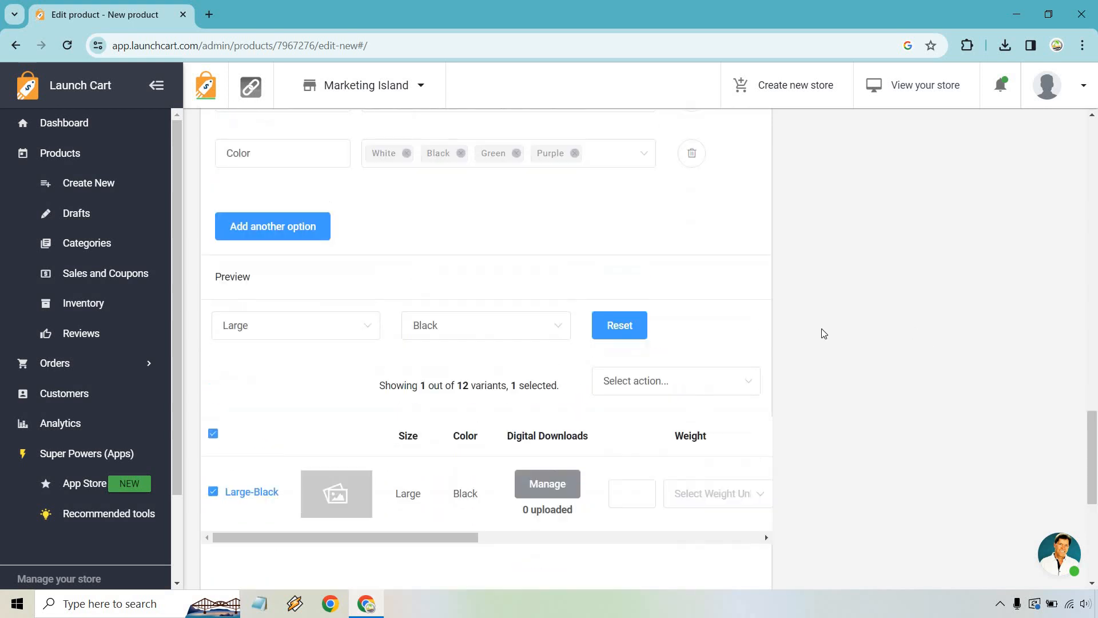
{"action": "scroll", "coordinate": [532, 274], "scroll_direction": "up", "scroll_amount": 2}
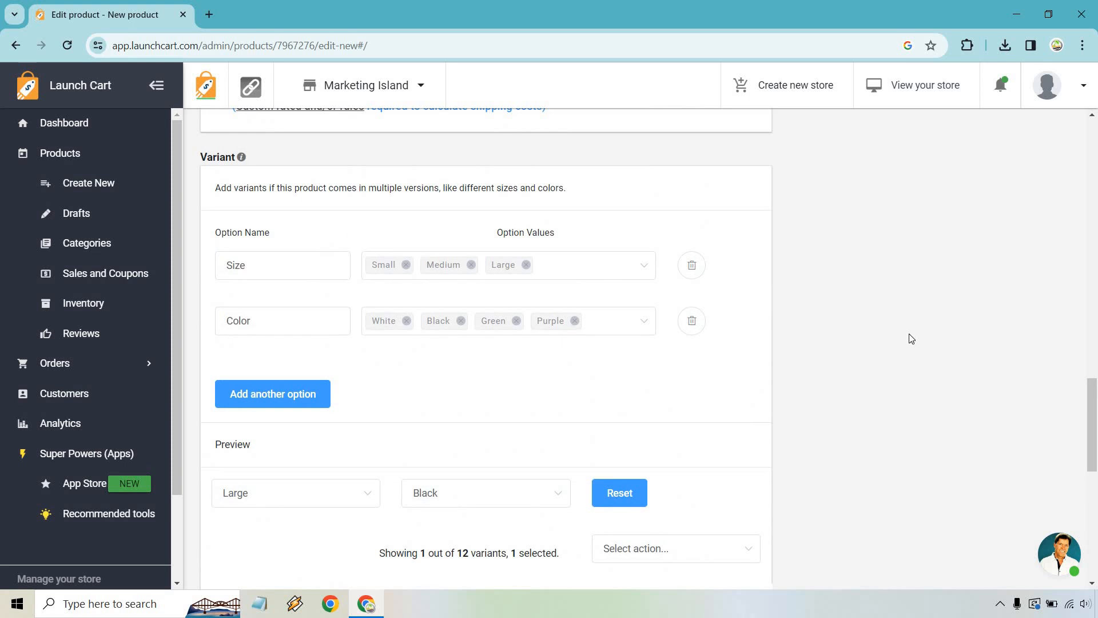
Open the form for a new product attribute, examine its fields and cancel it
{"action": "scroll", "coordinate": [907, 339], "scroll_direction": "down", "scroll_amount": 7}
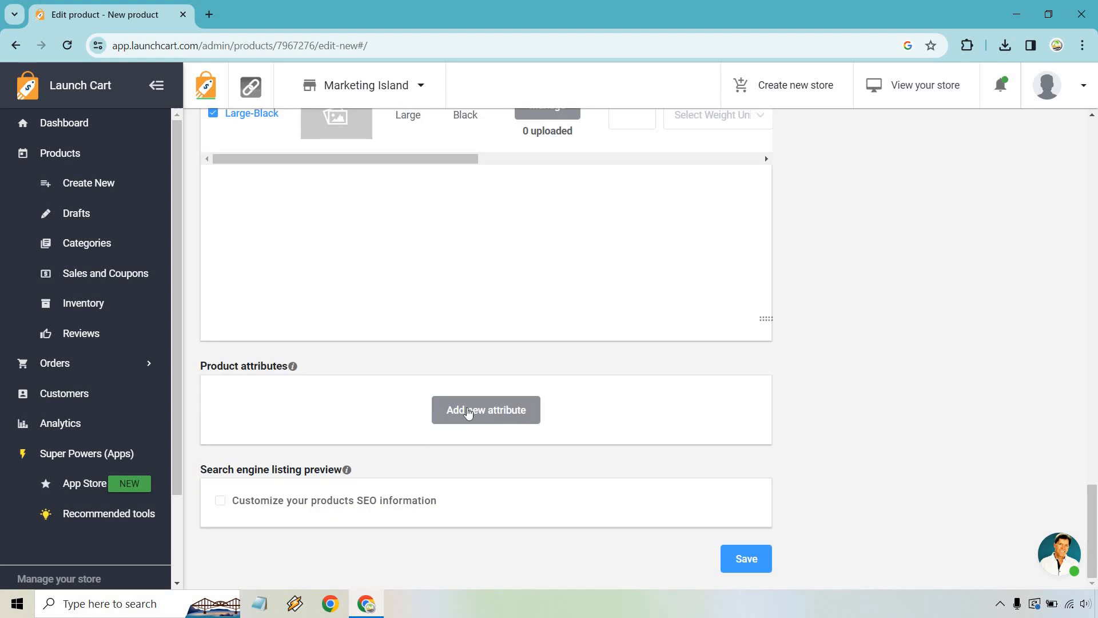
{"action": "left_click", "coordinate": [466, 410]}
{"action": "scroll", "coordinate": [565, 316], "scroll_direction": "down", "scroll_amount": 2}
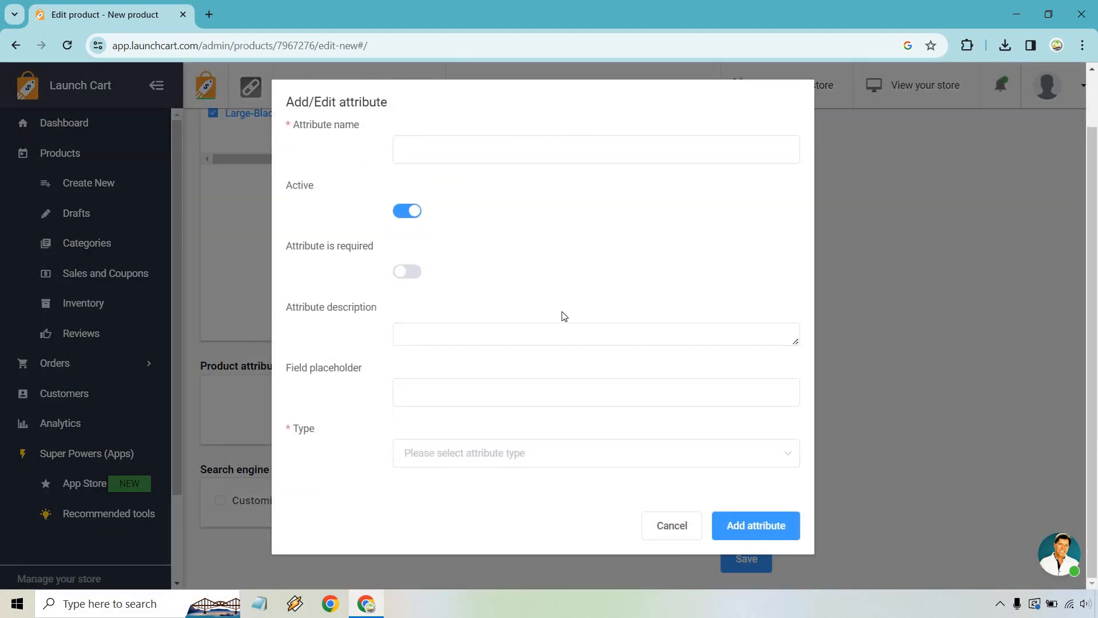
{"action": "scroll", "coordinate": [564, 316], "scroll_direction": "up", "scroll_amount": 2}
{"action": "scroll", "coordinate": [544, 331], "scroll_direction": "down", "scroll_amount": 2}
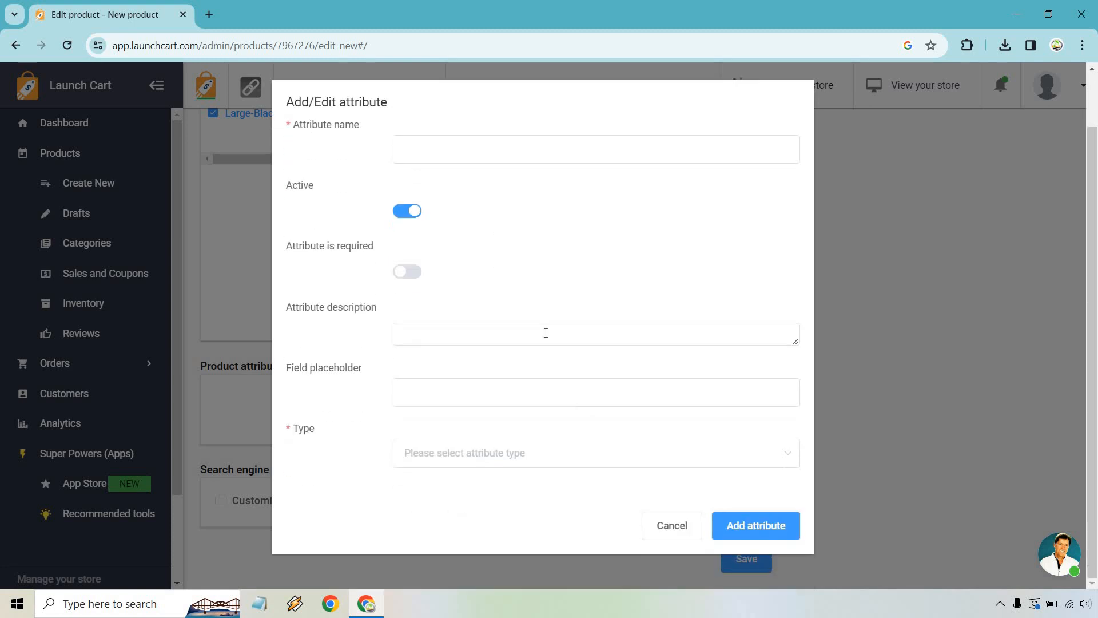
{"action": "left_click", "coordinate": [664, 529]}
Turn on SEO customization to review the product's page title and meta description, and turn it off again
{"action": "left_click", "coordinate": [221, 501]}
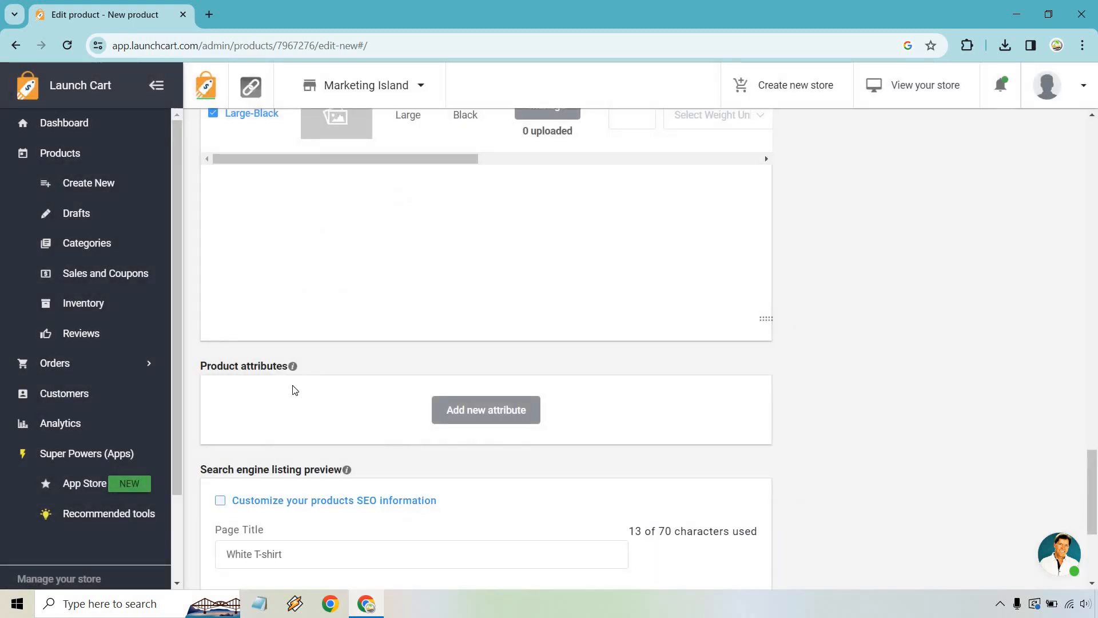
{"action": "scroll", "coordinate": [426, 390], "scroll_direction": "down", "scroll_amount": 4}
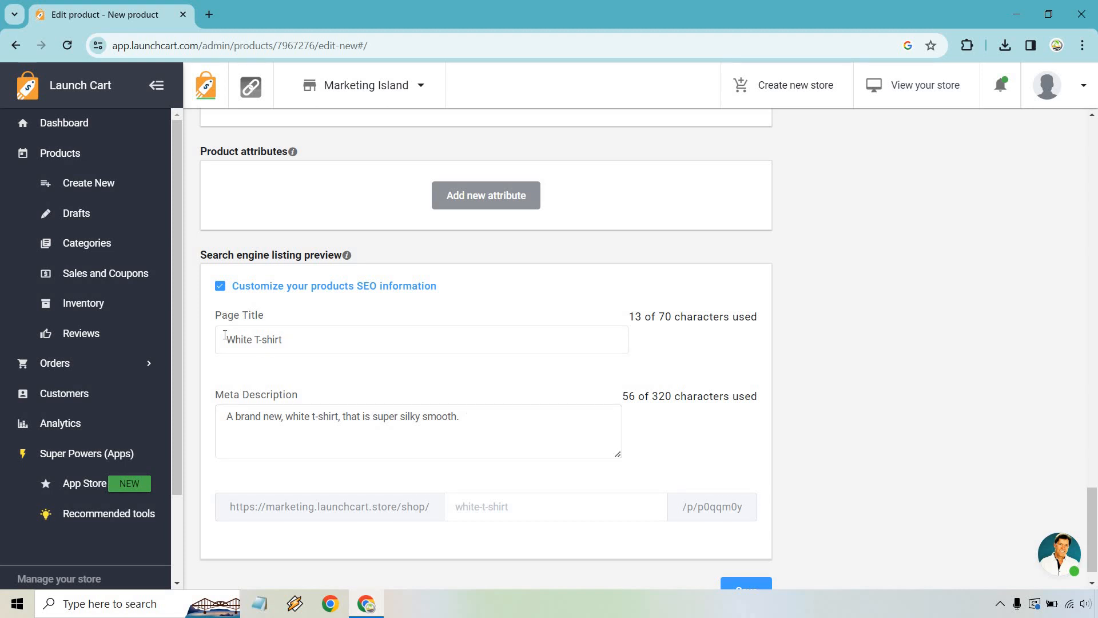
{"action": "left_click_drag", "start_coordinate": [225, 335], "coordinate": [500, 434]}
{"action": "left_click", "coordinate": [522, 417]}
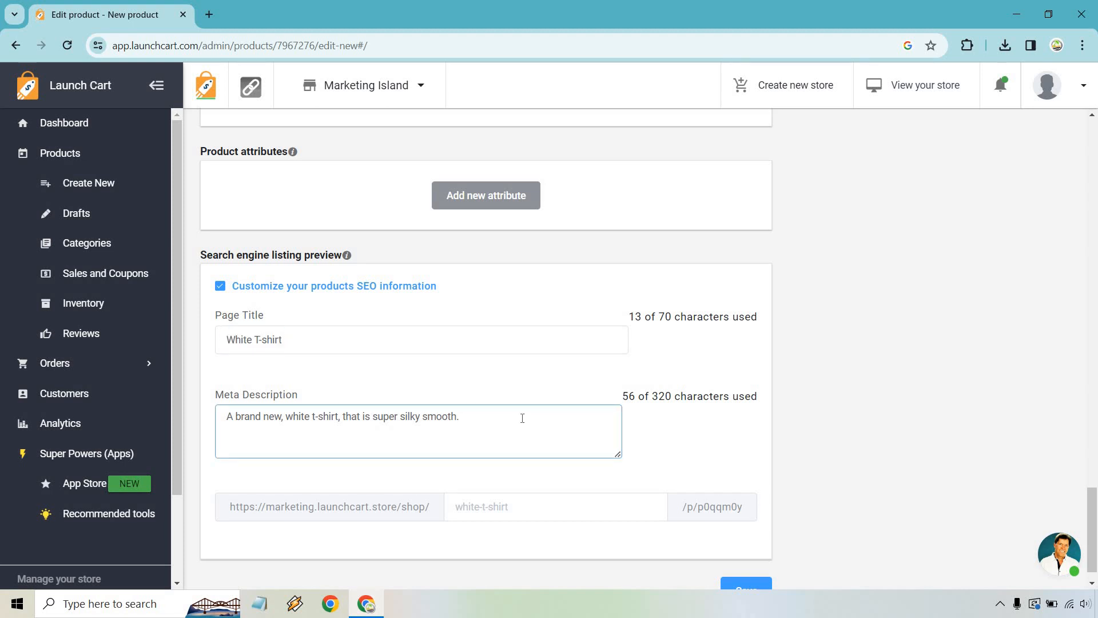
{"action": "left_click", "coordinate": [221, 285]}
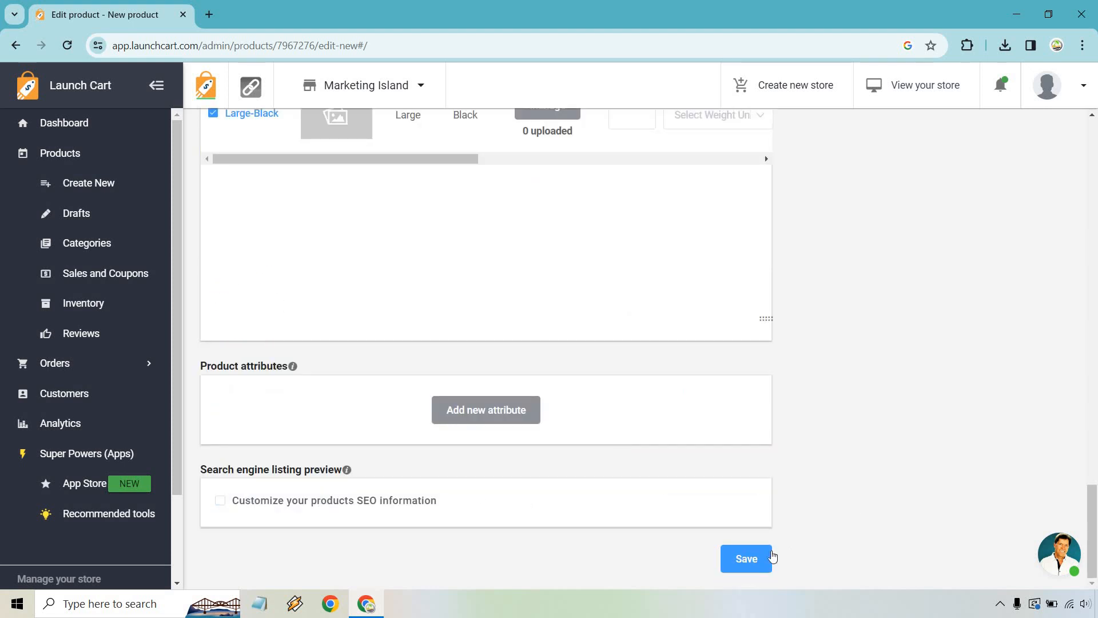
Save the product and view the White T-shirt's page in the online store
{"action": "left_click", "coordinate": [768, 557]}
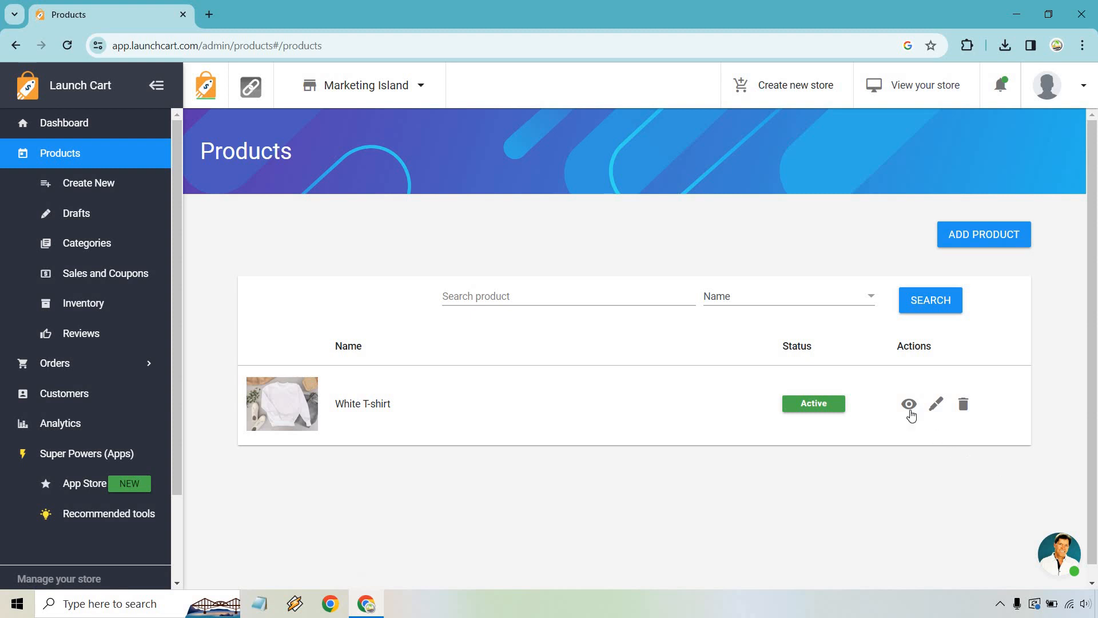
{"action": "left_click", "coordinate": [909, 405]}
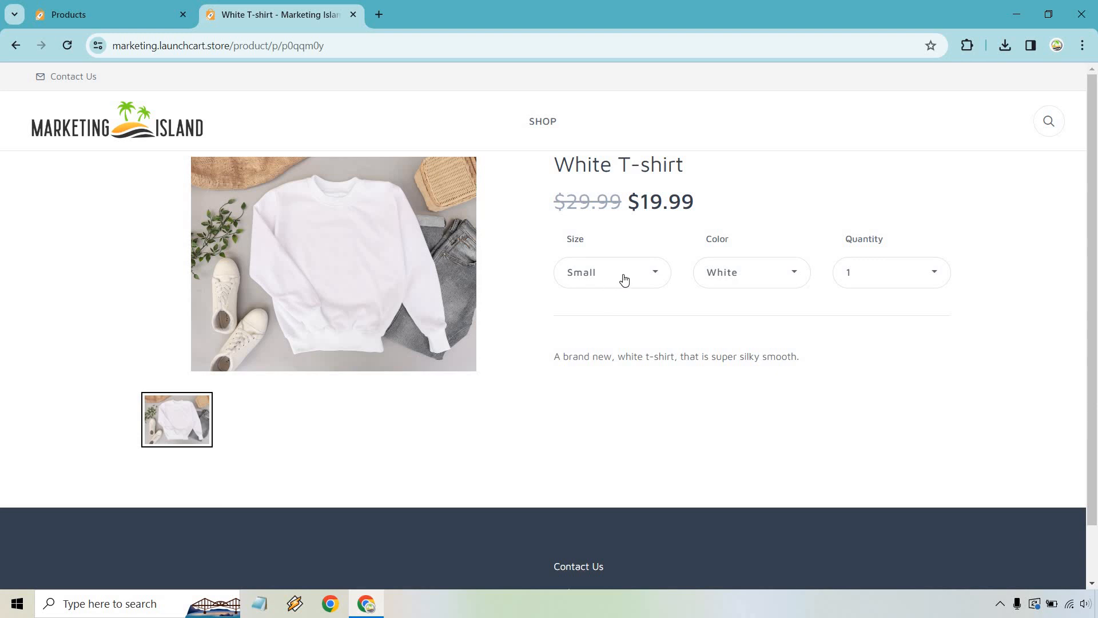
Try out the variant choices on the store page by selecting size Large and color Green
{"action": "left_click", "coordinate": [650, 275]}
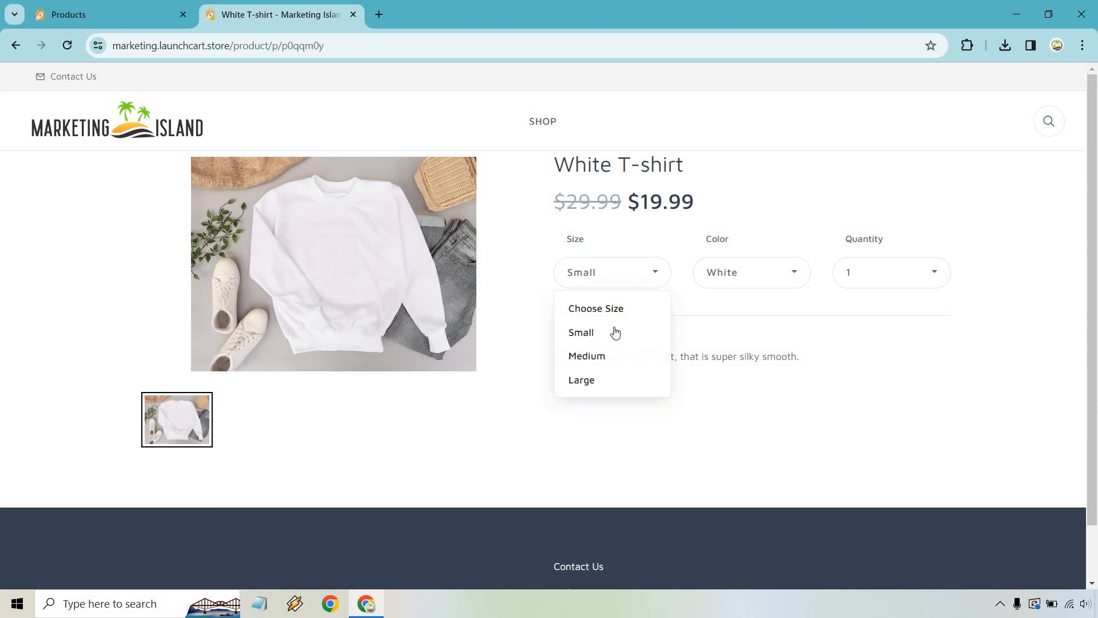
{"action": "left_click", "coordinate": [587, 379]}
{"action": "left_click", "coordinate": [760, 279]}
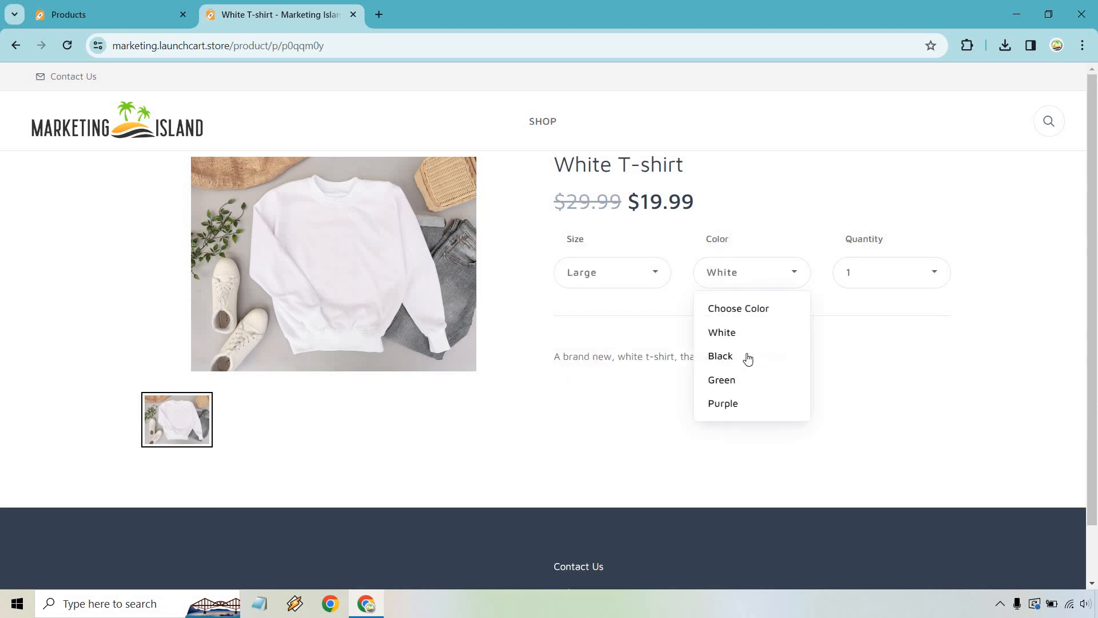
{"action": "left_click", "coordinate": [740, 379]}
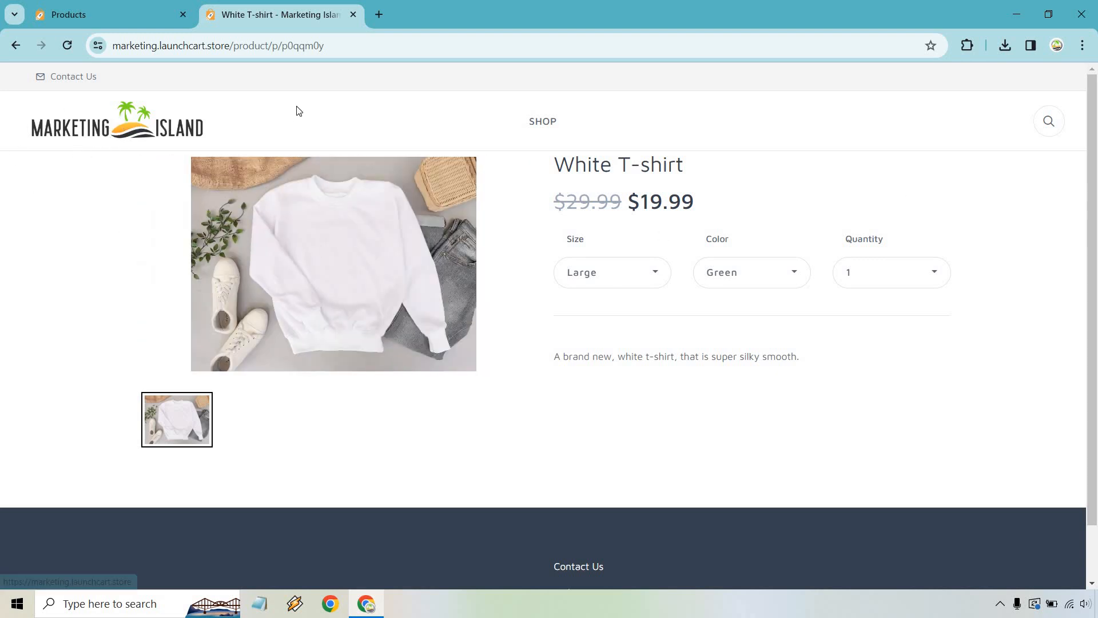
Open the admin dashboard, check the White T-shirt's store page once more and close that page
{"action": "left_click", "coordinate": [103, 15]}
{"action": "left_click", "coordinate": [103, 125]}
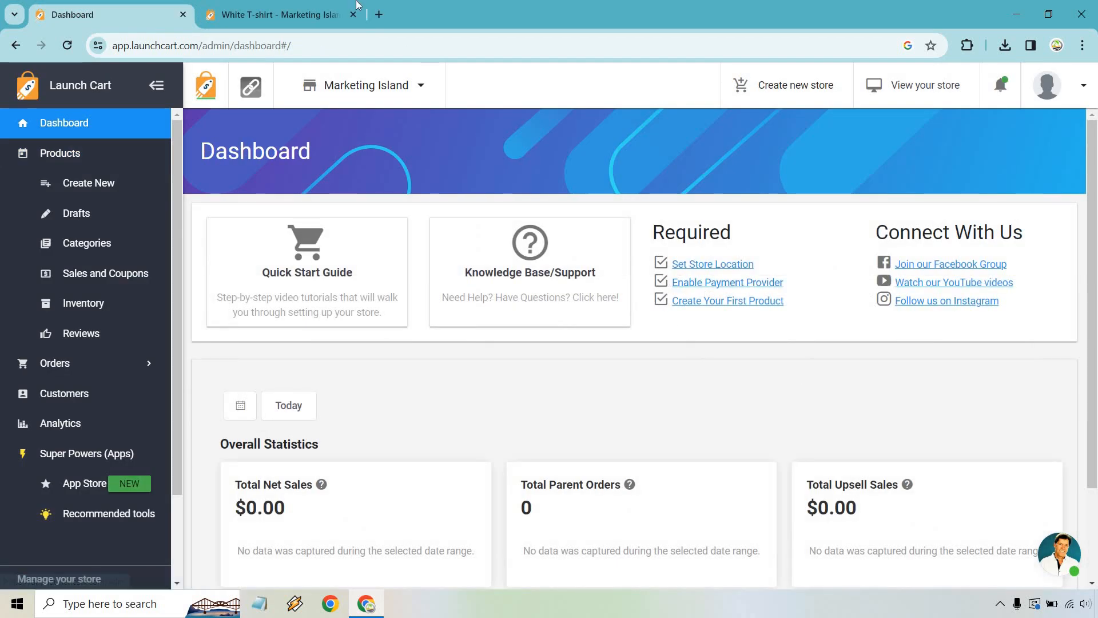
{"action": "key", "text": "ctrl+Tab"}
{"action": "scroll", "coordinate": [957, 386], "scroll_direction": "down", "scroll_amount": 1}
{"action": "scroll", "coordinate": [957, 386], "scroll_direction": "up", "scroll_amount": 2}
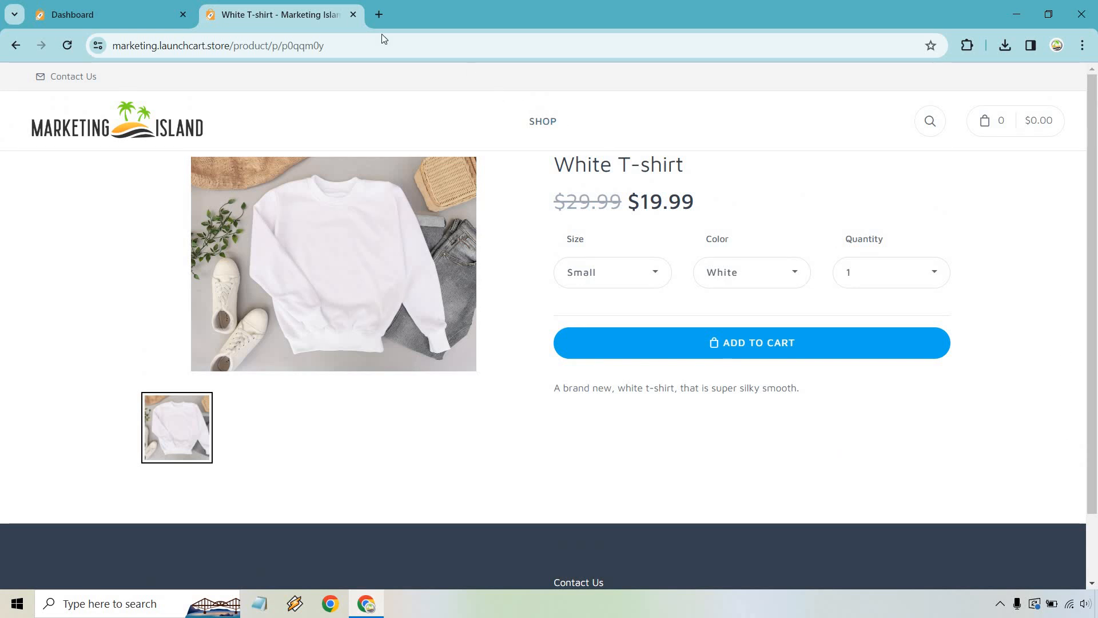
{"action": "left_click", "coordinate": [353, 14]}
Open the Theme Editor from the store's appearance settings
{"action": "scroll", "coordinate": [105, 357], "scroll_direction": "down", "scroll_amount": 1}
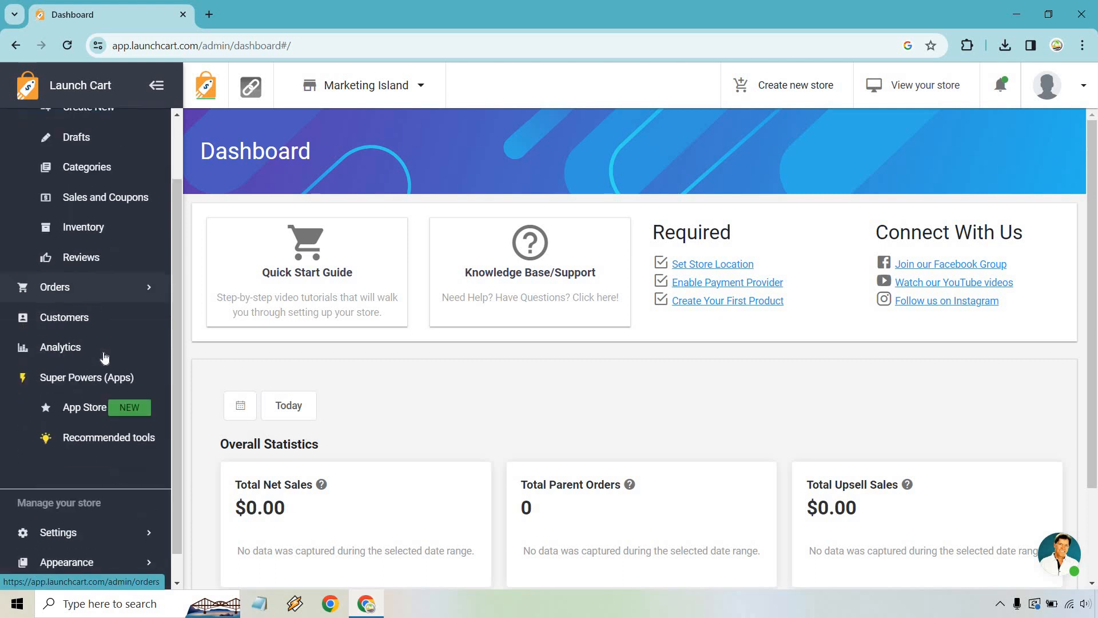
{"action": "left_click", "coordinate": [86, 527]}
{"action": "scroll", "coordinate": [85, 451], "scroll_direction": "down", "scroll_amount": 2}
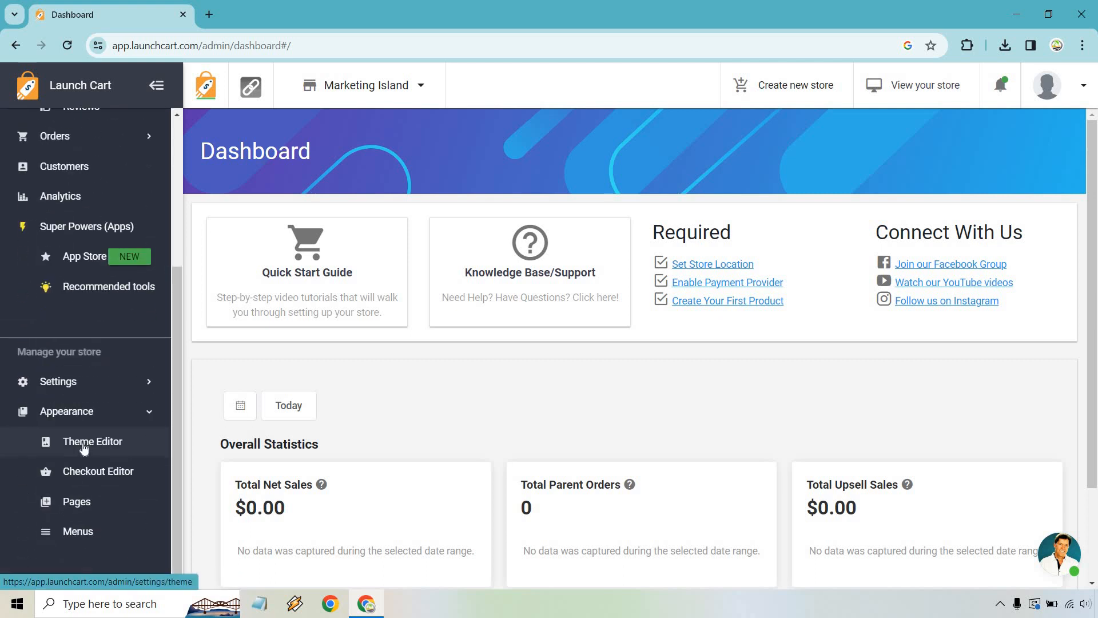
{"action": "left_click", "coordinate": [84, 446]}
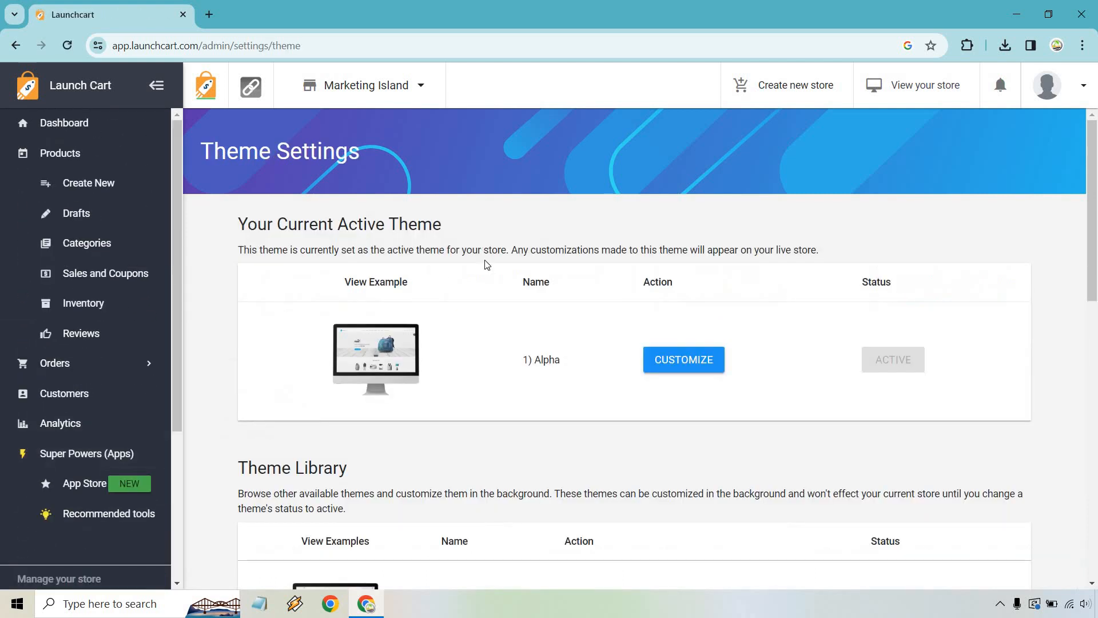
View the example store of the active Alpha theme, look through its homepage and close it
{"action": "scroll", "coordinate": [486, 264], "scroll_direction": "down", "scroll_amount": 1}
{"action": "left_click", "coordinate": [374, 286]}
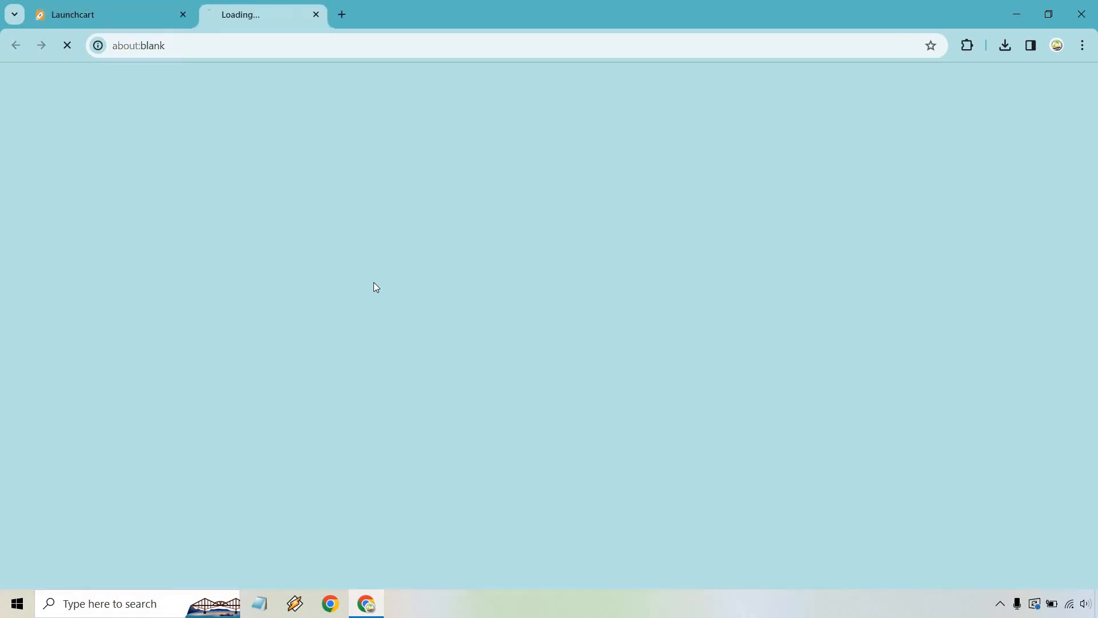
{"action": "scroll", "coordinate": [611, 320], "scroll_direction": "down", "scroll_amount": 18}
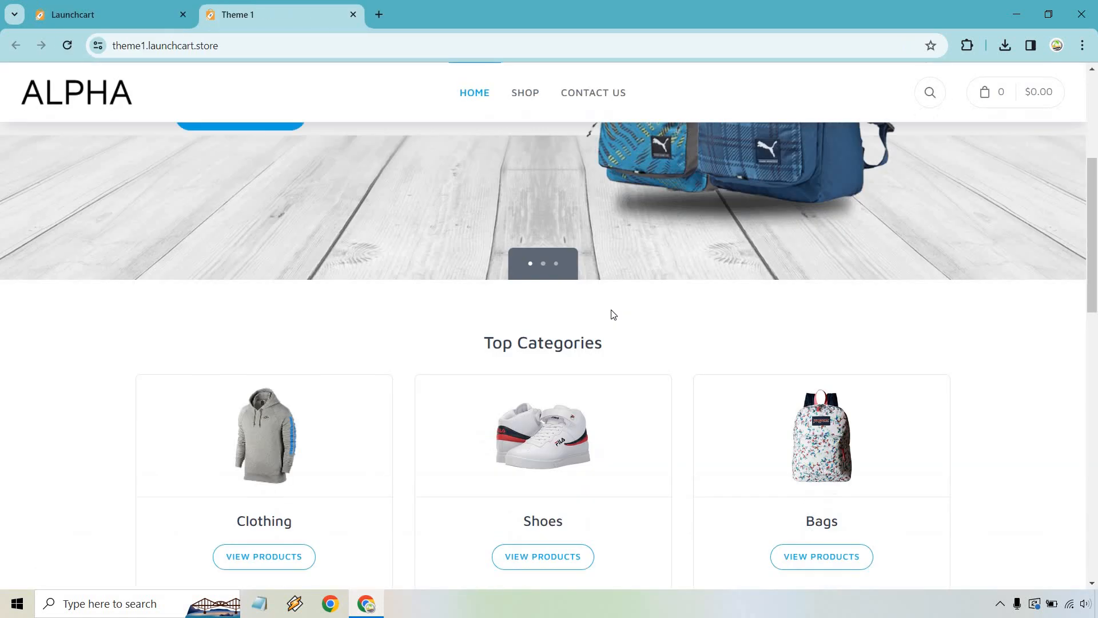
{"action": "scroll", "coordinate": [611, 321], "scroll_direction": "up", "scroll_amount": 15}
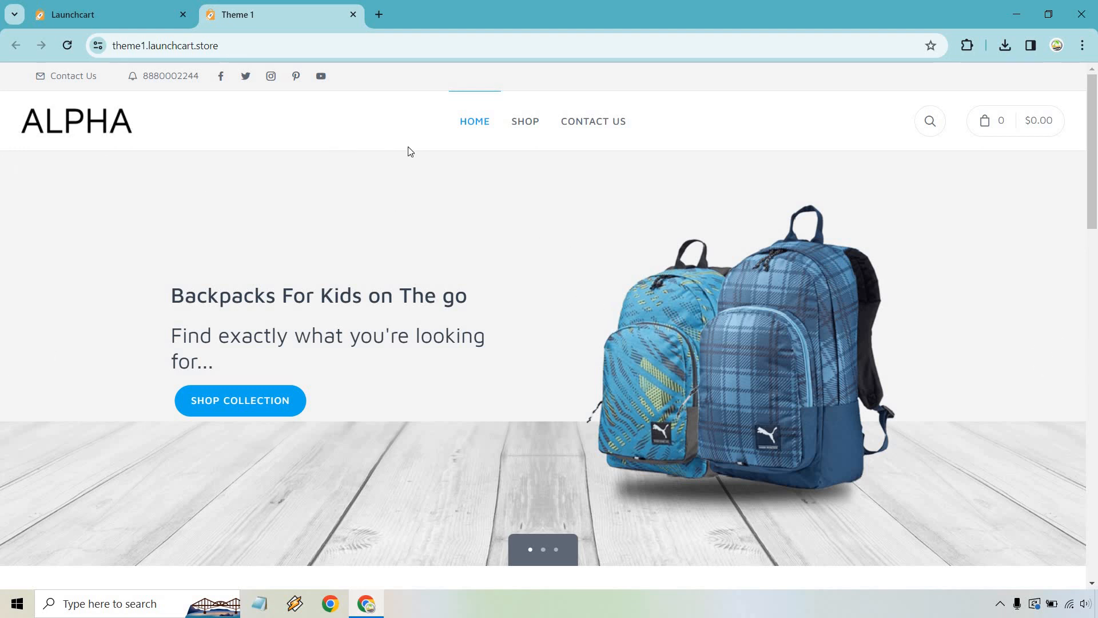
{"action": "scroll", "coordinate": [423, 171], "scroll_direction": "down", "scroll_amount": 5}
{"action": "scroll", "coordinate": [475, 243], "scroll_direction": "up", "scroll_amount": 2}
{"action": "scroll", "coordinate": [474, 243], "scroll_direction": "up", "scroll_amount": 3}
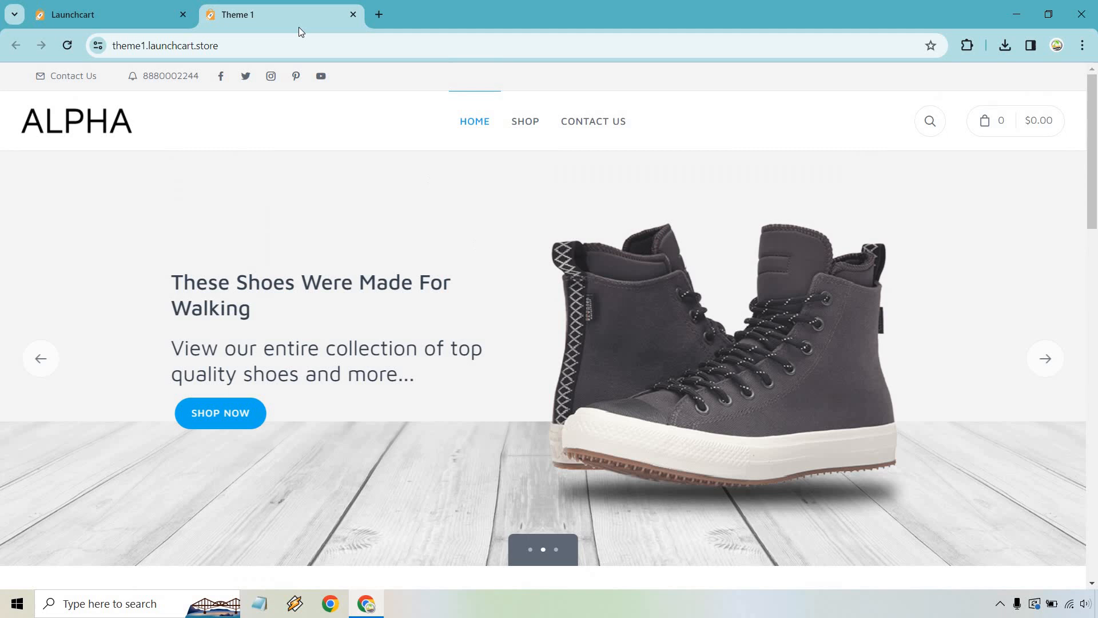
{"action": "left_click", "coordinate": [353, 15]}
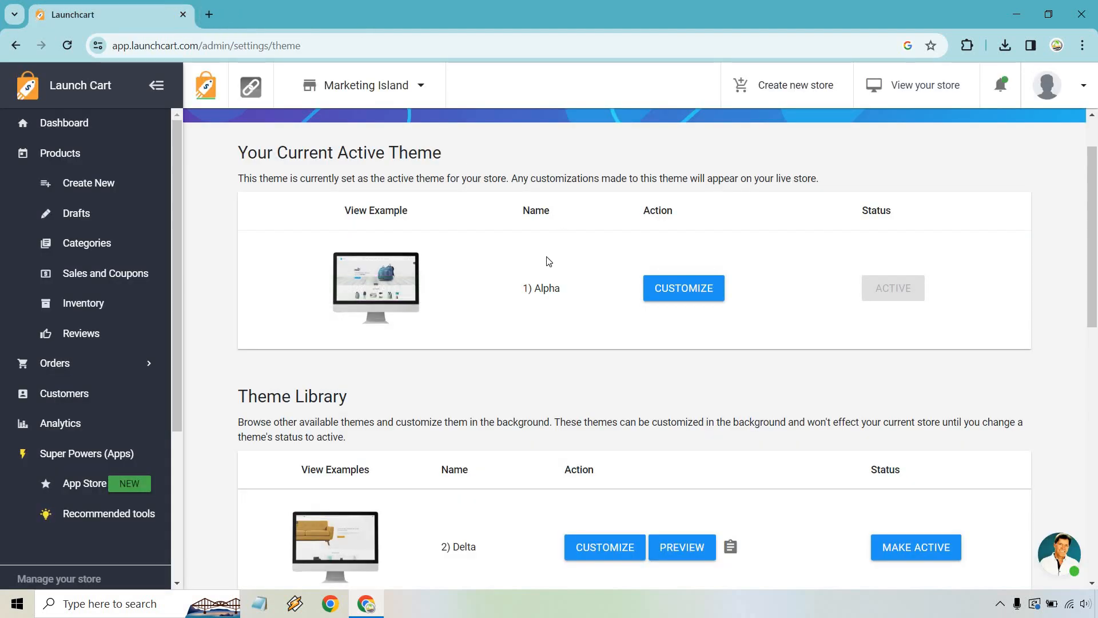
Open the Alpha theme for customization and remove the current header logo
{"action": "left_click", "coordinate": [696, 289]}
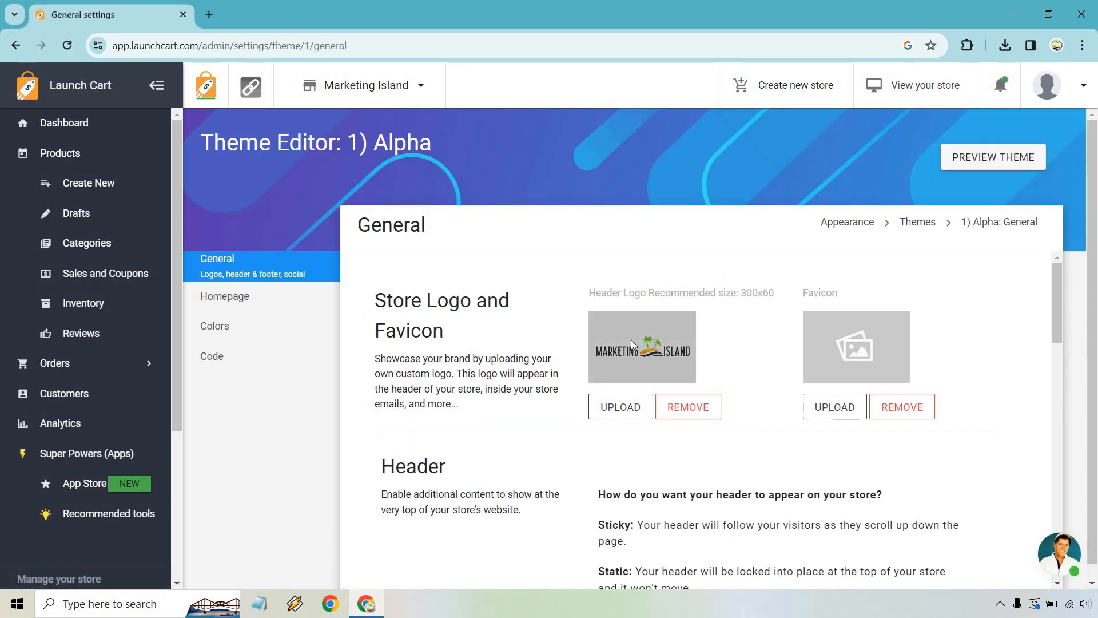
{"action": "left_click", "coordinate": [702, 407]}
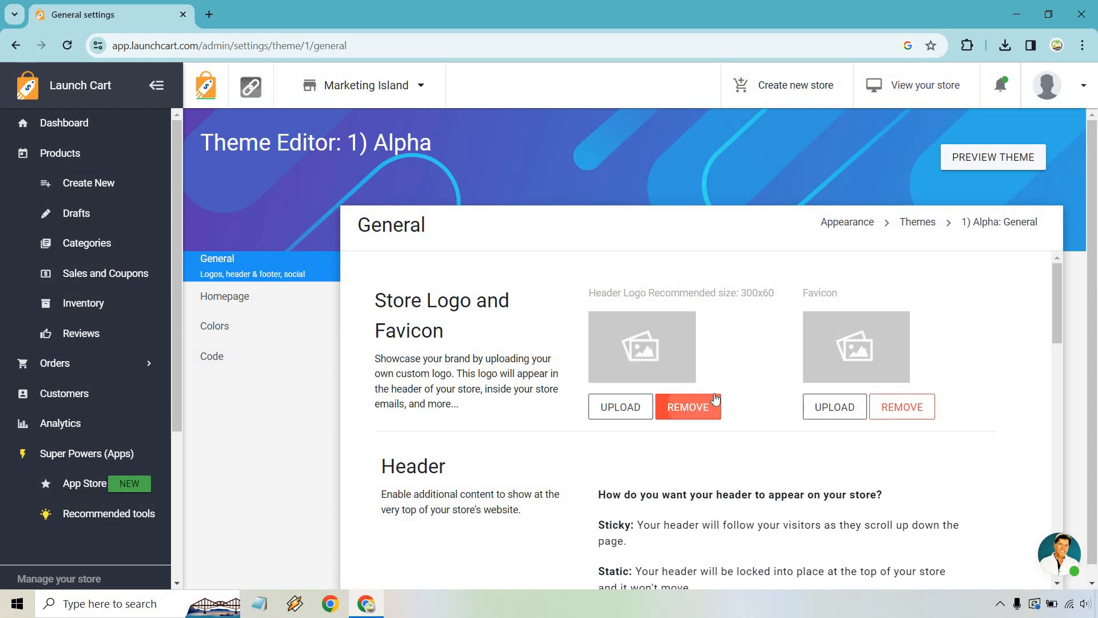
Upload a new header logo, scaling and positioning it inside the crop frame so the whole logo fits
{"action": "left_click", "coordinate": [609, 411]}
{"action": "left_click_drag", "start_coordinate": [517, 294], "coordinate": [485, 304]}
{"action": "left_click_drag", "start_coordinate": [332, 464], "coordinate": [261, 464]}
{"action": "left_click_drag", "start_coordinate": [536, 266], "coordinate": [591, 303]}
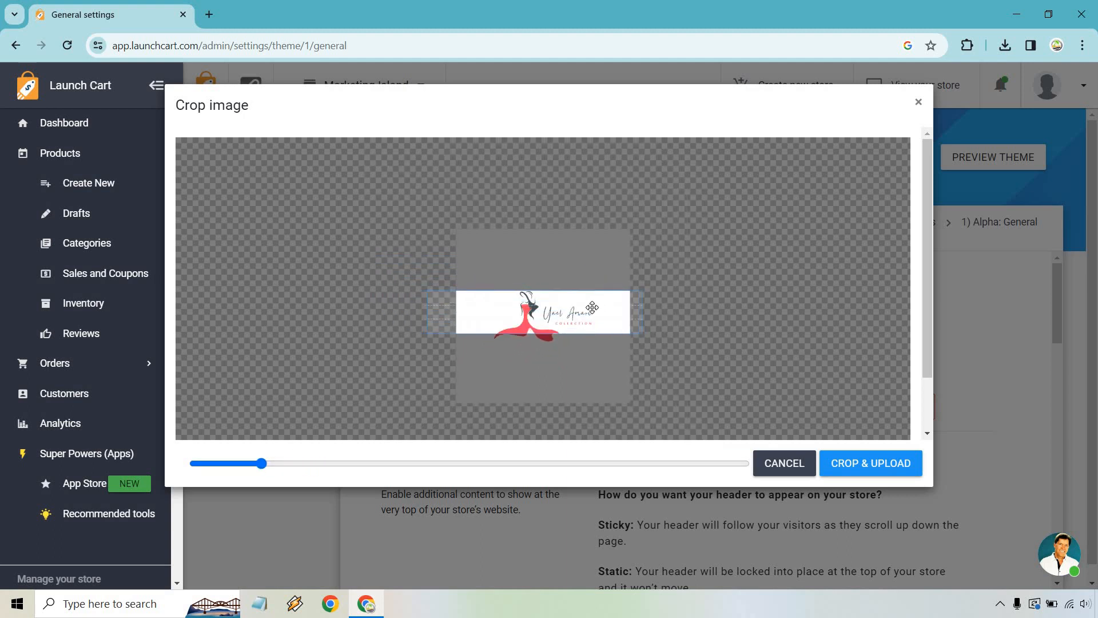
{"action": "left_click_drag", "start_coordinate": [257, 465], "coordinate": [248, 463]}
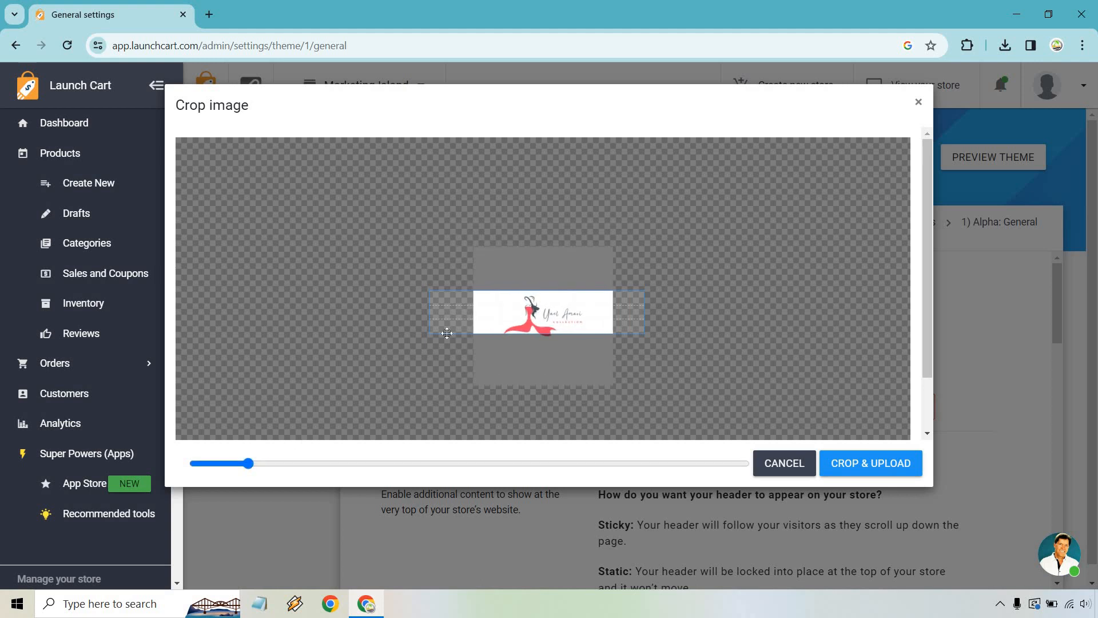
{"action": "left_click_drag", "start_coordinate": [546, 315], "coordinate": [546, 319]}
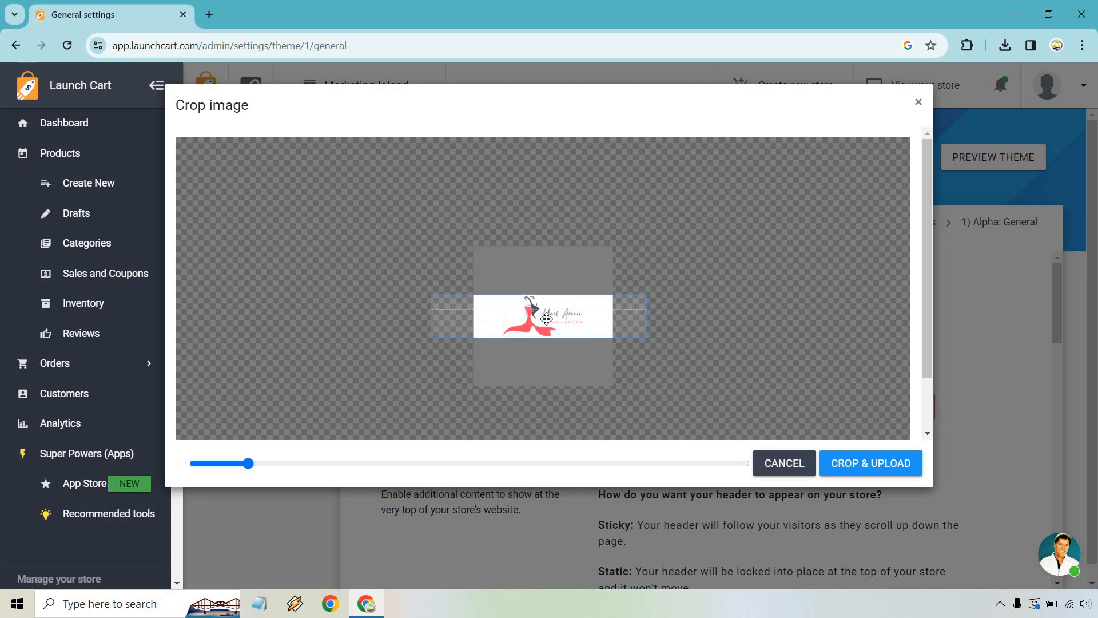
{"action": "left_click", "coordinate": [886, 462]}
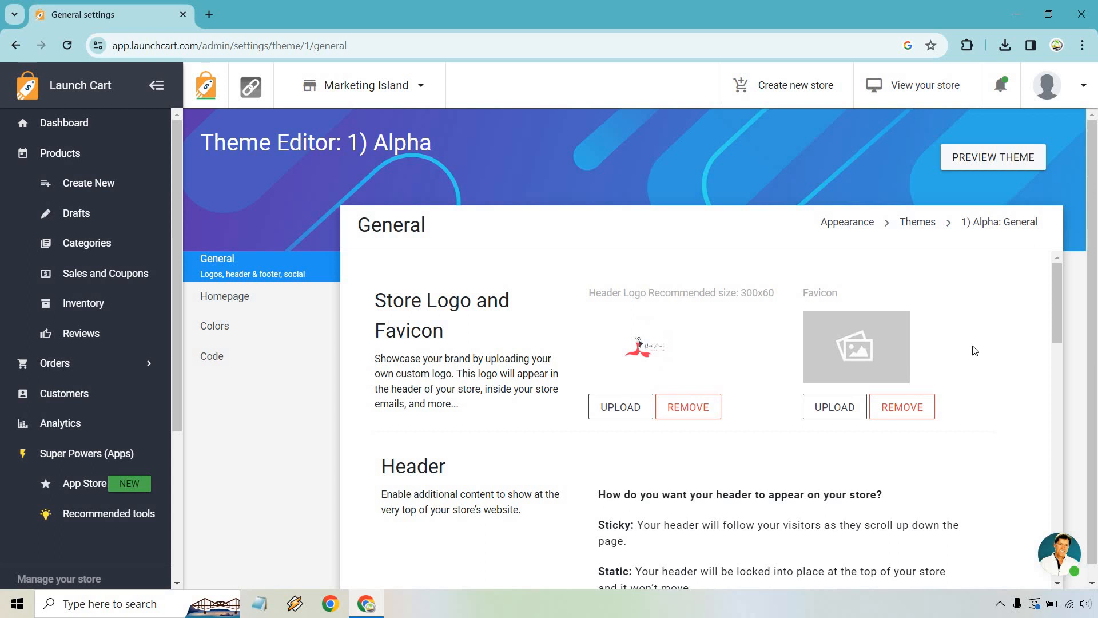
Look through the theme's header, footer and social icon settings, trying the switch for social icons on top of the website
{"action": "scroll", "coordinate": [972, 349], "scroll_direction": "down", "scroll_amount": 15}
{"action": "scroll", "coordinate": [501, 400], "scroll_direction": "up", "scroll_amount": 15}
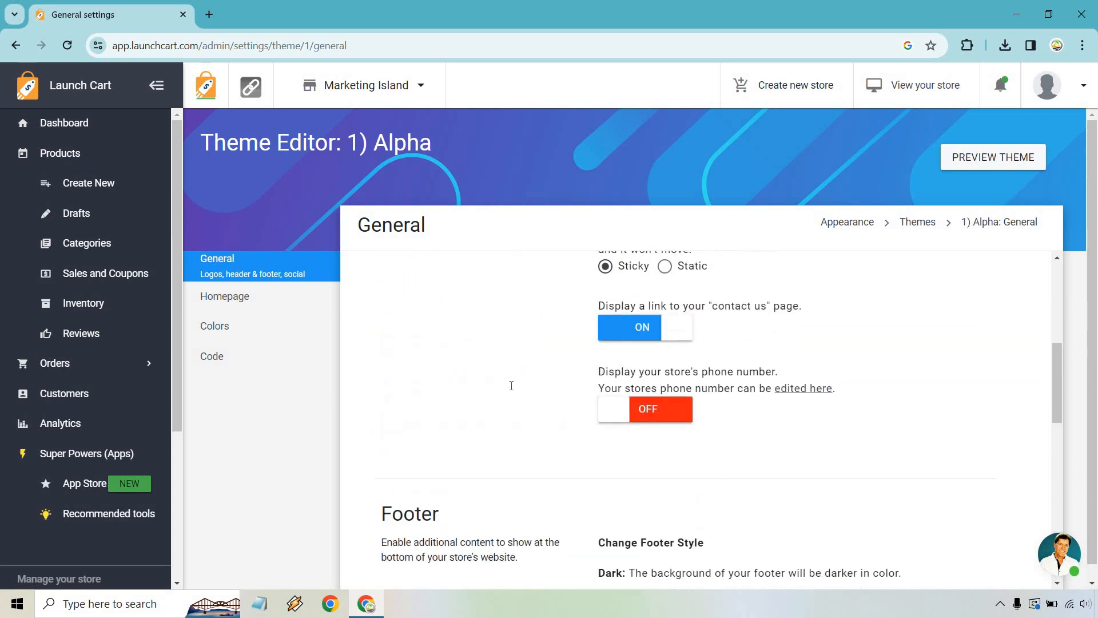
{"action": "scroll", "coordinate": [461, 338], "scroll_direction": "down", "scroll_amount": 3}
{"action": "scroll", "coordinate": [477, 338], "scroll_direction": "down", "scroll_amount": 6}
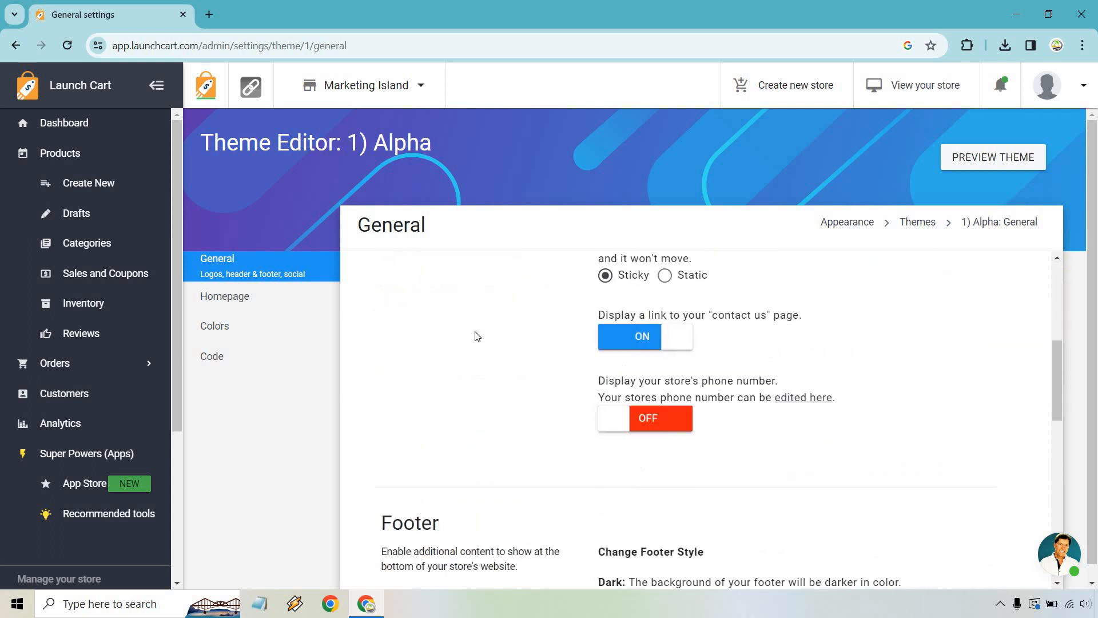
{"action": "scroll", "coordinate": [486, 332], "scroll_direction": "down", "scroll_amount": 1}
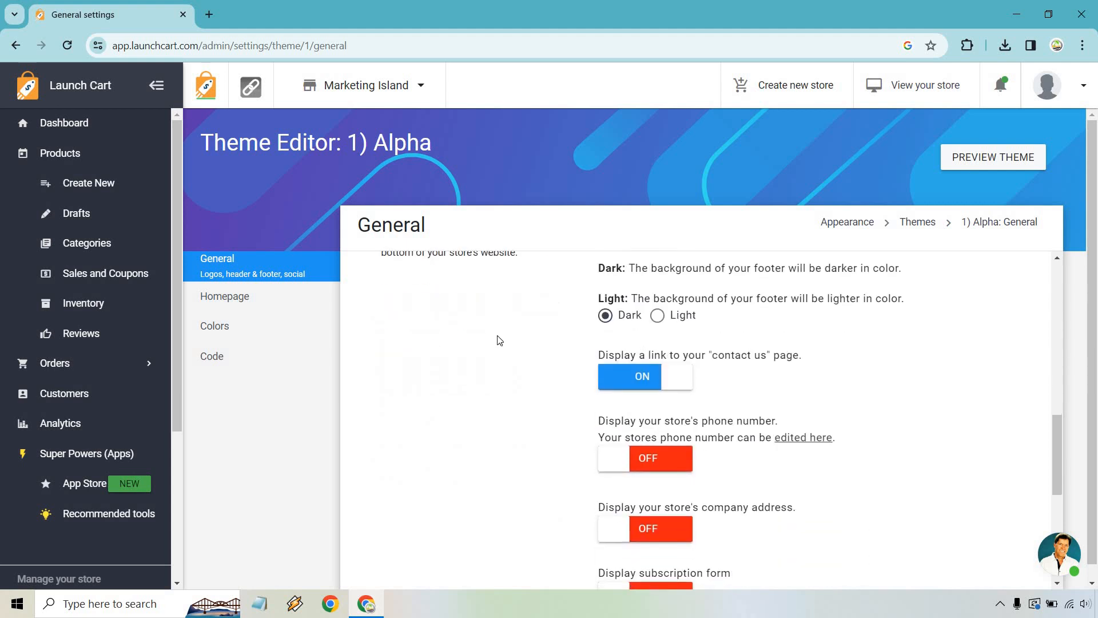
{"action": "scroll", "coordinate": [511, 358], "scroll_direction": "down", "scroll_amount": 5}
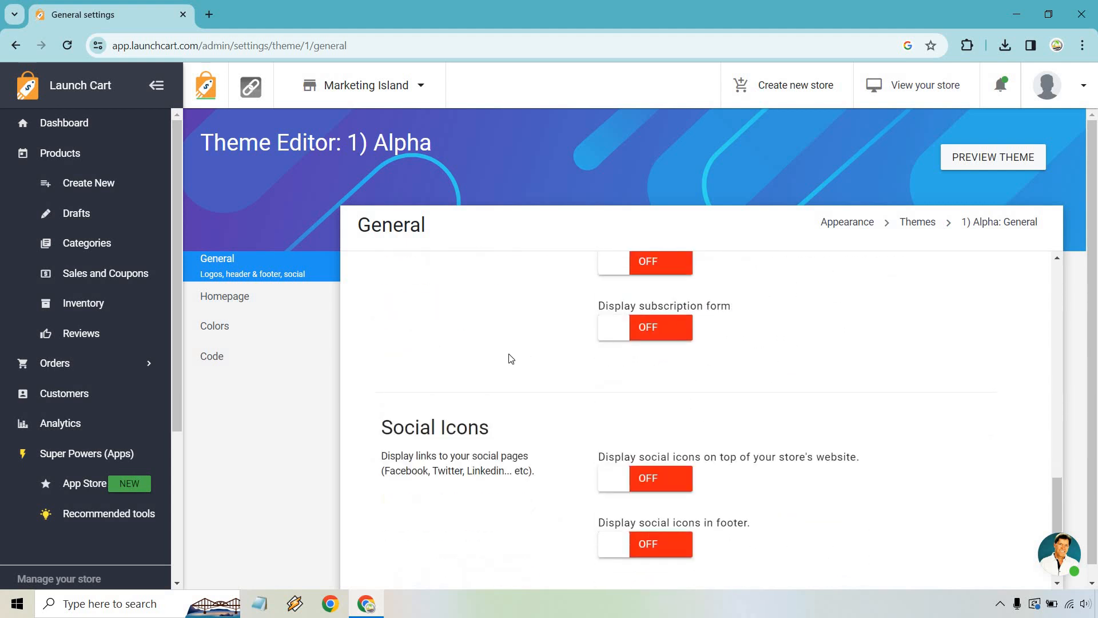
{"action": "left_click", "coordinate": [623, 400]}
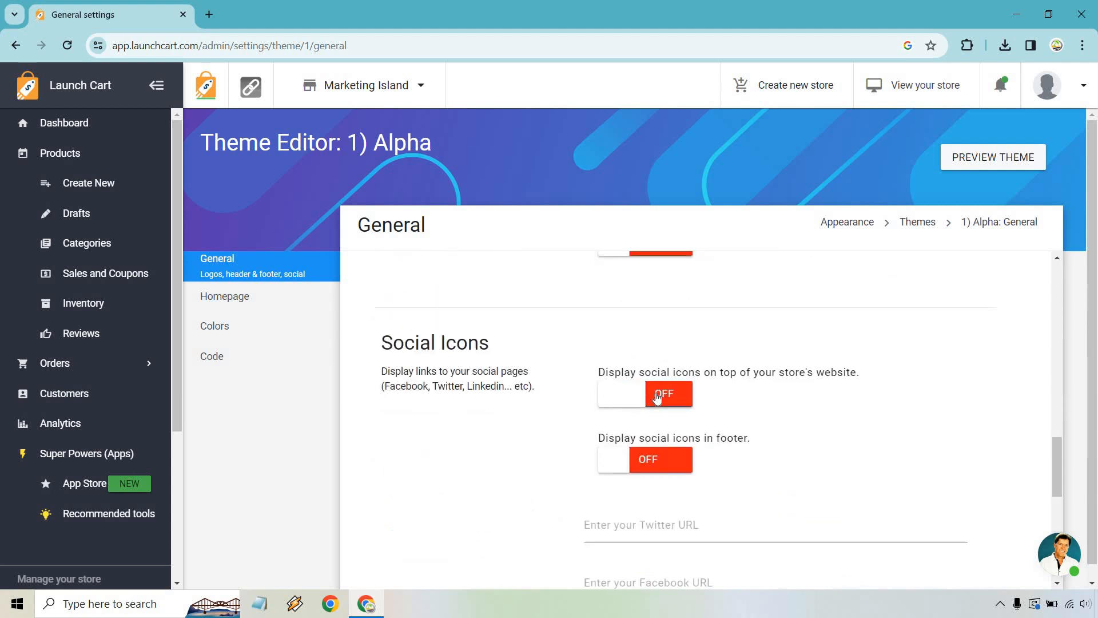
{"action": "left_click", "coordinate": [615, 403]}
Save the general theme settings, preview the store and close the preview
{"action": "left_click", "coordinate": [422, 526]}
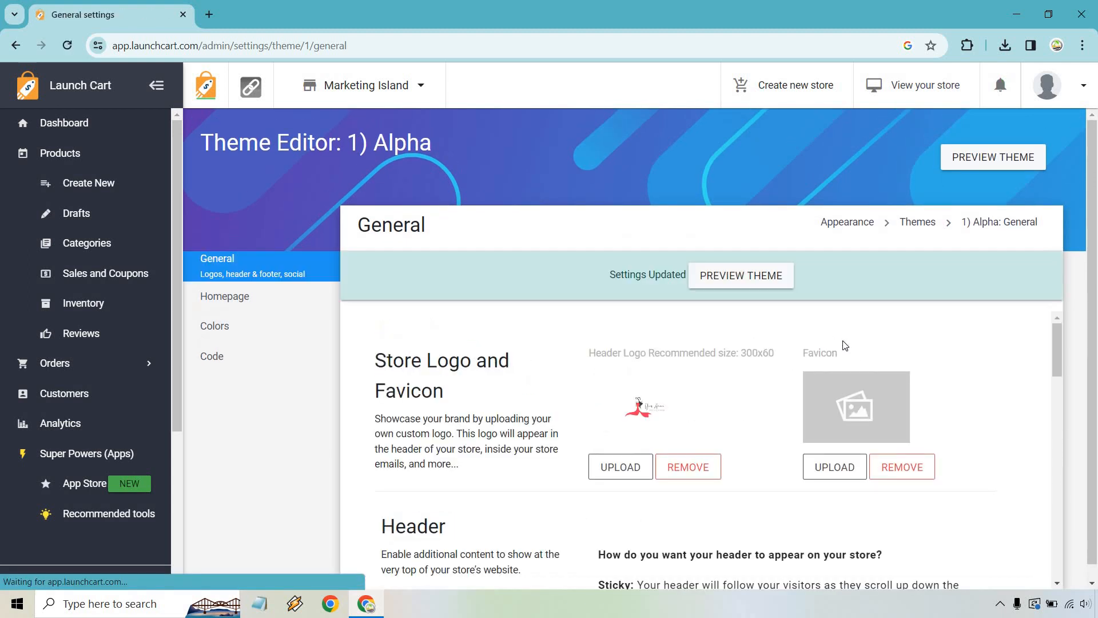
{"action": "left_click", "coordinate": [756, 277]}
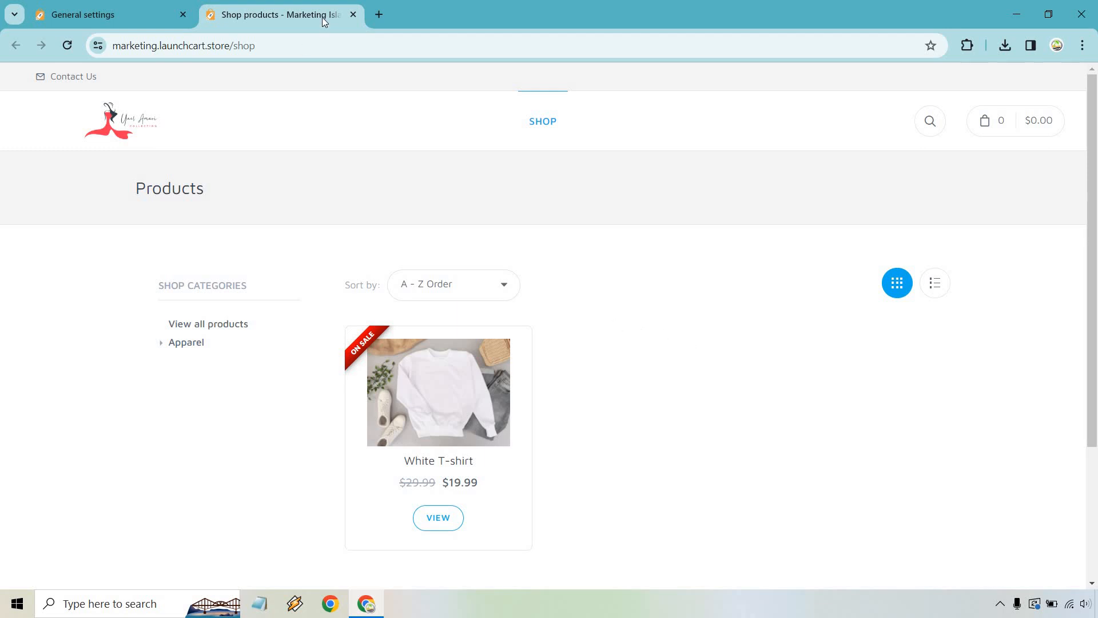
{"action": "left_click", "coordinate": [353, 14]}
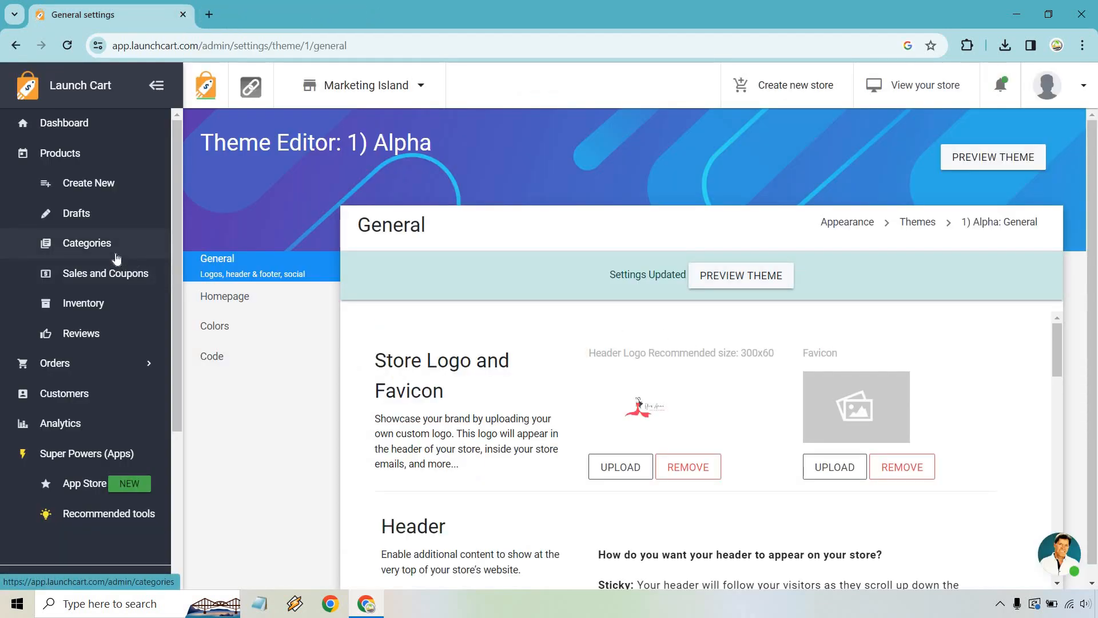
Create a new product from scratch named Pants and copy the name into its description
{"action": "left_click", "coordinate": [95, 198]}
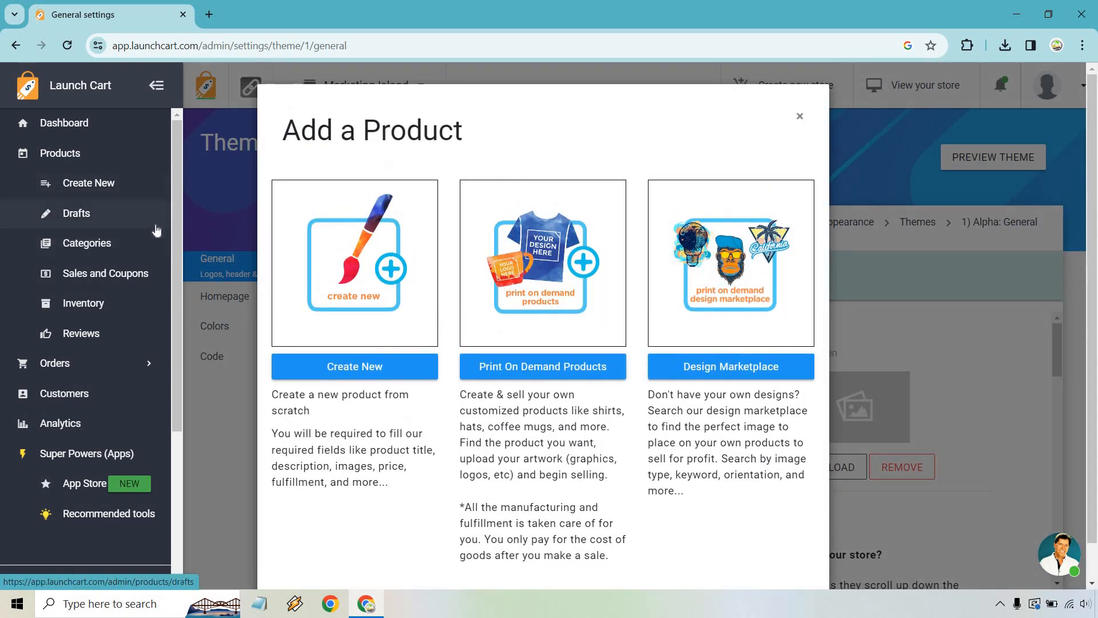
{"action": "left_click", "coordinate": [382, 367]}
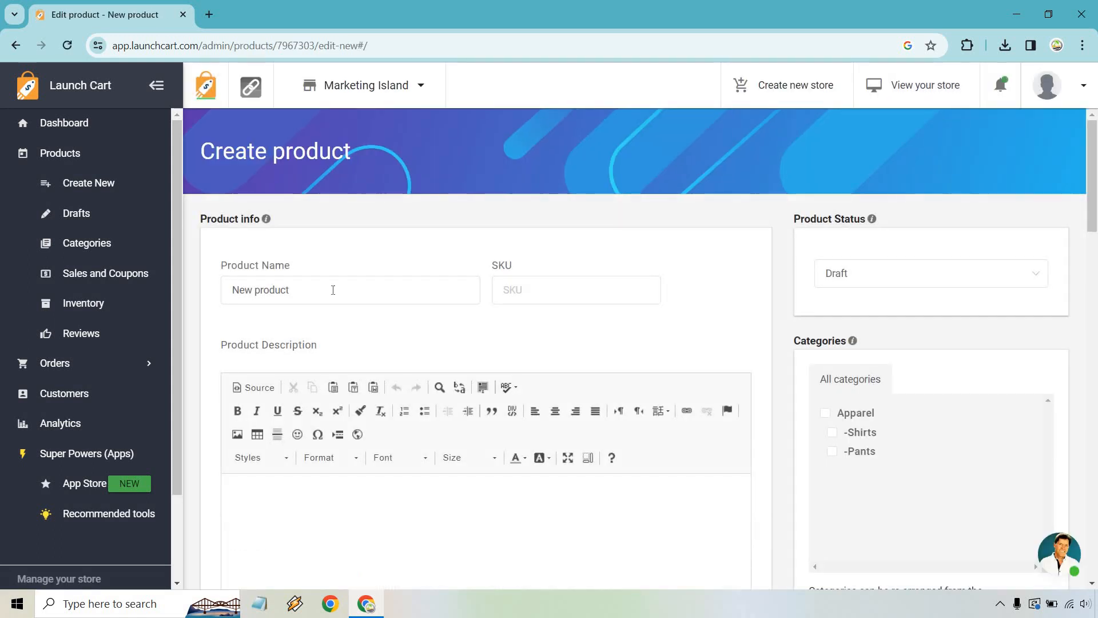
{"action": "left_click", "coordinate": [333, 289]}
{"action": "type", "text": "Pants"}
{"action": "key", "text": "ctrl+a"}
{"action": "key", "text": "ctrl+c"}
{"action": "left_click", "coordinate": [428, 533]}
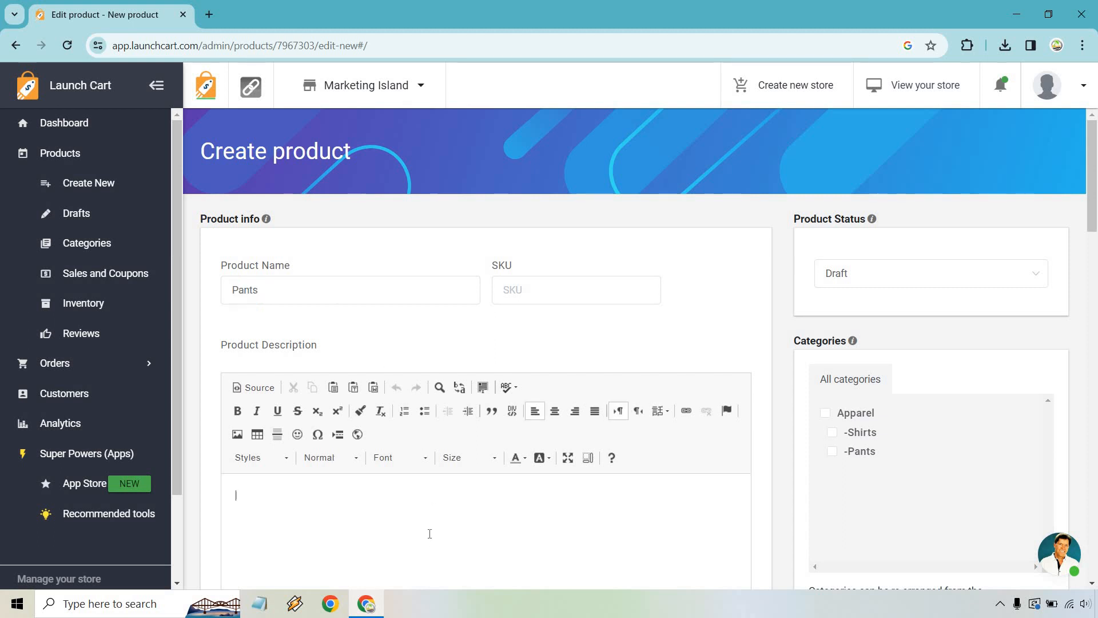
{"action": "key", "text": "ctrl+v"}
Assign the product to the Apparel and Pants categories and set its status to Active
{"action": "left_click", "coordinate": [826, 414]}
{"action": "left_click", "coordinate": [832, 451]}
{"action": "left_click", "coordinate": [902, 287]}
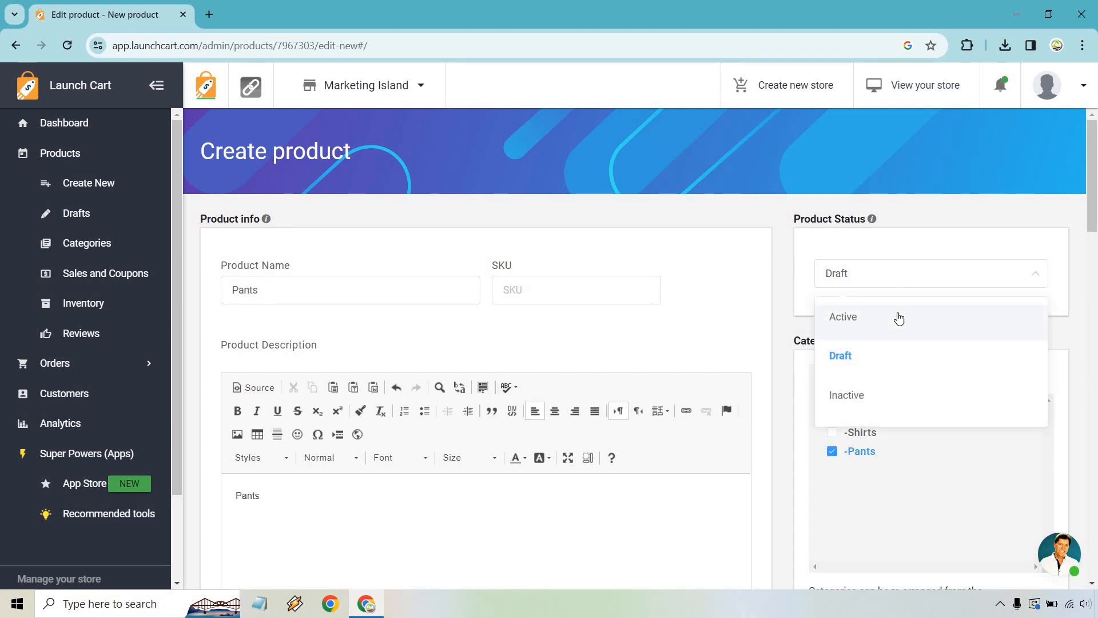
{"action": "left_click", "coordinate": [897, 315]}
Set the product's price to 99.99 and its compare at price to 199.99
{"action": "scroll", "coordinate": [662, 231], "scroll_direction": "down", "scroll_amount": 3}
{"action": "scroll", "coordinate": [661, 231], "scroll_direction": "down", "scroll_amount": 5}
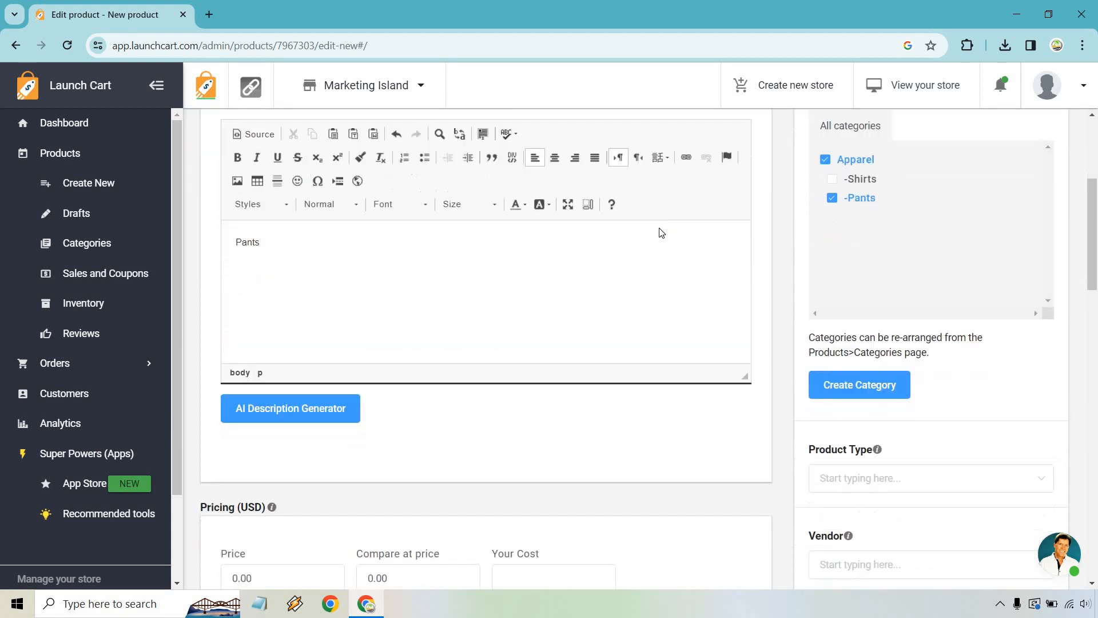
{"action": "left_click_drag", "start_coordinate": [236, 259], "coordinate": [232, 259]}
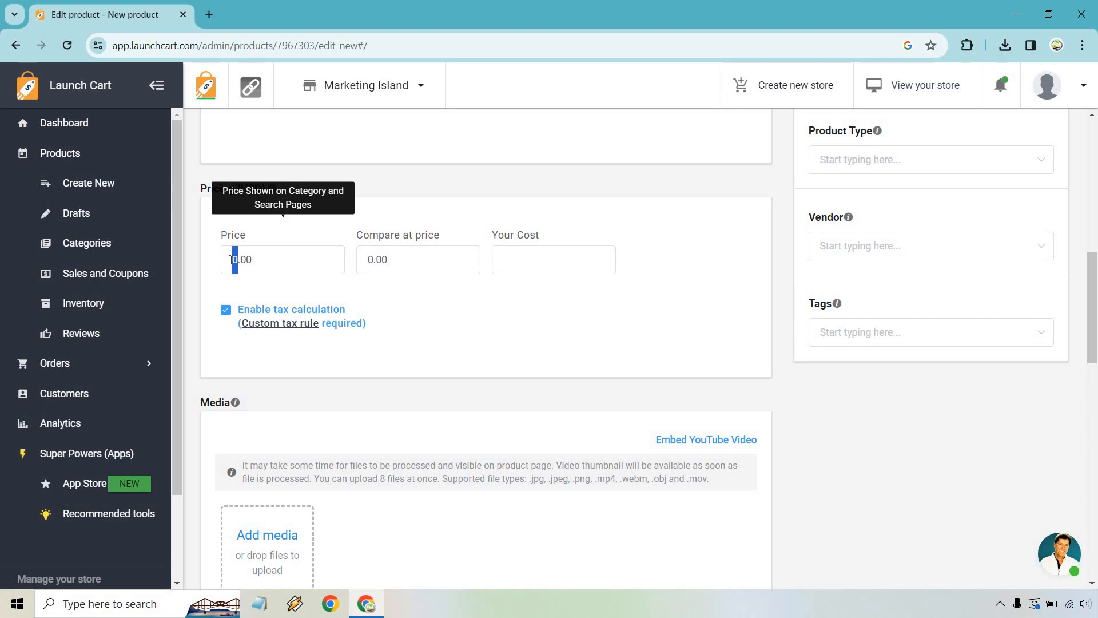
{"action": "type", "text": "99"}
{"action": "left_click_drag", "start_coordinate": [247, 259], "coordinate": [268, 259]}
{"action": "type", "text": "99"}
{"action": "left_click_drag", "start_coordinate": [389, 259], "coordinate": [343, 265]}
{"action": "type", "text": "19"}
{"action": "left_click", "coordinate": [226, 310]}
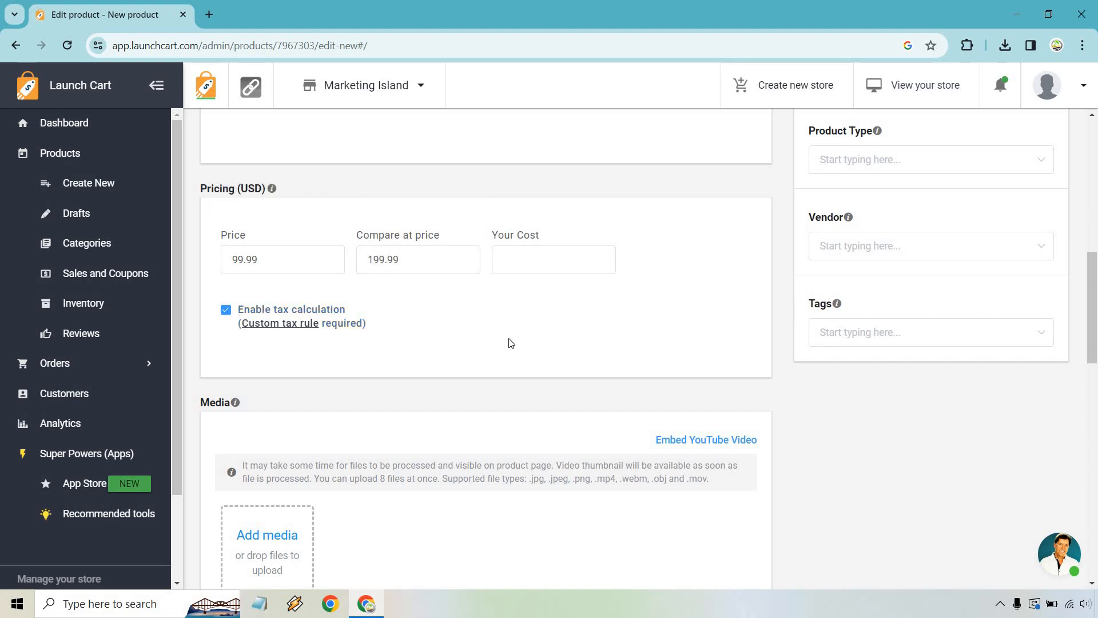
Add the jeans photo to the product's media and track its inventory with a quantity of 25
{"action": "scroll", "coordinate": [484, 332], "scroll_direction": "down", "scroll_amount": 3}
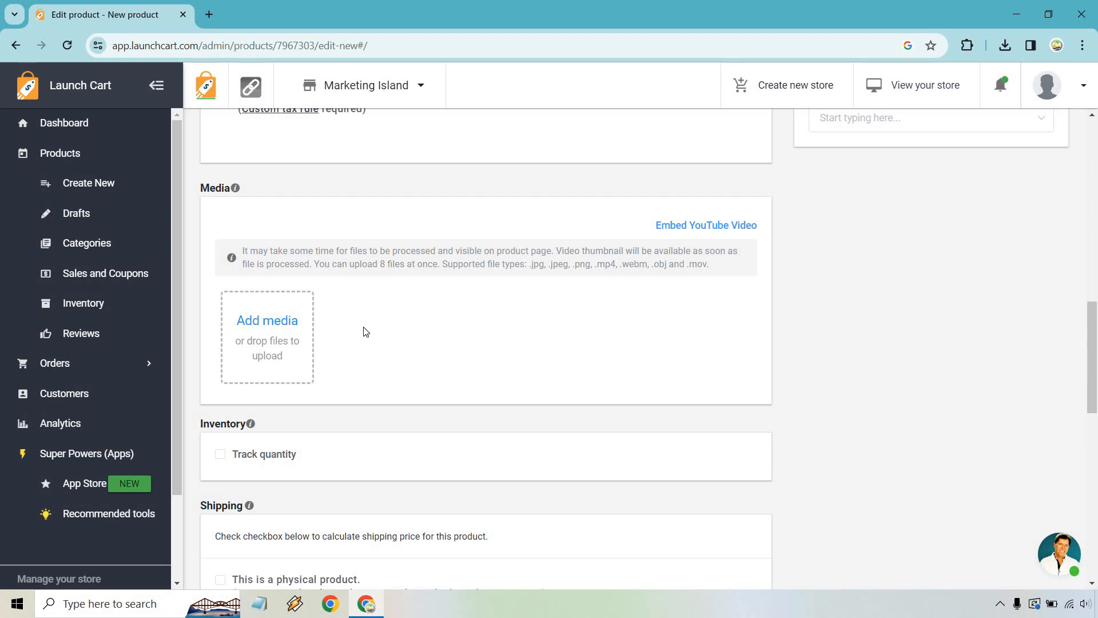
{"action": "left_click", "coordinate": [292, 321]}
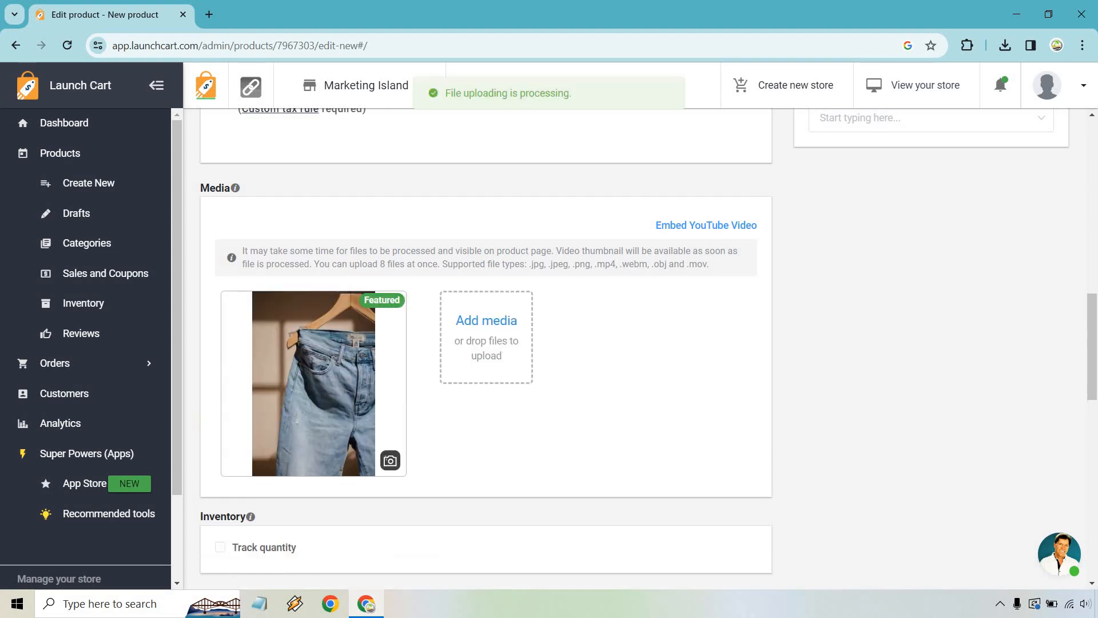
{"action": "scroll", "coordinate": [924, 306], "scroll_direction": "down", "scroll_amount": 3}
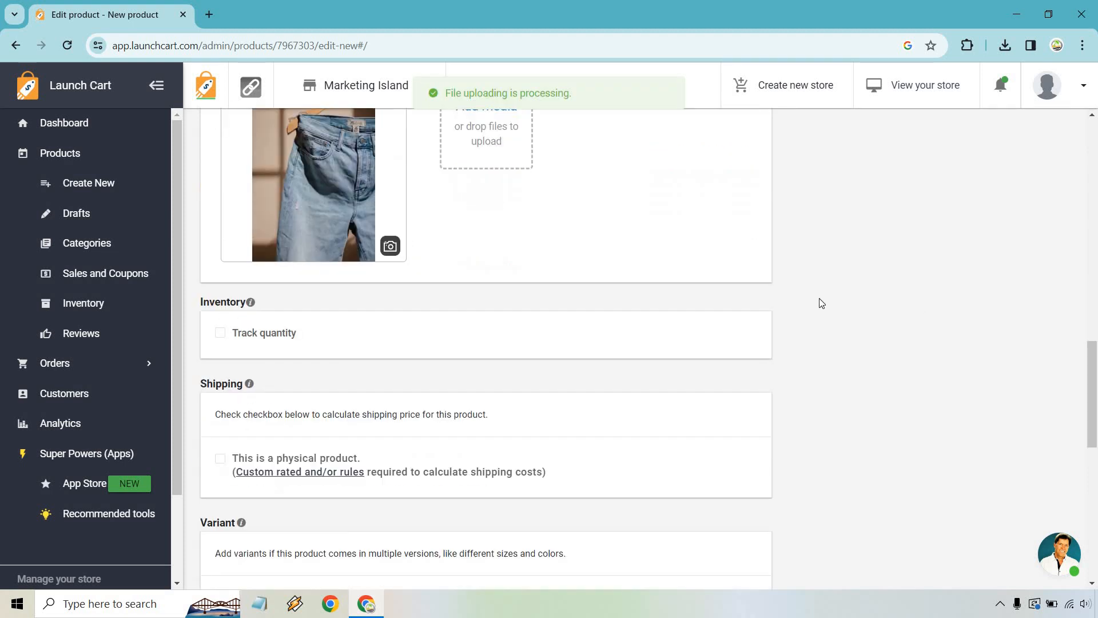
{"action": "left_click", "coordinate": [219, 335]}
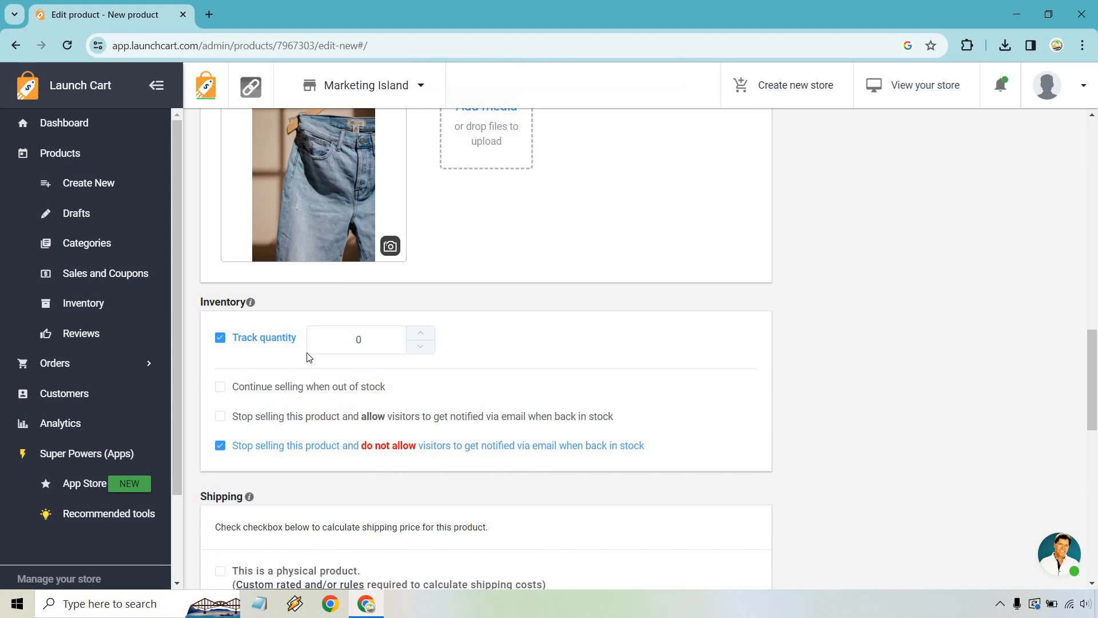
{"action": "double_click", "coordinate": [358, 341]}
{"action": "type", "text": "25"}
Mark the item as a physical product and set its shipping weight to 2 pounds
{"action": "scroll", "coordinate": [907, 272], "scroll_direction": "down", "scroll_amount": 4}
{"action": "left_click", "coordinate": [220, 357]}
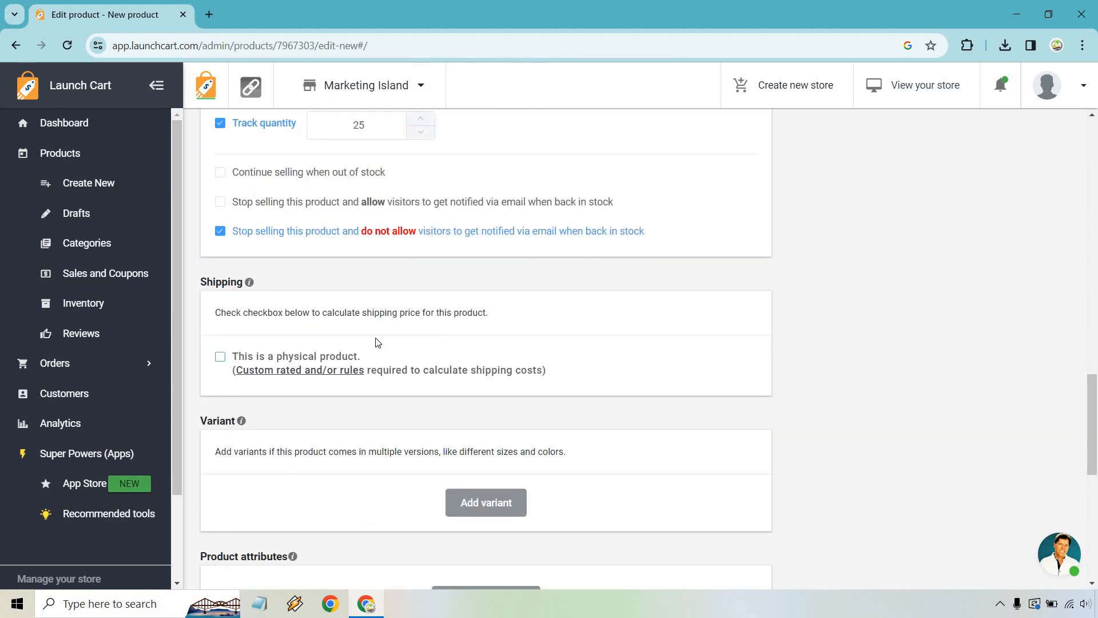
{"action": "scroll", "coordinate": [291, 343], "scroll_direction": "down", "scroll_amount": 1}
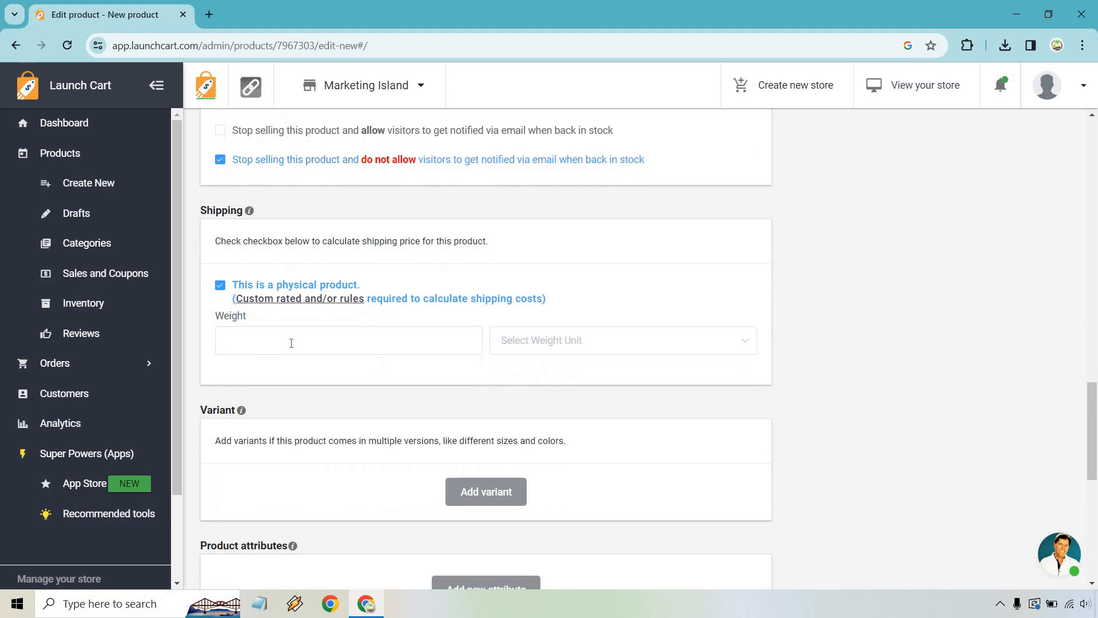
{"action": "type", "text": "2"}
{"action": "left_click", "coordinate": [582, 345]}
{"action": "left_click", "coordinate": [534, 461]}
Add a variant option named Size with the values S, MED and Large
{"action": "scroll", "coordinate": [895, 349], "scroll_direction": "down", "scroll_amount": 3}
{"action": "left_click", "coordinate": [456, 277]}
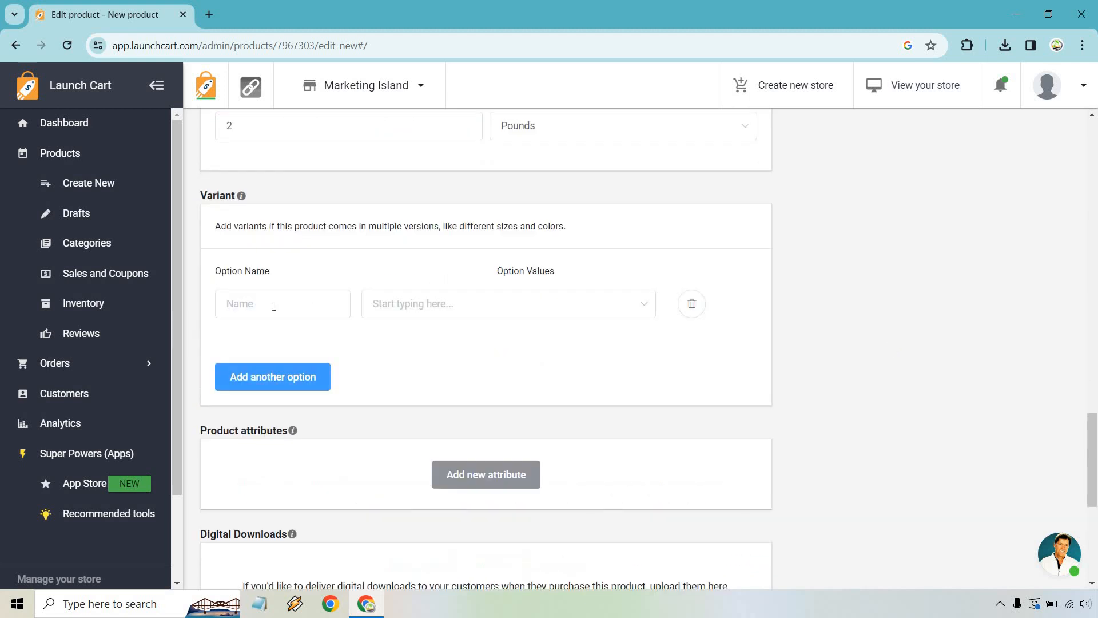
{"action": "type", "text": "Size"}
{"action": "left_click", "coordinate": [407, 306]}
{"action": "type", "text": "SM"}
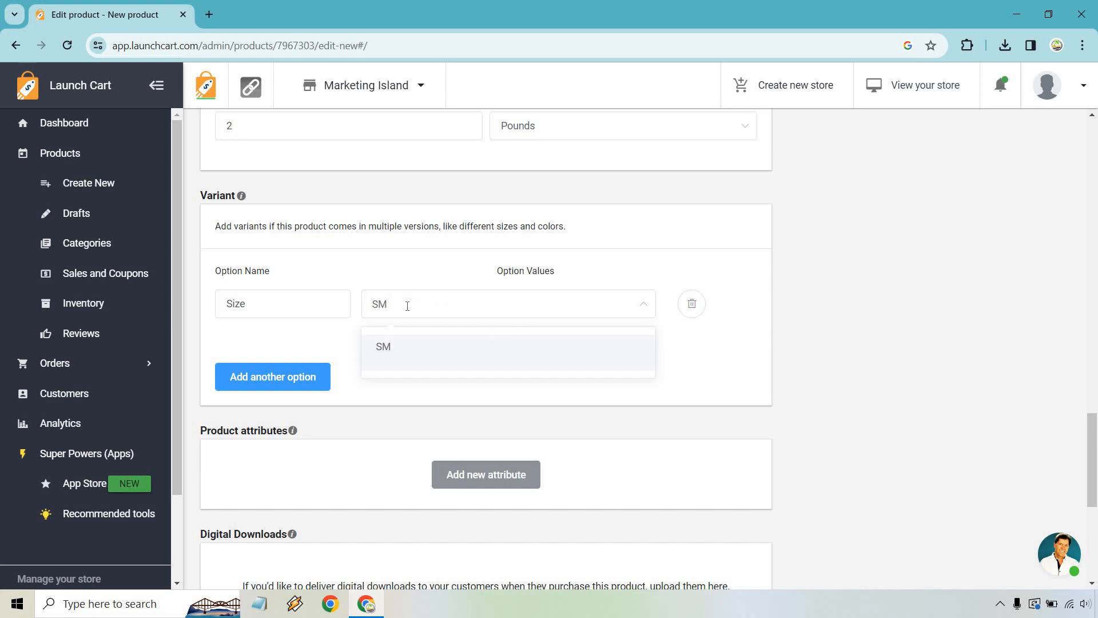
{"action": "key", "text": "BackSpace"}
{"action": "key", "text": "Return"}
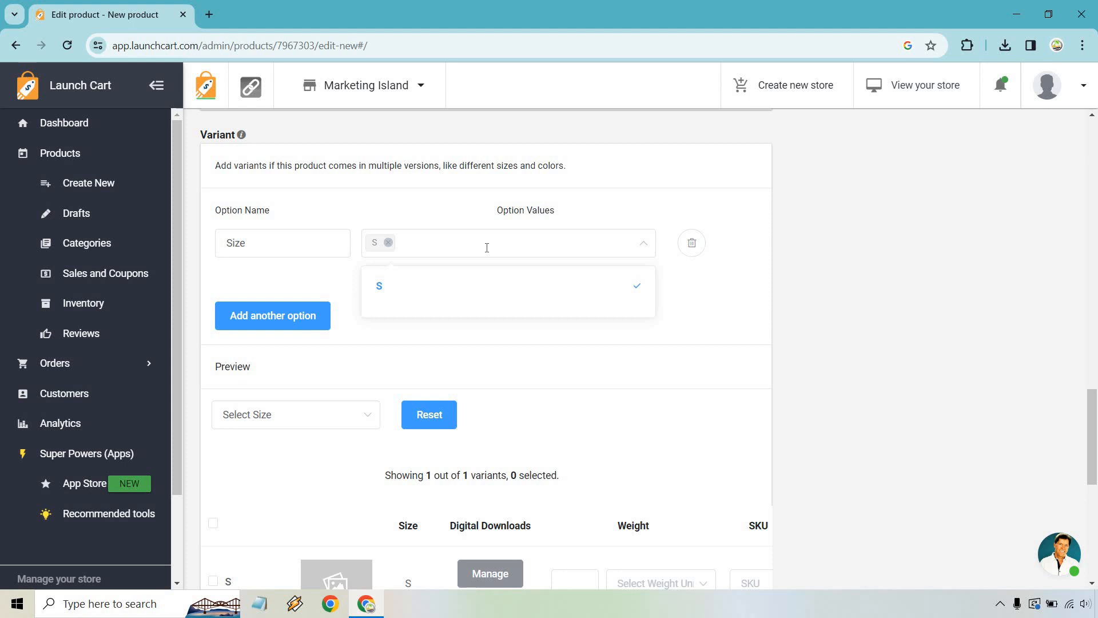
{"action": "type", "text": "MED"}
{"action": "key", "text": "Return"}
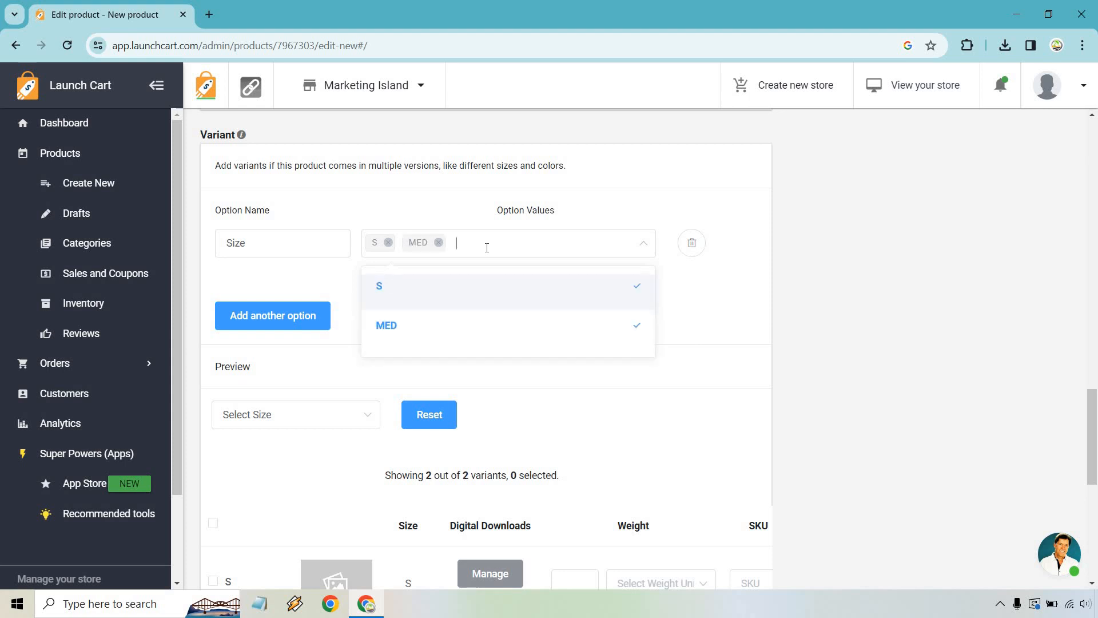
{"action": "type", "text": "Large"}
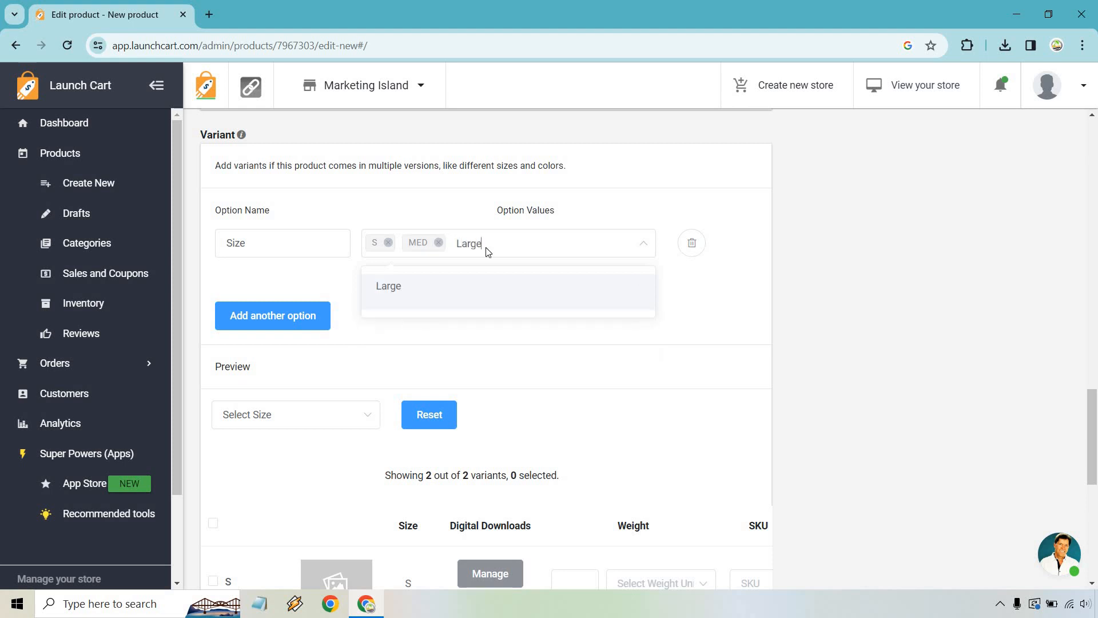
{"action": "key", "text": "Return"}
{"action": "left_click", "coordinate": [920, 247]}
Add XX-Large as another value of the product's Size option
{"action": "scroll", "coordinate": [921, 245], "scroll_direction": "down", "scroll_amount": 6}
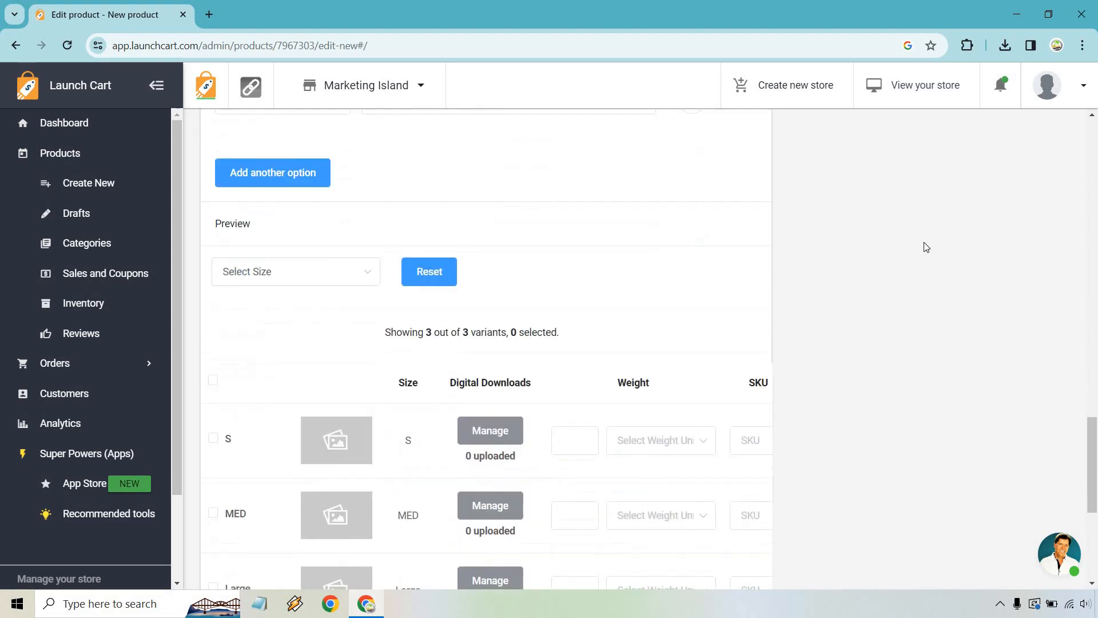
{"action": "left_click_drag", "start_coordinate": [452, 421], "coordinate": [751, 421]}
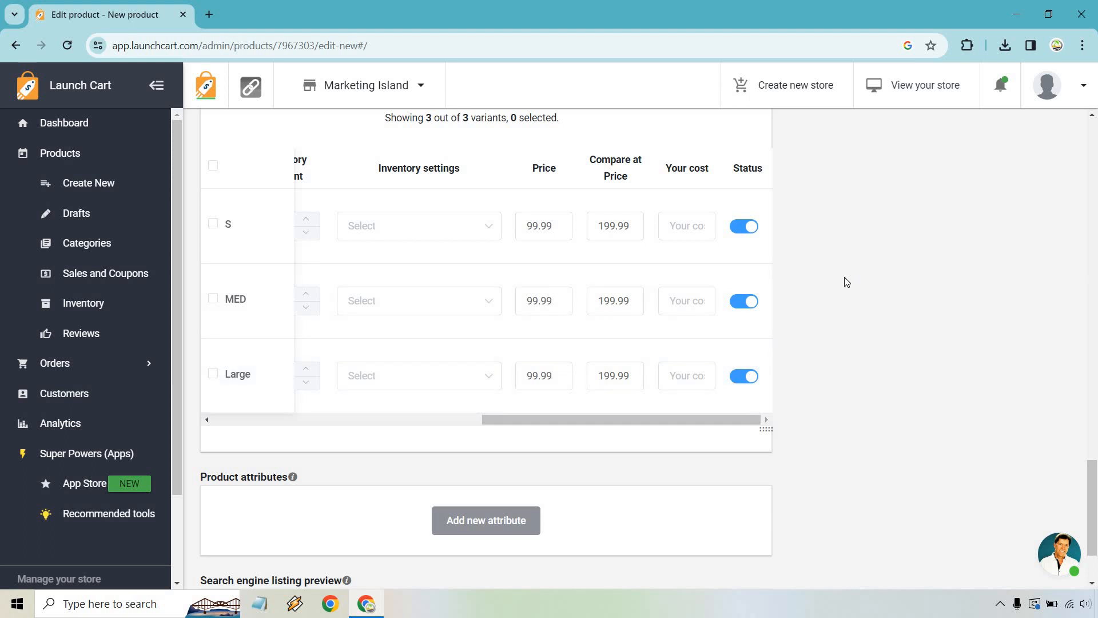
{"action": "scroll", "coordinate": [851, 320], "scroll_direction": "up", "scroll_amount": 8}
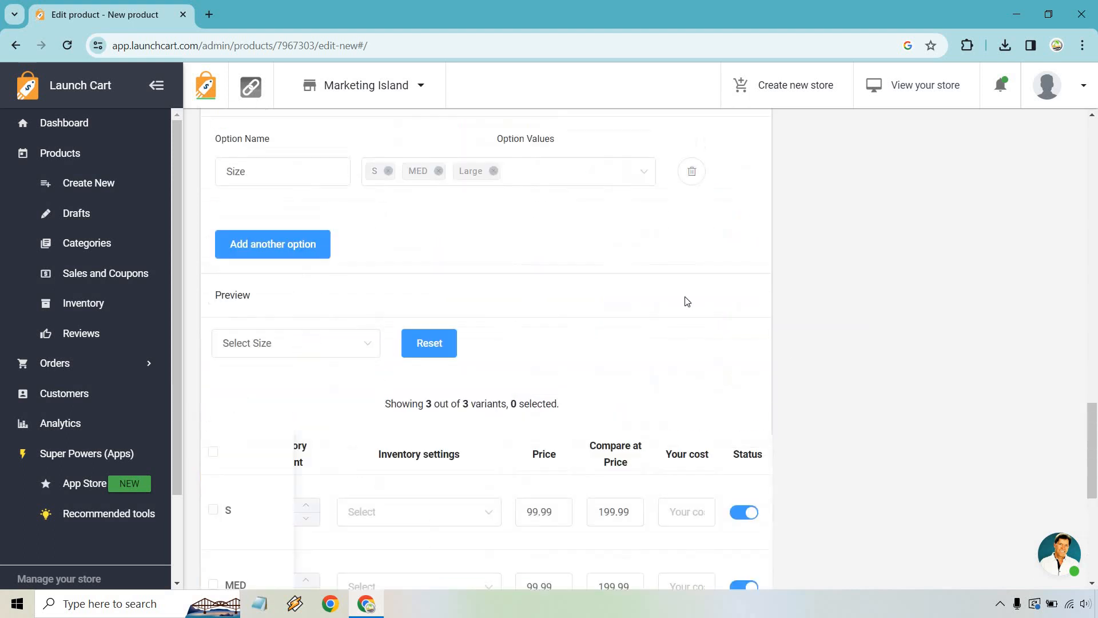
{"action": "left_click", "coordinate": [563, 316]}
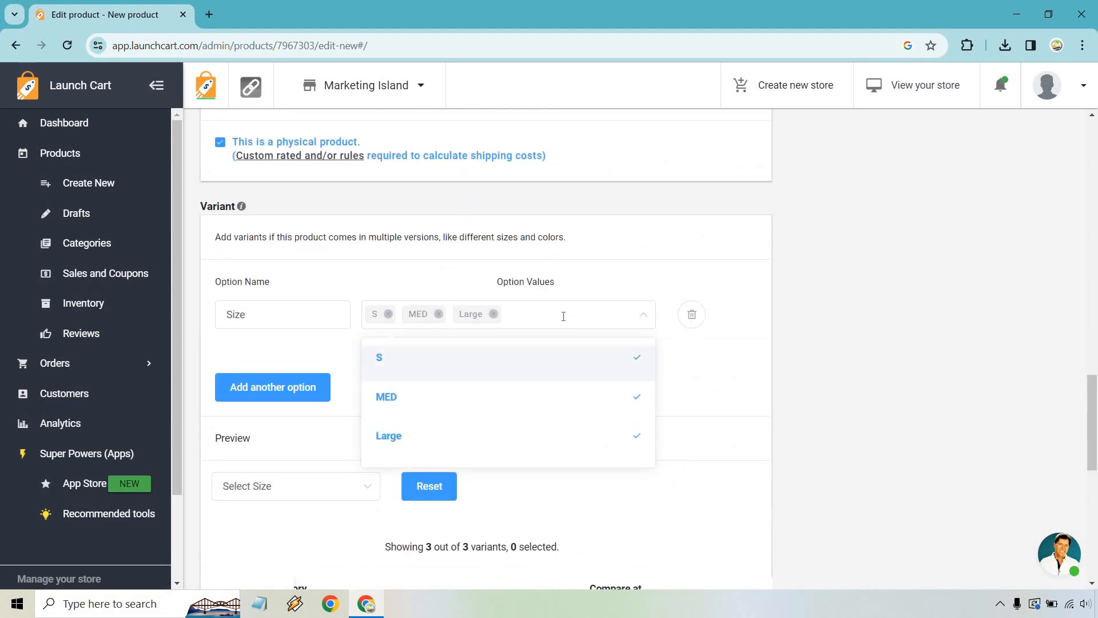
{"action": "type", "text": "XX-L"}
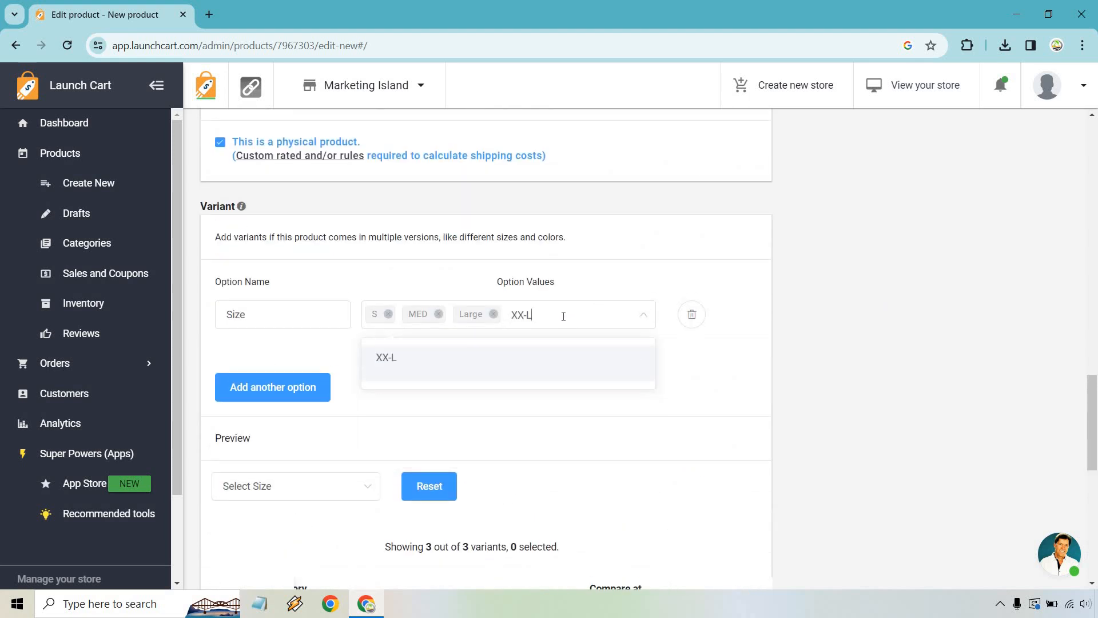
{"action": "type", "text": "arge"}
{"action": "key", "text": "Return"}
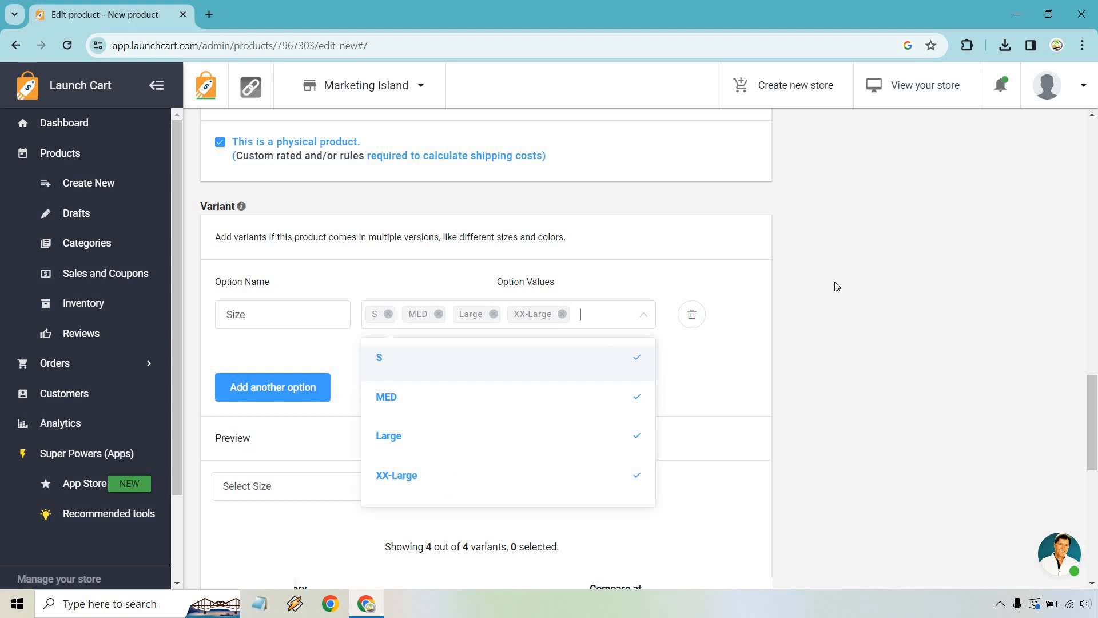
Set the XX-Large variant's price to 119.99 and its compare at price to 219.99, and save the product
{"action": "scroll", "coordinate": [837, 285], "scroll_direction": "down", "scroll_amount": 5}
{"action": "scroll", "coordinate": [515, 458], "scroll_direction": "down", "scroll_amount": 3}
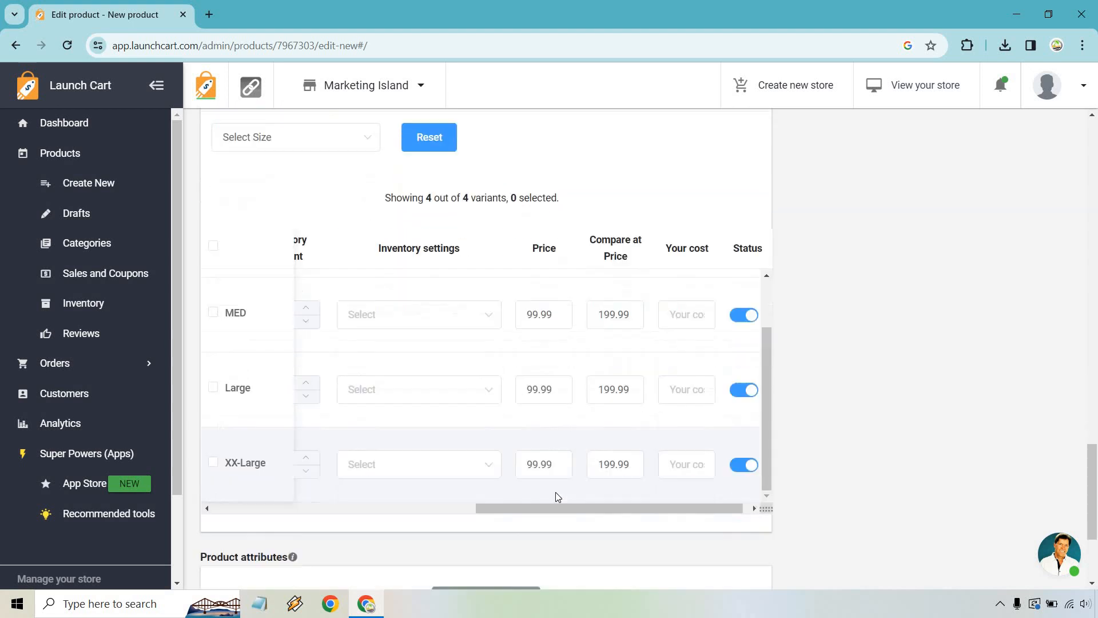
{"action": "left_click_drag", "start_coordinate": [536, 456], "coordinate": [522, 455]}
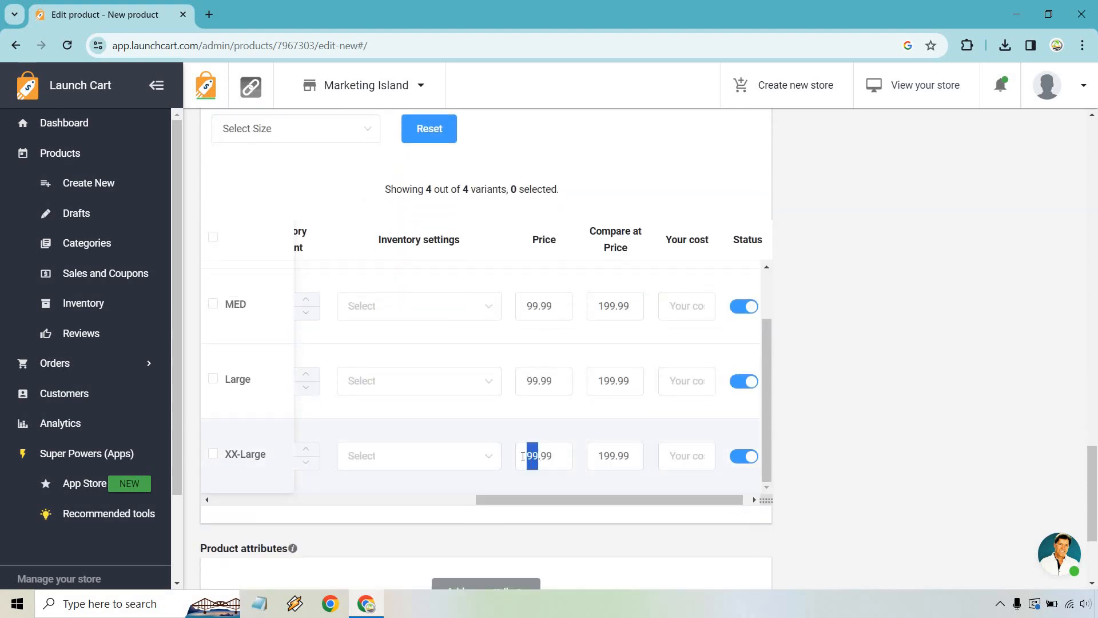
{"action": "type", "text": "119"}
{"action": "left_click_drag", "start_coordinate": [598, 453], "coordinate": [612, 456]}
{"action": "type", "text": "219"}
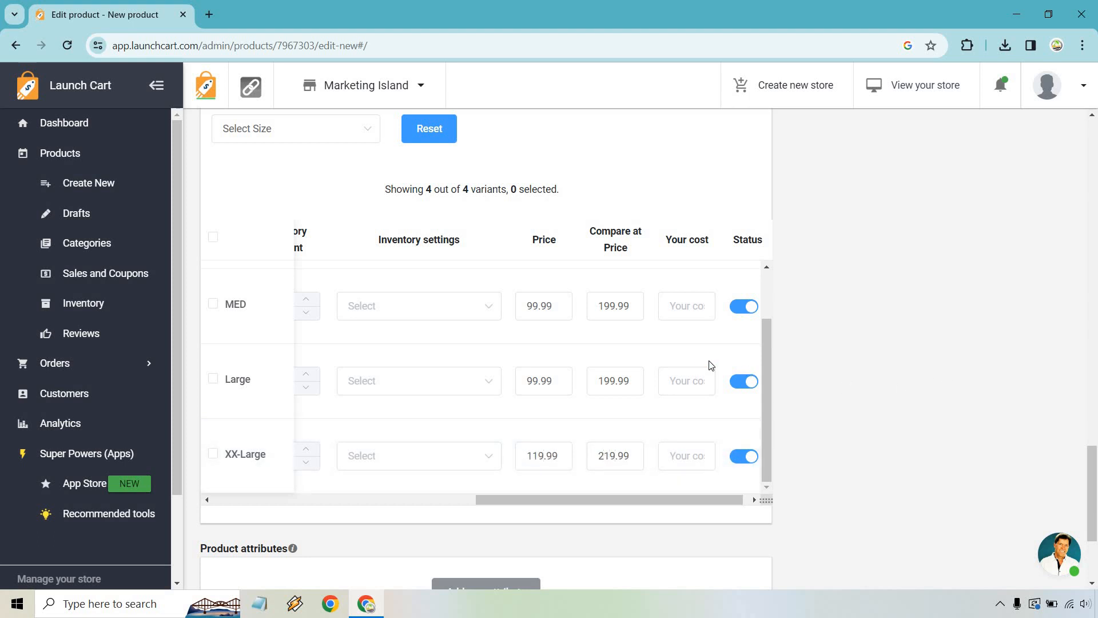
{"action": "scroll", "coordinate": [997, 250], "scroll_direction": "down", "scroll_amount": 3}
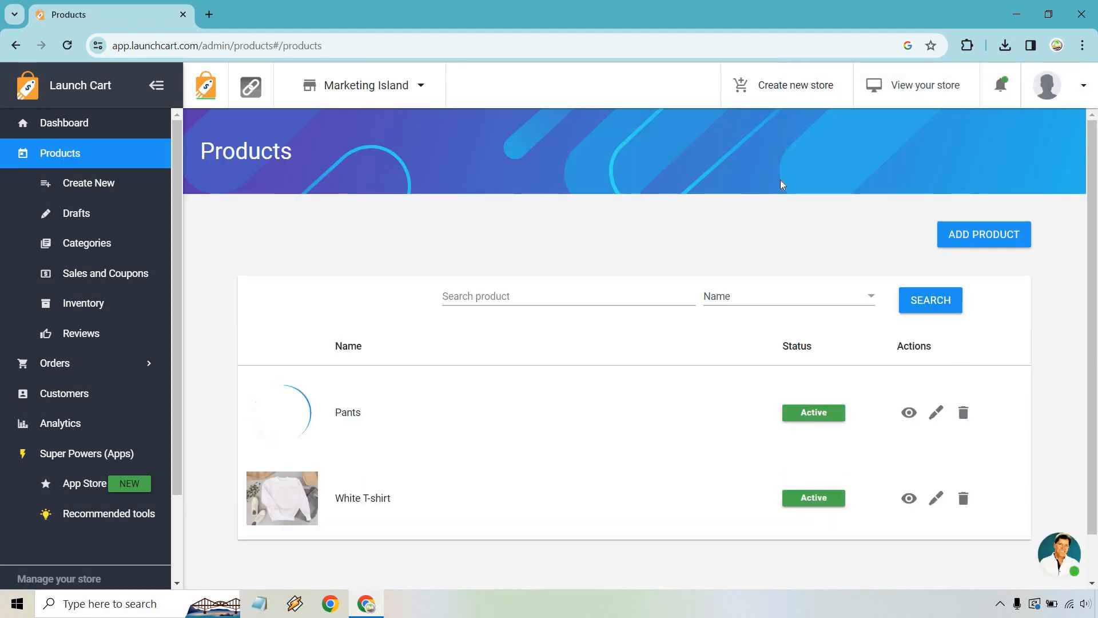
View the live storefront, check the Pants product page, and return to the store admin
{"action": "left_click", "coordinate": [921, 85]}
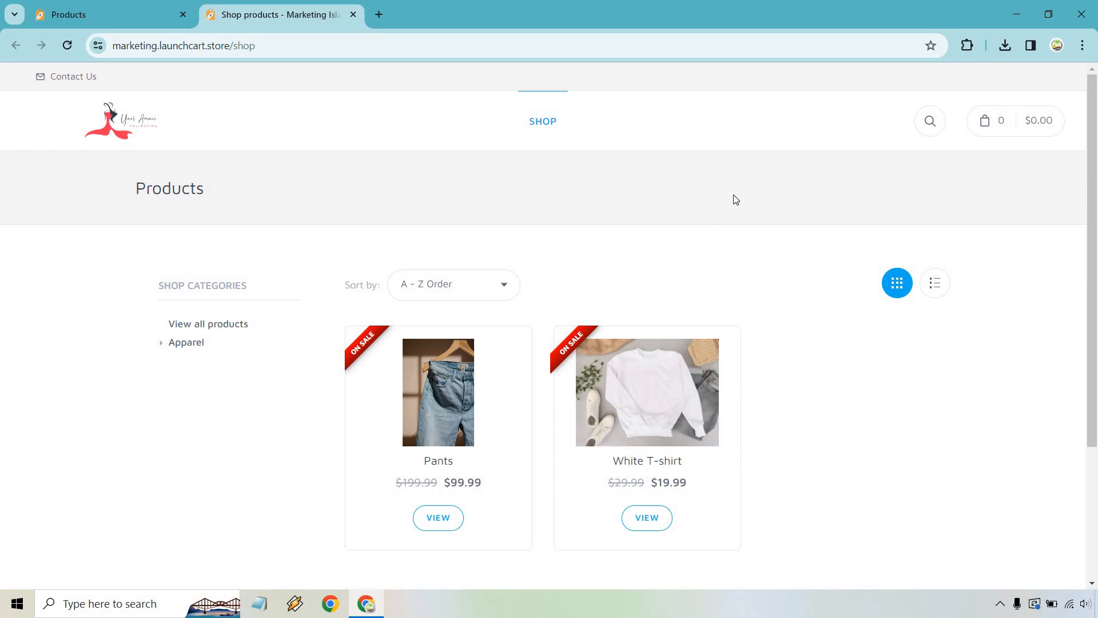
{"action": "left_click", "coordinate": [440, 411]}
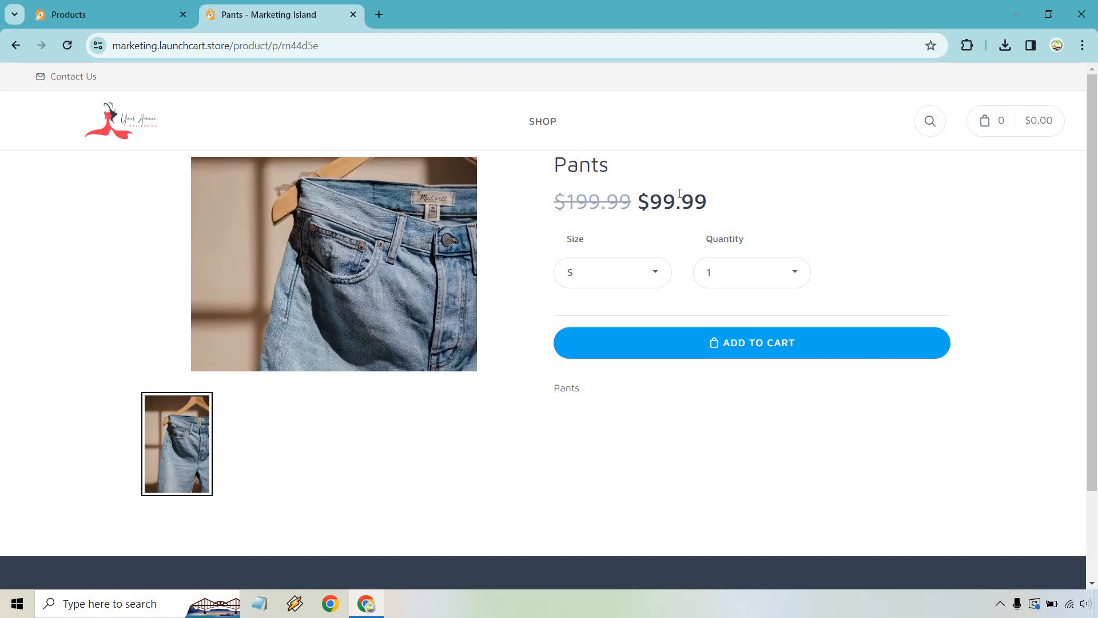
{"action": "left_click", "coordinate": [353, 14]}
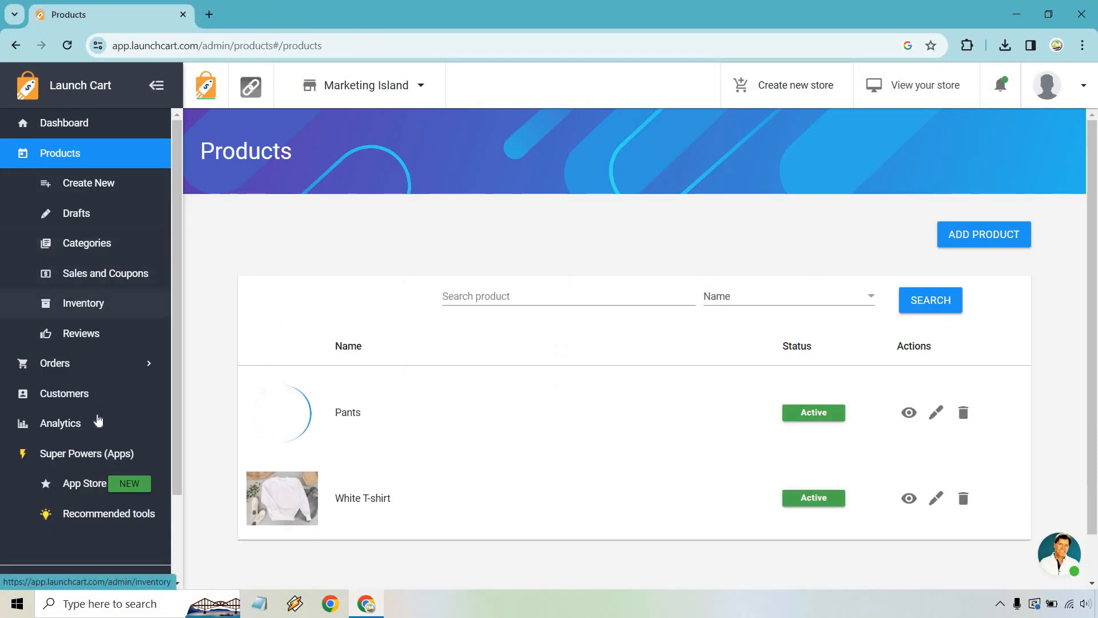
Open the Automatic Upsells super power for managing its upsell flows
{"action": "left_click", "coordinate": [88, 454]}
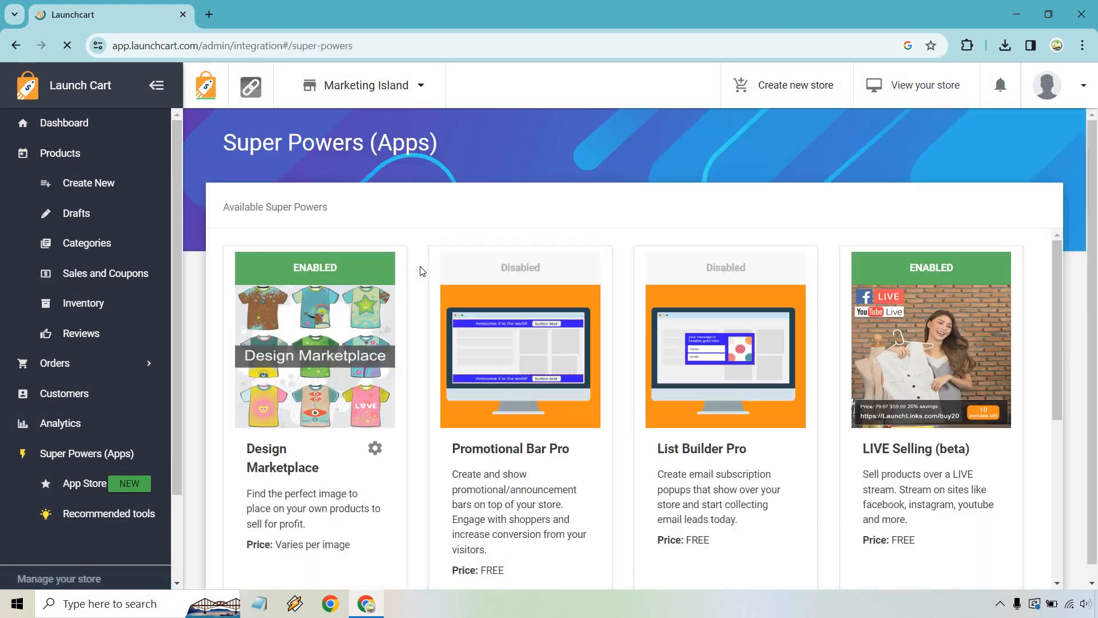
{"action": "scroll", "coordinate": [420, 271], "scroll_direction": "down", "scroll_amount": 5}
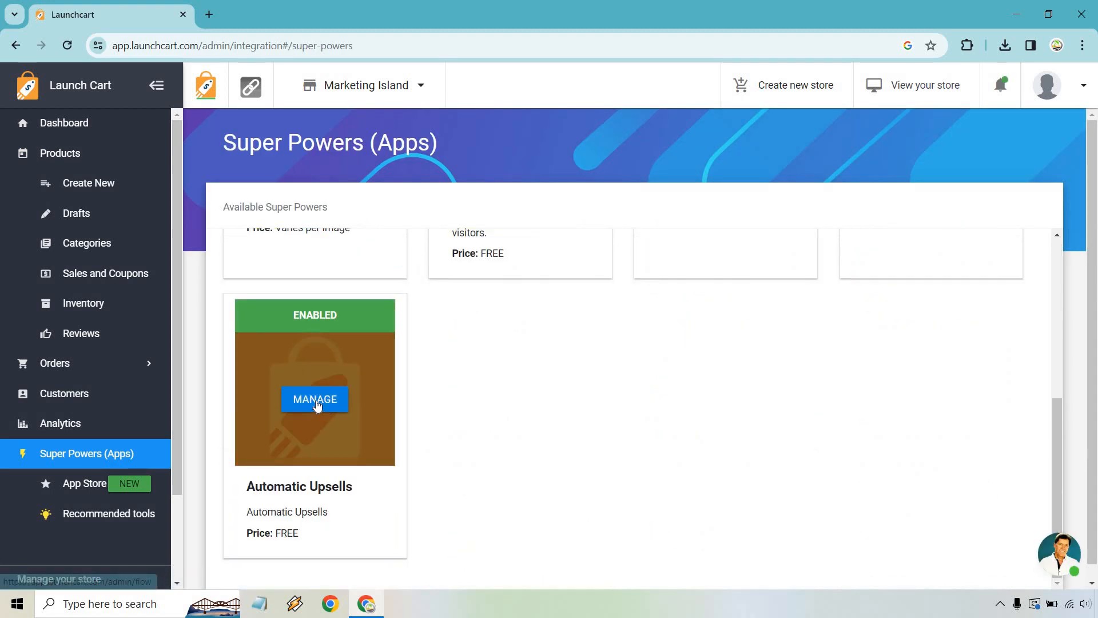
{"action": "left_click", "coordinate": [316, 400]}
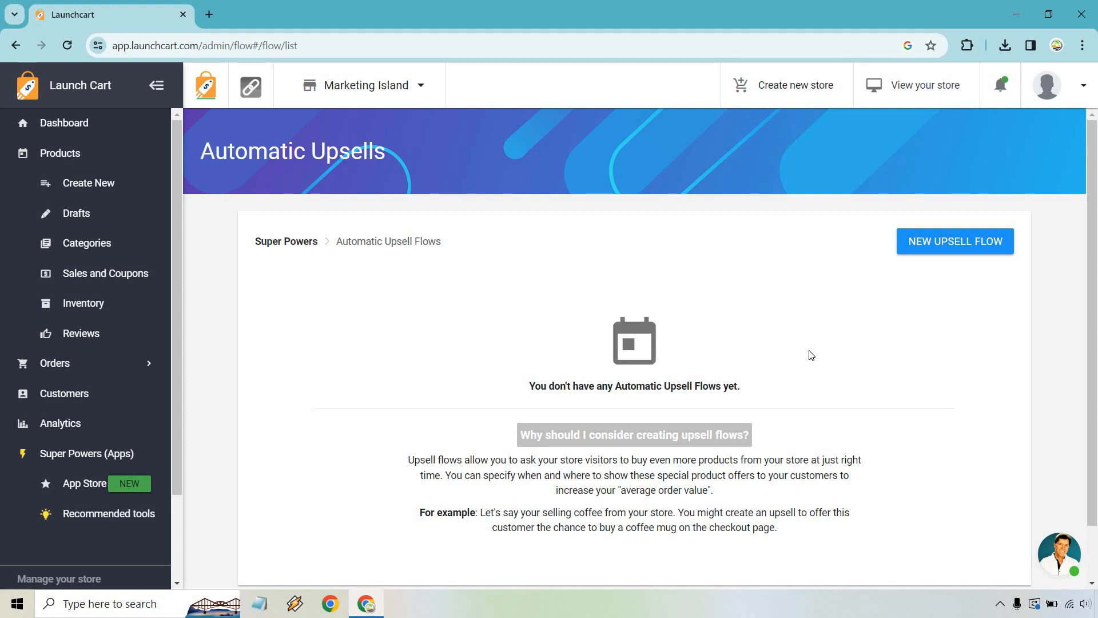
Start a new upsell flow named Clothing Flow with Product as the trigger type
{"action": "left_click", "coordinate": [991, 243]}
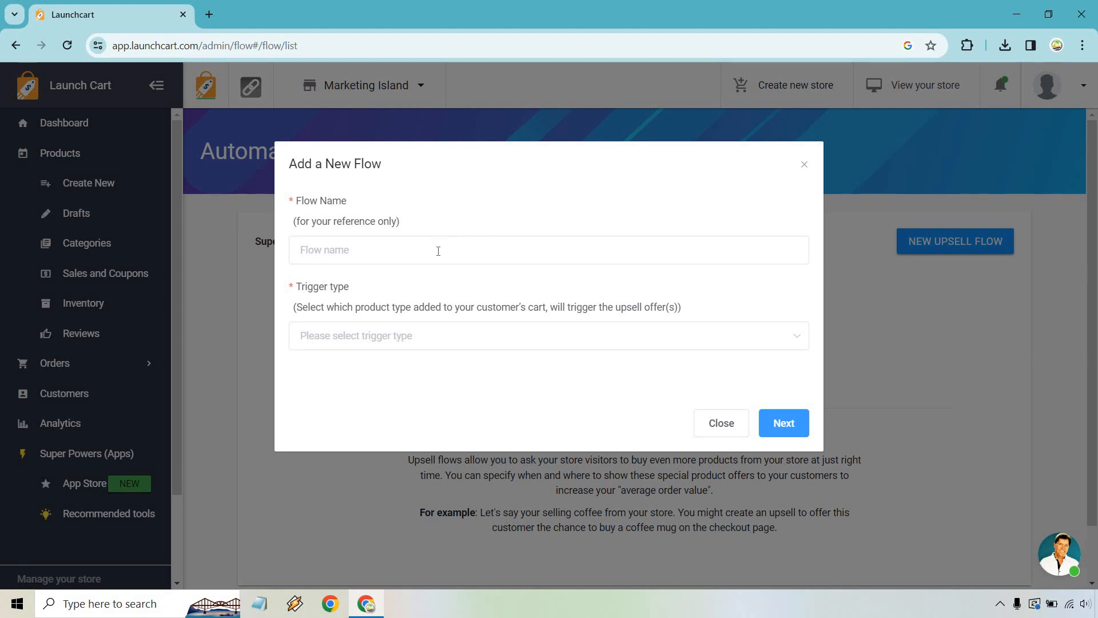
{"action": "type", "text": "Clothing Flow"}
{"action": "left_click", "coordinate": [447, 339]}
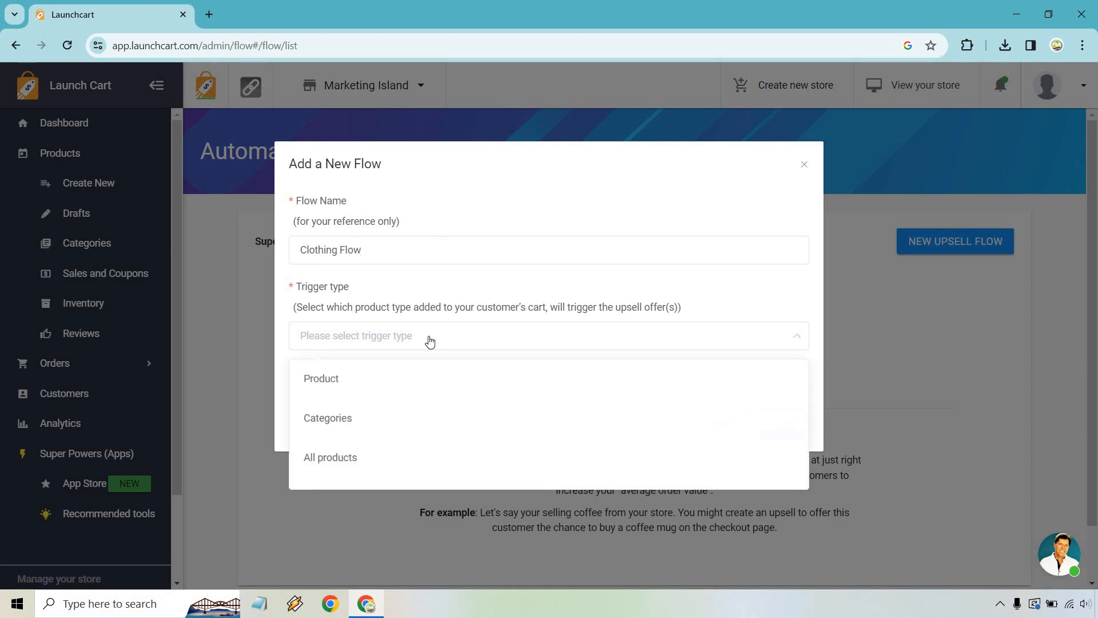
{"action": "left_click", "coordinate": [394, 376]}
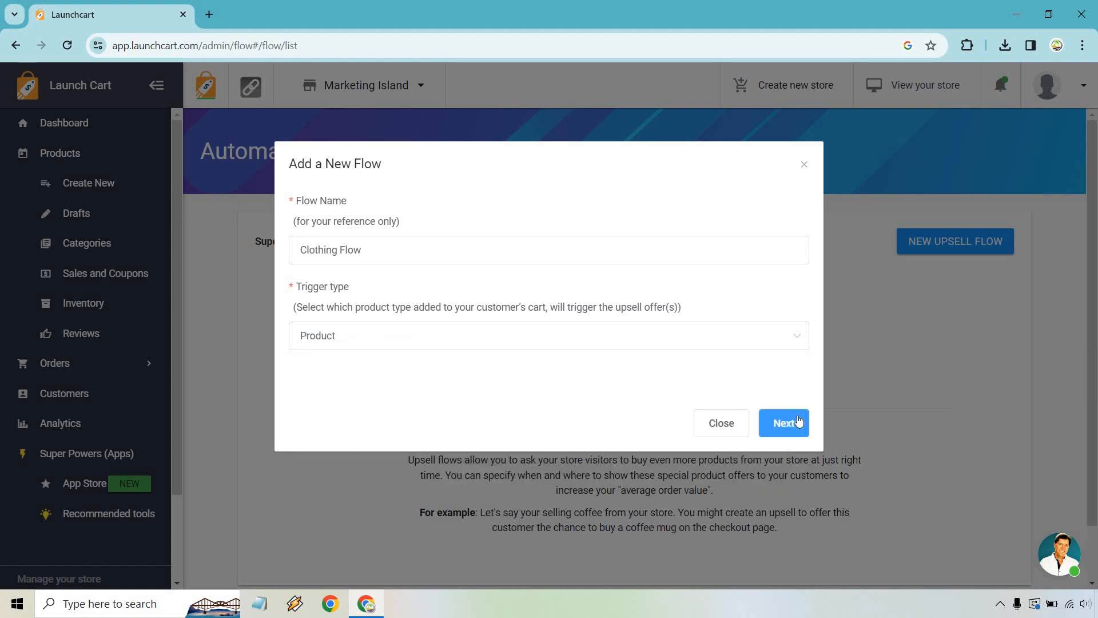
{"action": "left_click", "coordinate": [784, 424]}
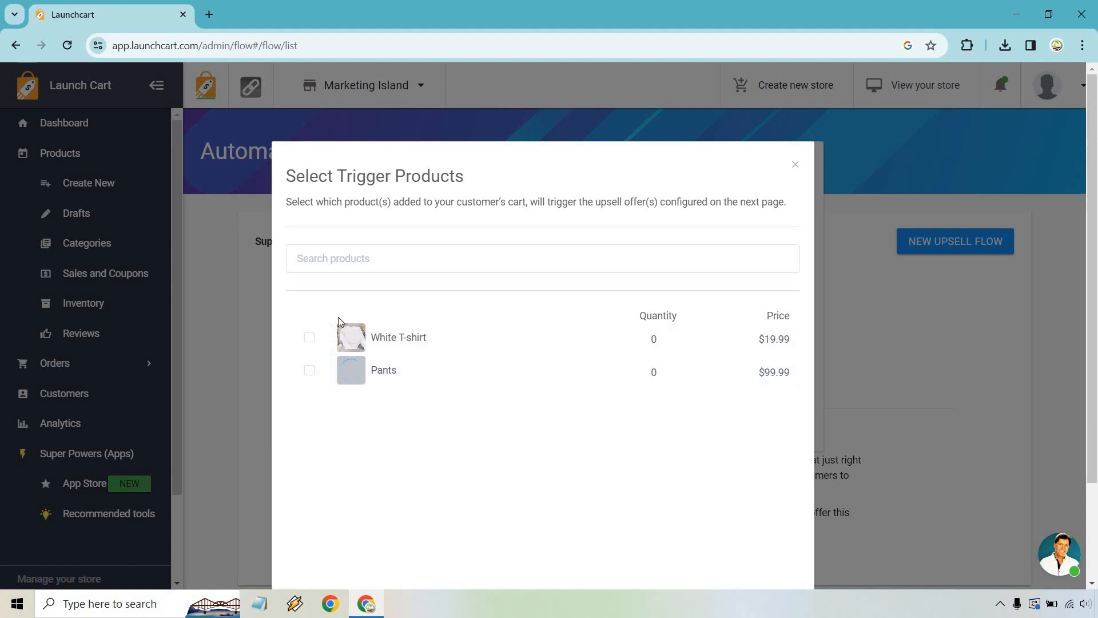
Choose White T-shirt as the product that triggers the upsell flow and save the selection
{"action": "left_click", "coordinate": [309, 338]}
{"action": "scroll", "coordinate": [642, 431], "scroll_direction": "down", "scroll_amount": 2}
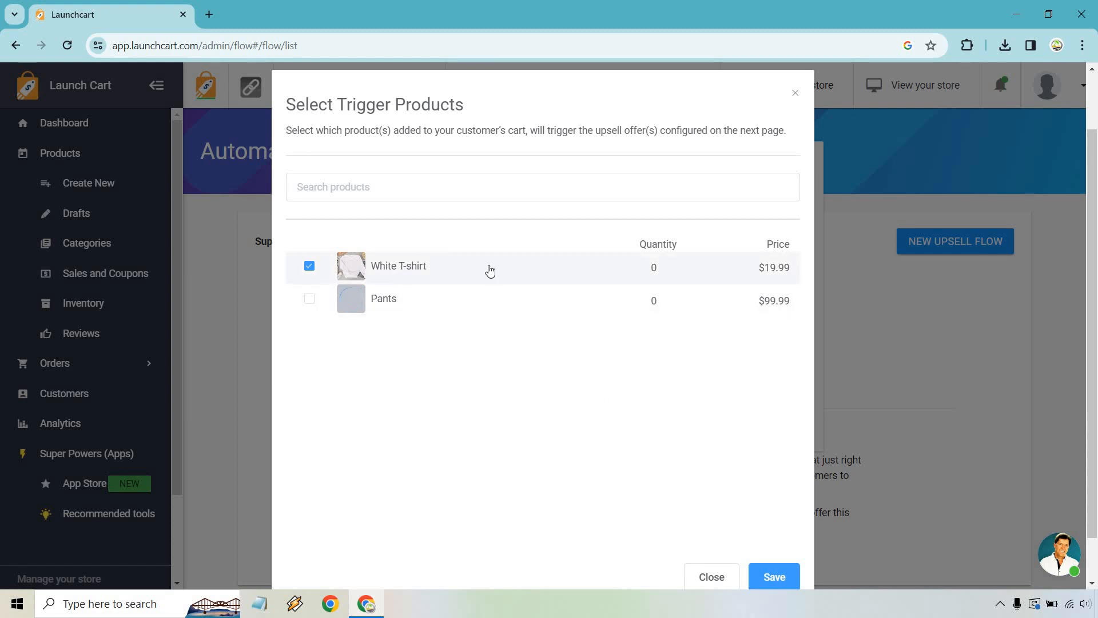
{"action": "left_click", "coordinate": [774, 576]}
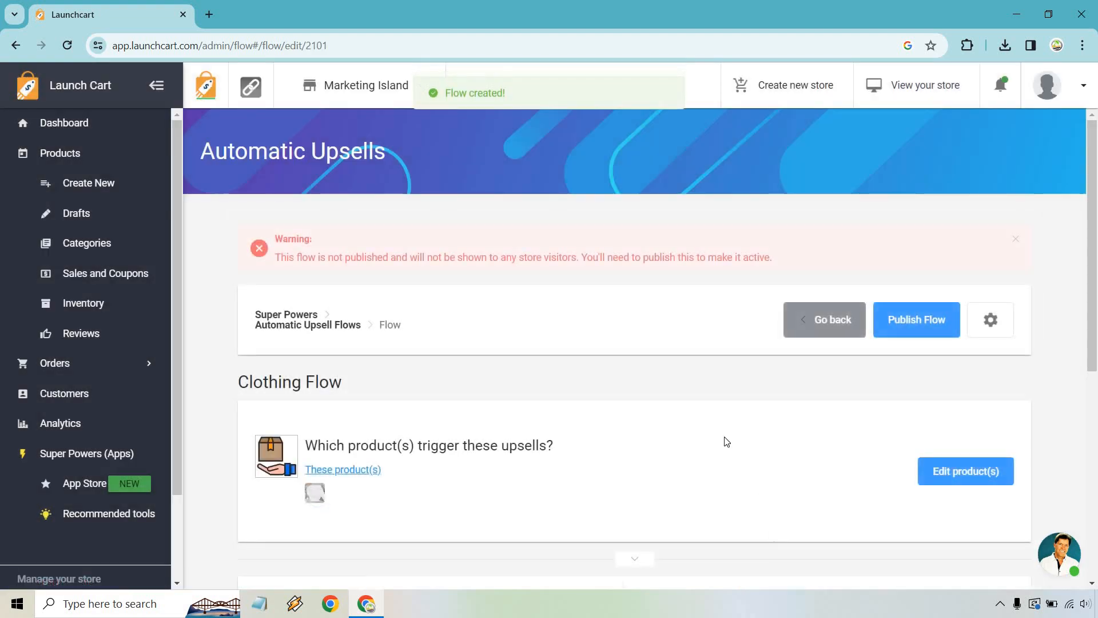
Add Pants as the checkout page bump offer of Clothing Flow and save the selection
{"action": "scroll", "coordinate": [698, 400], "scroll_direction": "down", "scroll_amount": 1}
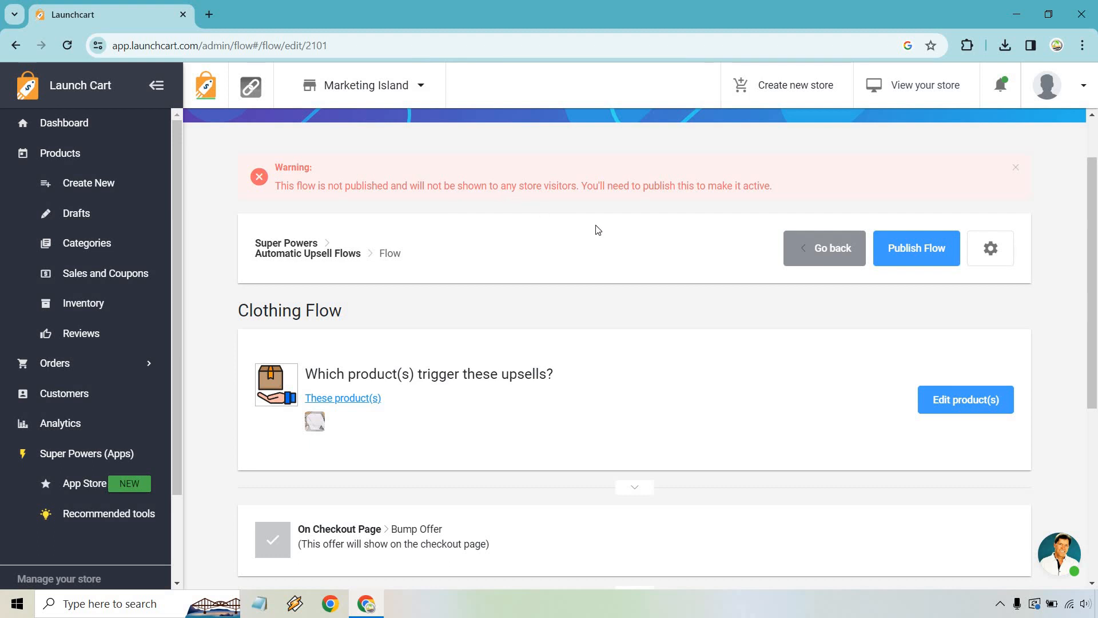
{"action": "scroll", "coordinate": [646, 286], "scroll_direction": "up", "scroll_amount": 1}
{"action": "scroll", "coordinate": [647, 287], "scroll_direction": "down", "scroll_amount": 3}
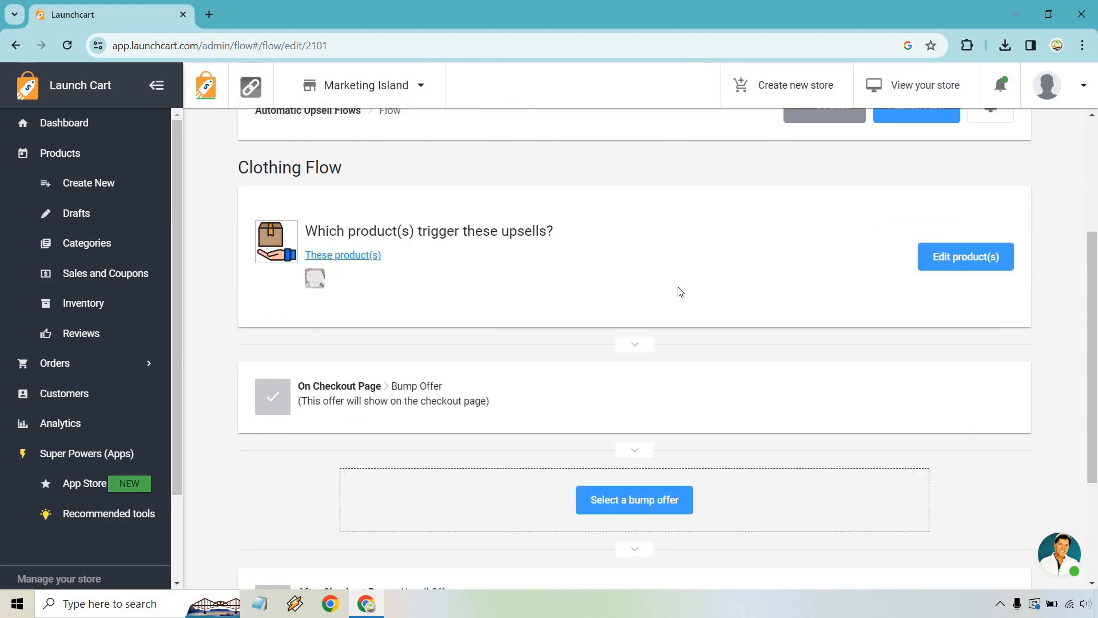
{"action": "scroll", "coordinate": [680, 292], "scroll_direction": "down", "scroll_amount": 1}
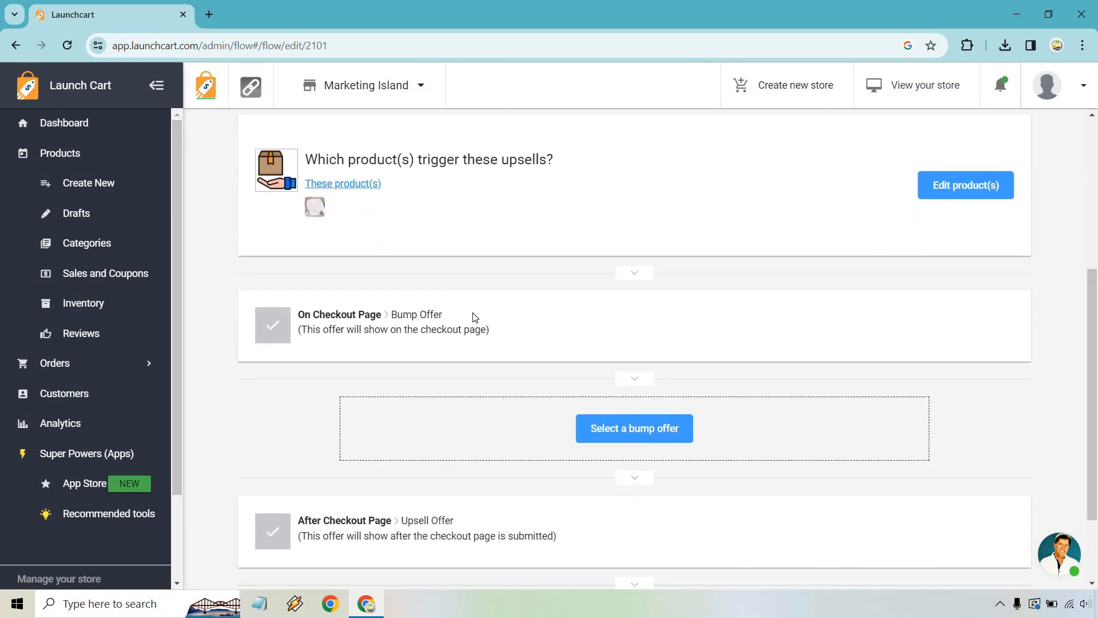
{"action": "scroll", "coordinate": [474, 316], "scroll_direction": "down", "scroll_amount": 2}
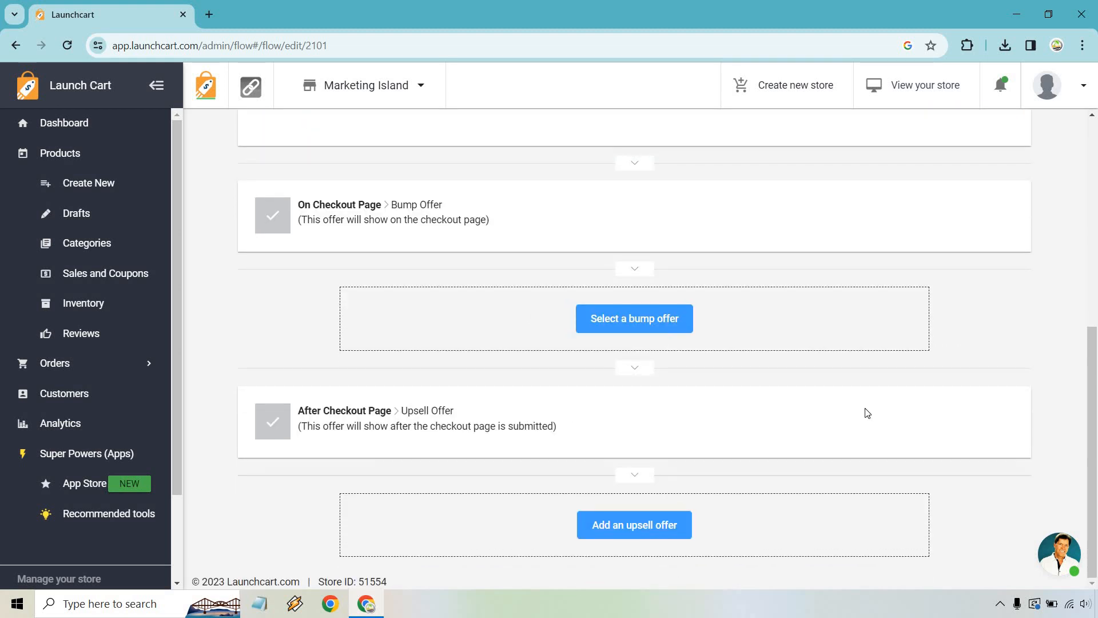
{"action": "scroll", "coordinate": [864, 410], "scroll_direction": "up", "scroll_amount": 1}
{"action": "scroll", "coordinate": [863, 407], "scroll_direction": "up", "scroll_amount": 1}
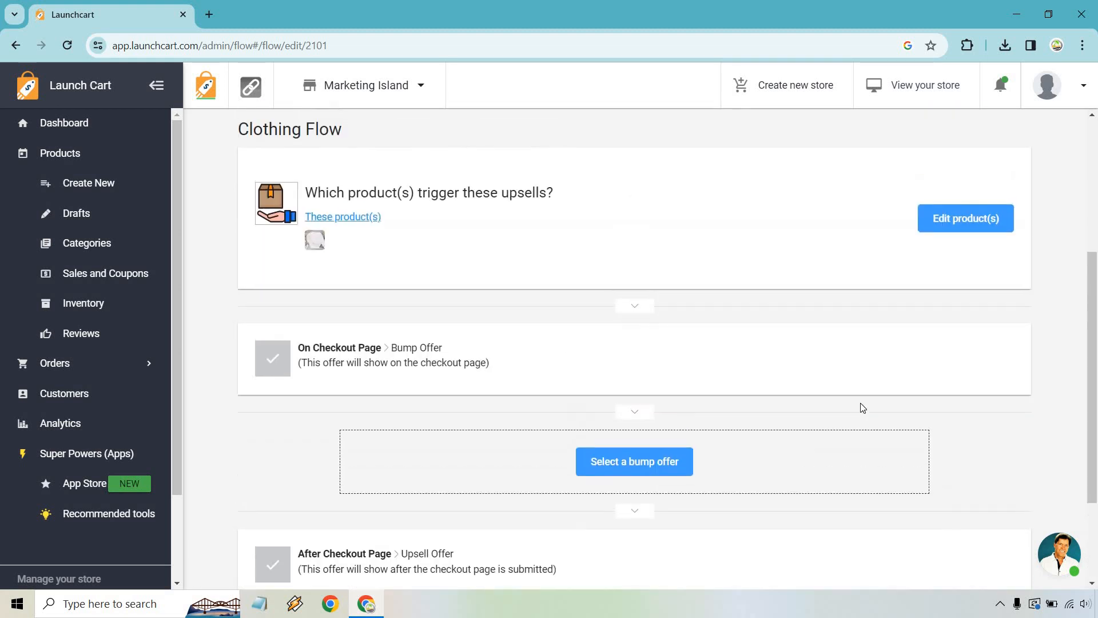
{"action": "left_click", "coordinate": [655, 467]}
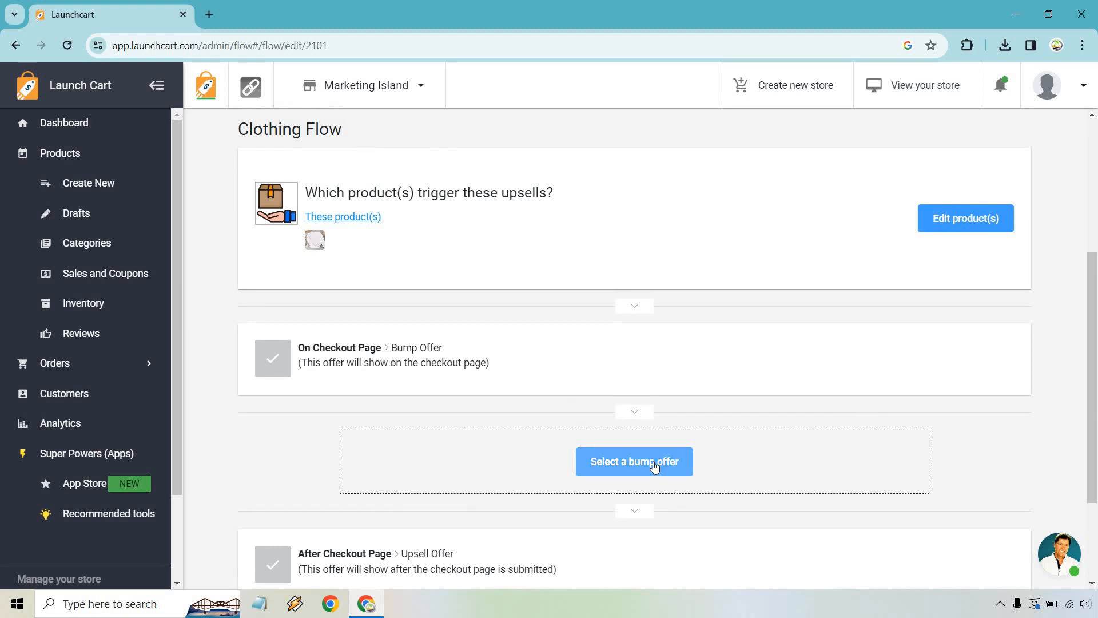
{"action": "left_click", "coordinate": [655, 466]}
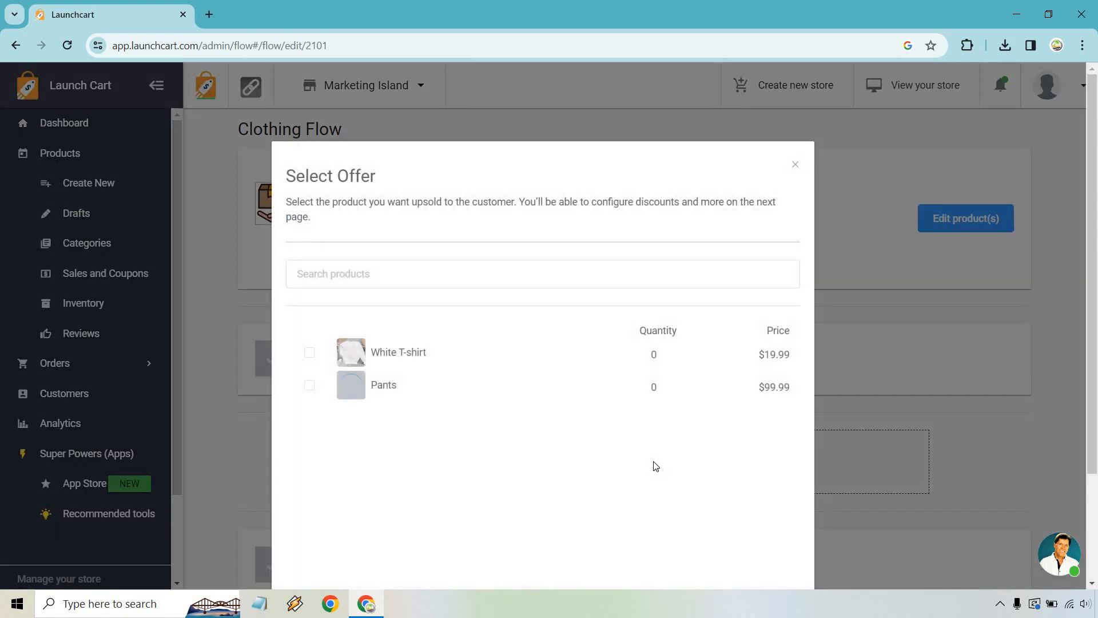
{"action": "left_click", "coordinate": [309, 385]}
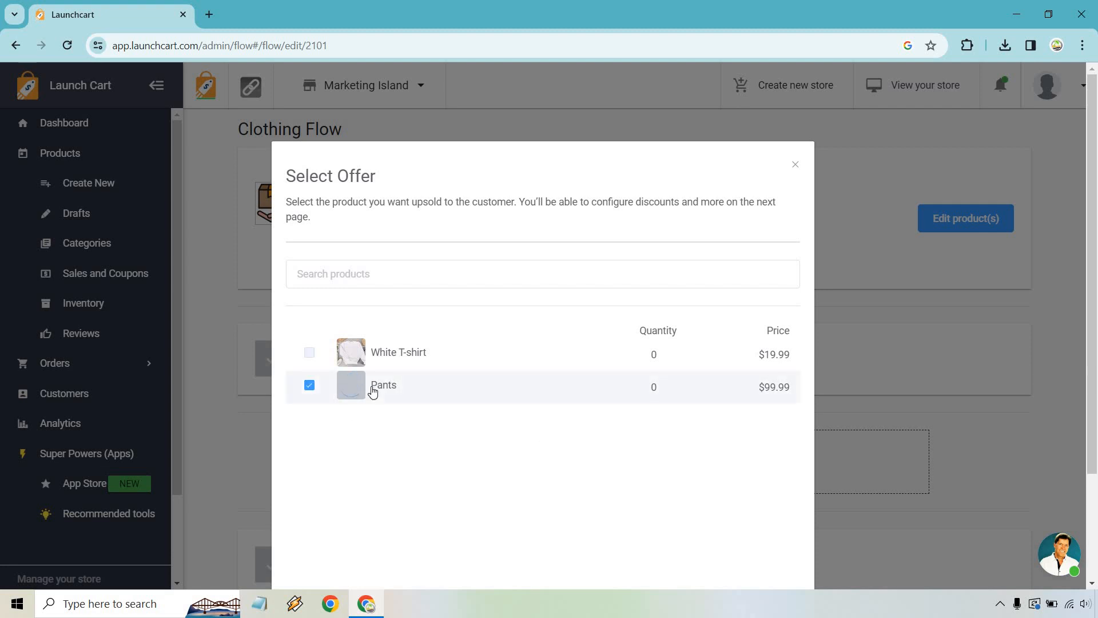
{"action": "scroll", "coordinate": [653, 436], "scroll_direction": "down", "scroll_amount": 3}
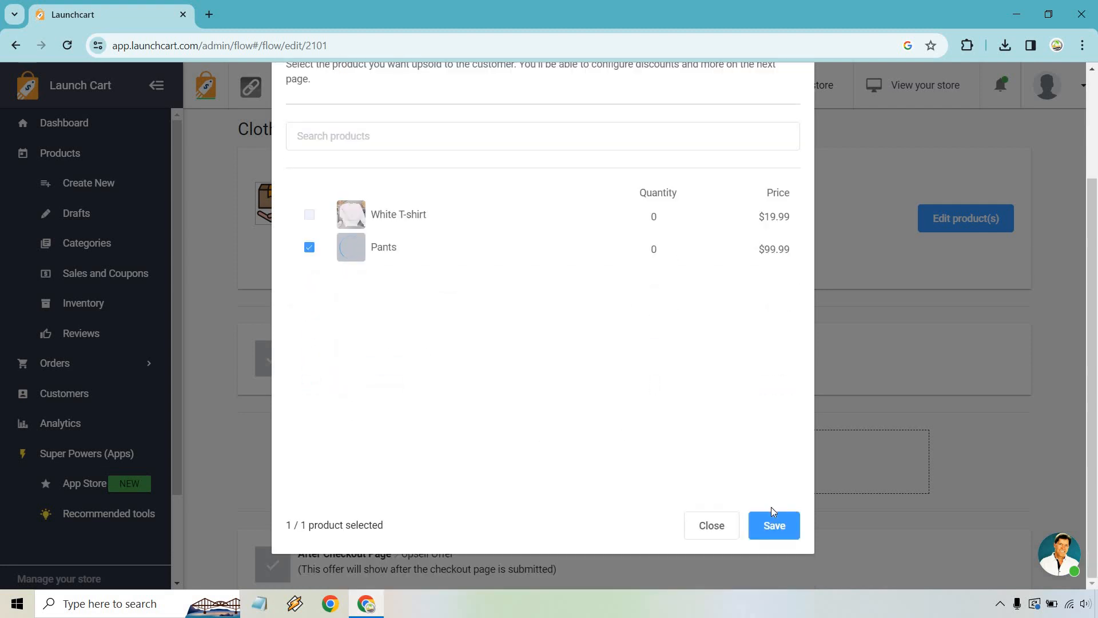
{"action": "left_click", "coordinate": [775, 523]}
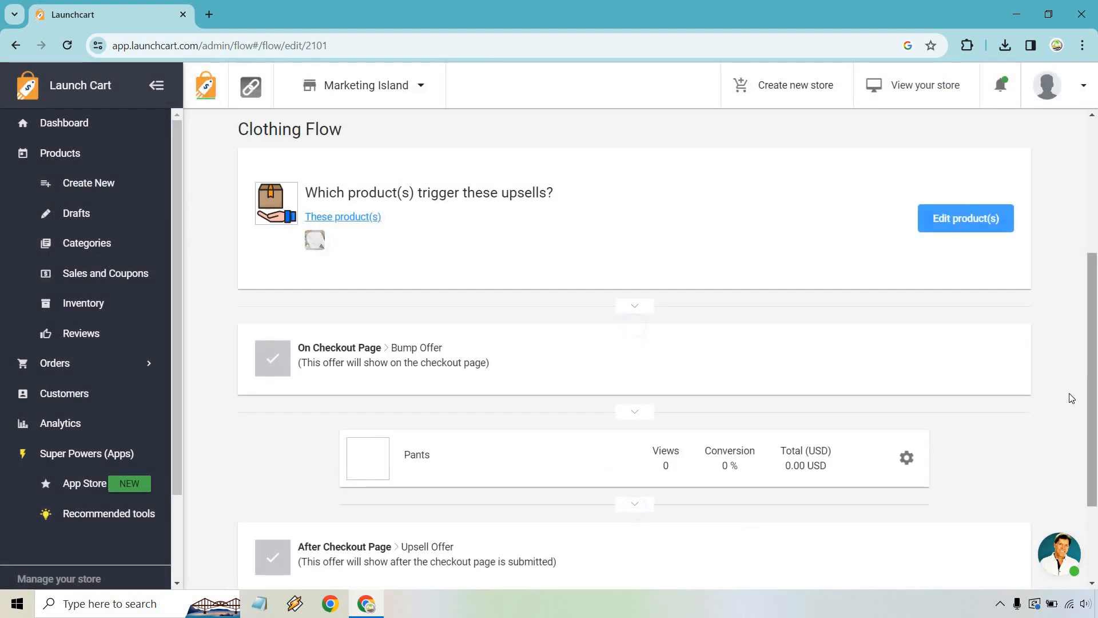
Review the Clothing Flow setup and publish the flow
{"action": "scroll", "coordinate": [1057, 388], "scroll_direction": "up", "scroll_amount": 4}
{"action": "scroll", "coordinate": [1057, 388], "scroll_direction": "down", "scroll_amount": 4}
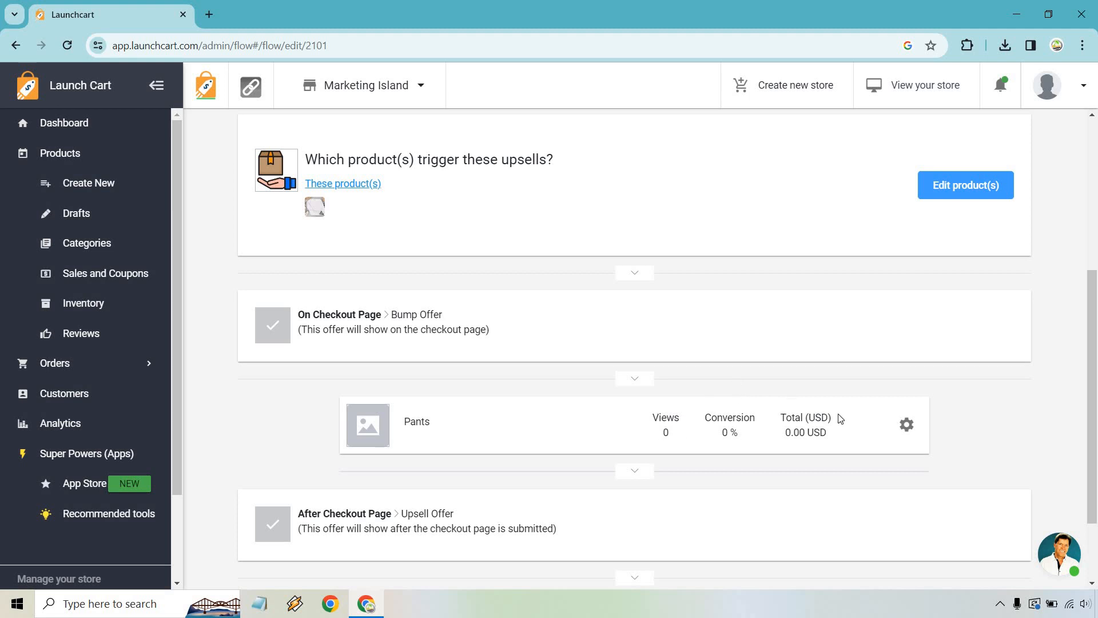
{"action": "scroll", "coordinate": [1056, 430], "scroll_direction": "up", "scroll_amount": 5}
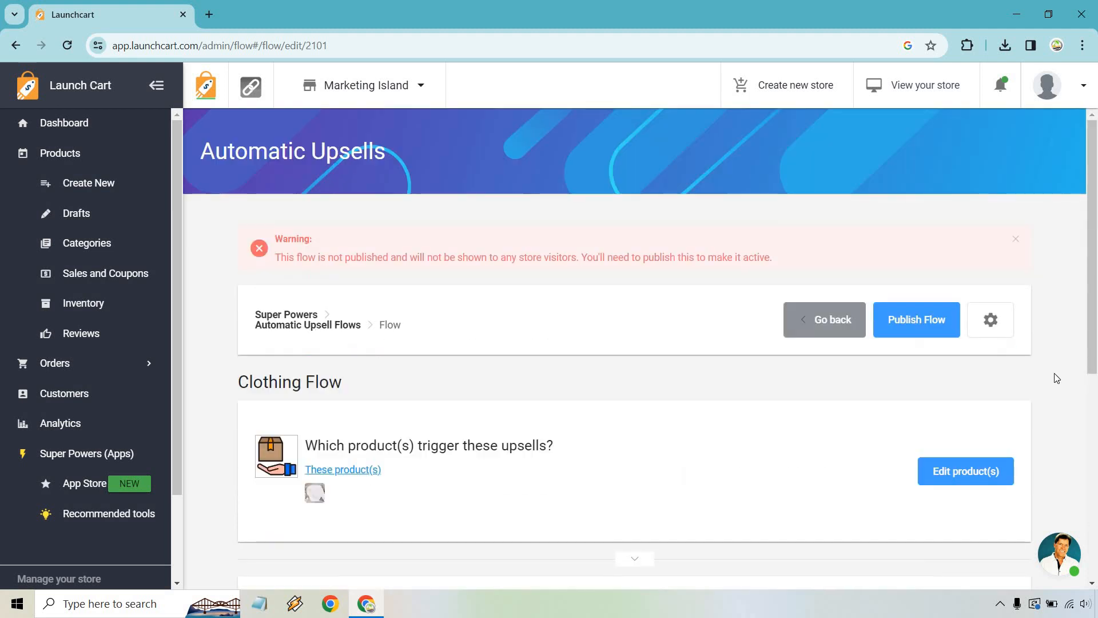
{"action": "left_click", "coordinate": [920, 330]}
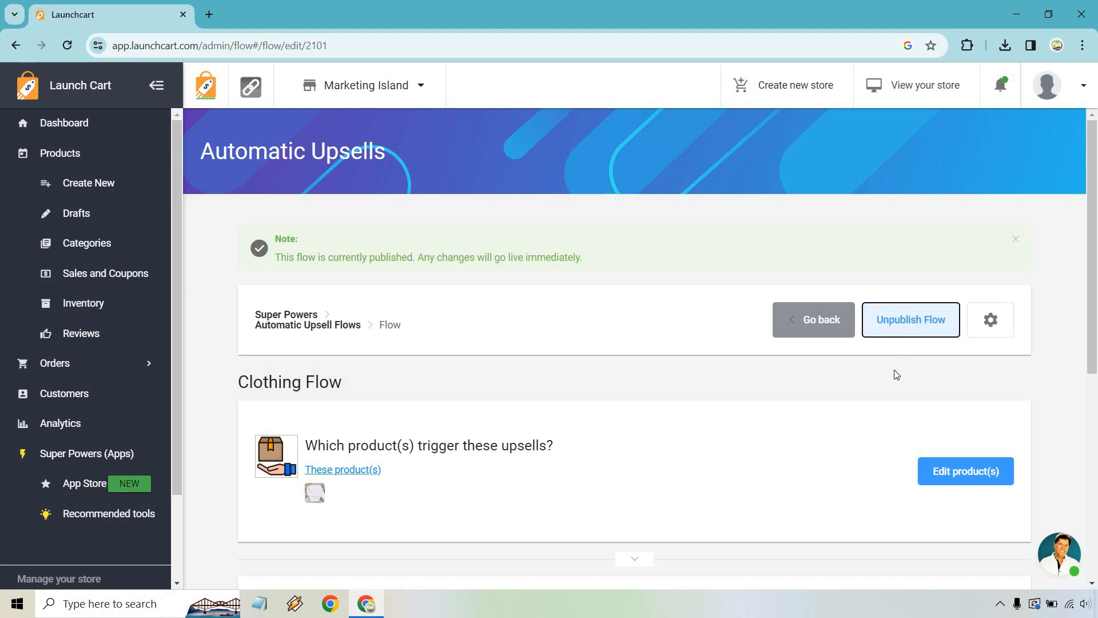
View the live store and add one White T-shirt in size Large and color Green to the cart
{"action": "left_click", "coordinate": [903, 84]}
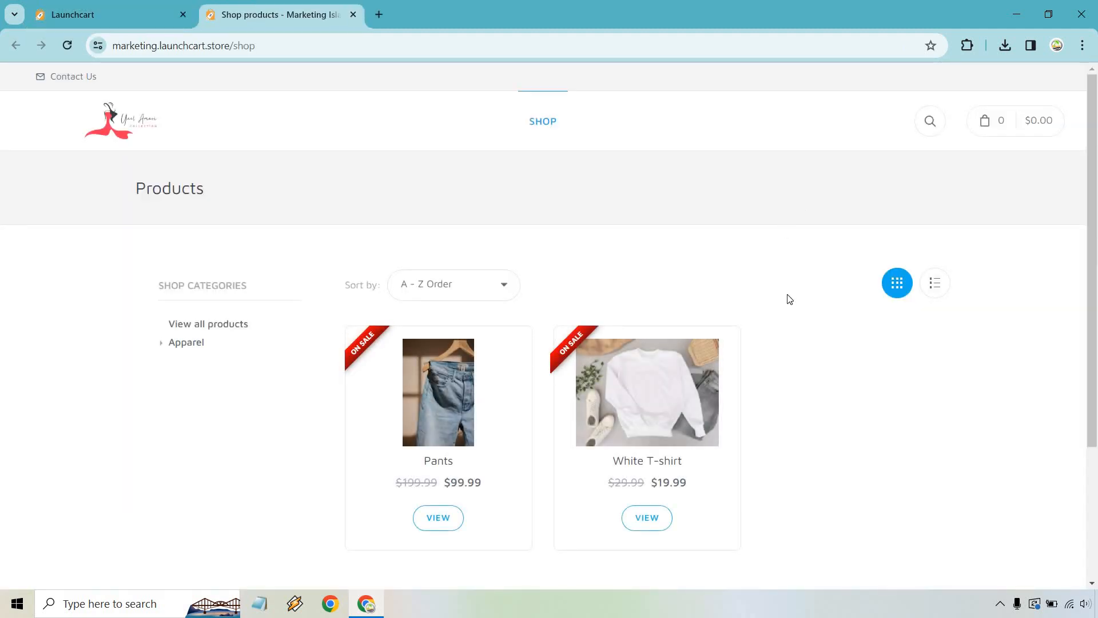
{"action": "left_click", "coordinate": [659, 384]}
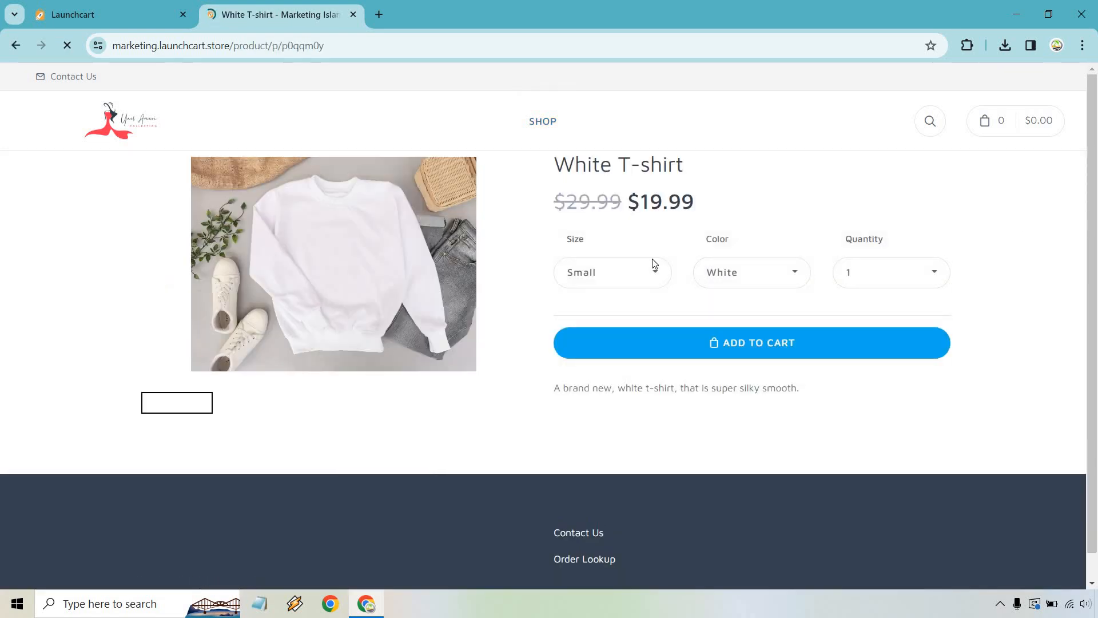
{"action": "left_click", "coordinate": [589, 283]}
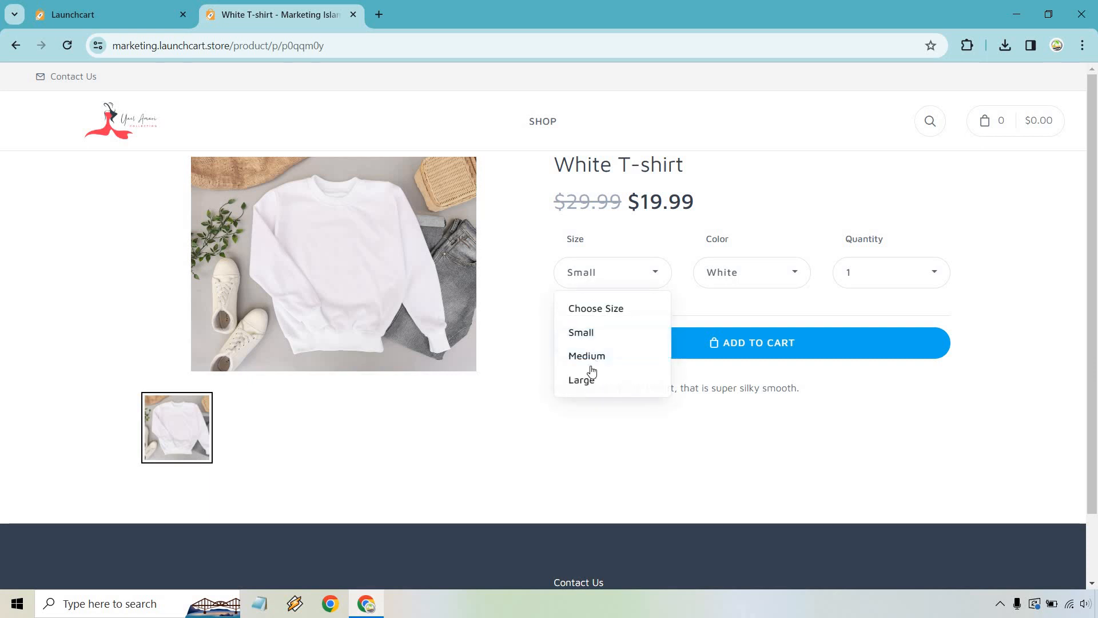
{"action": "left_click", "coordinate": [618, 379]}
{"action": "left_click", "coordinate": [751, 283]}
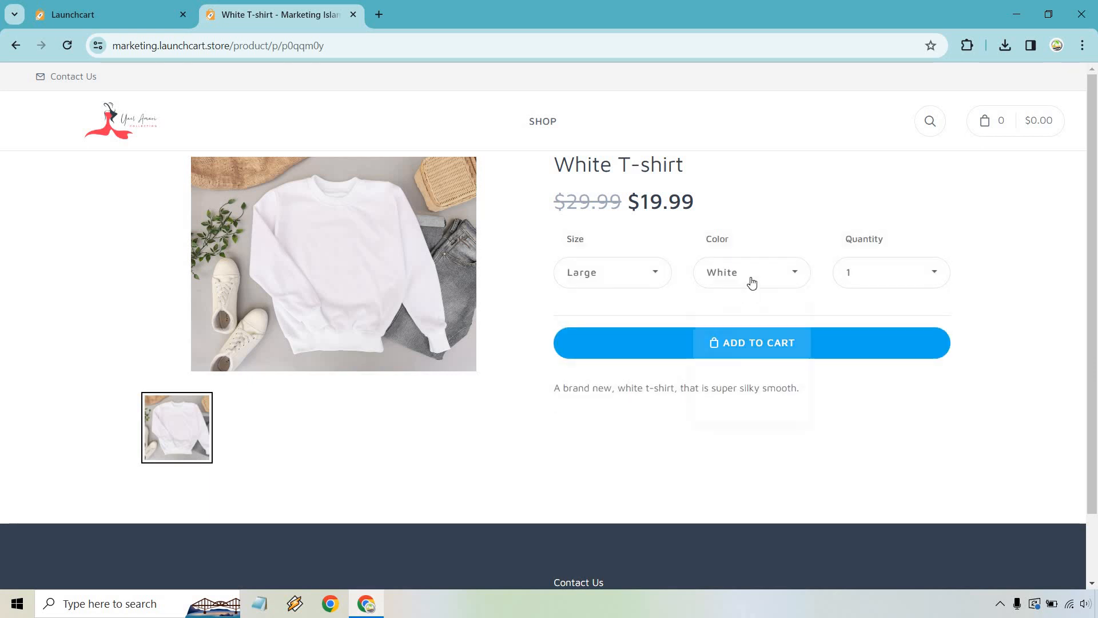
{"action": "left_click", "coordinate": [784, 376]}
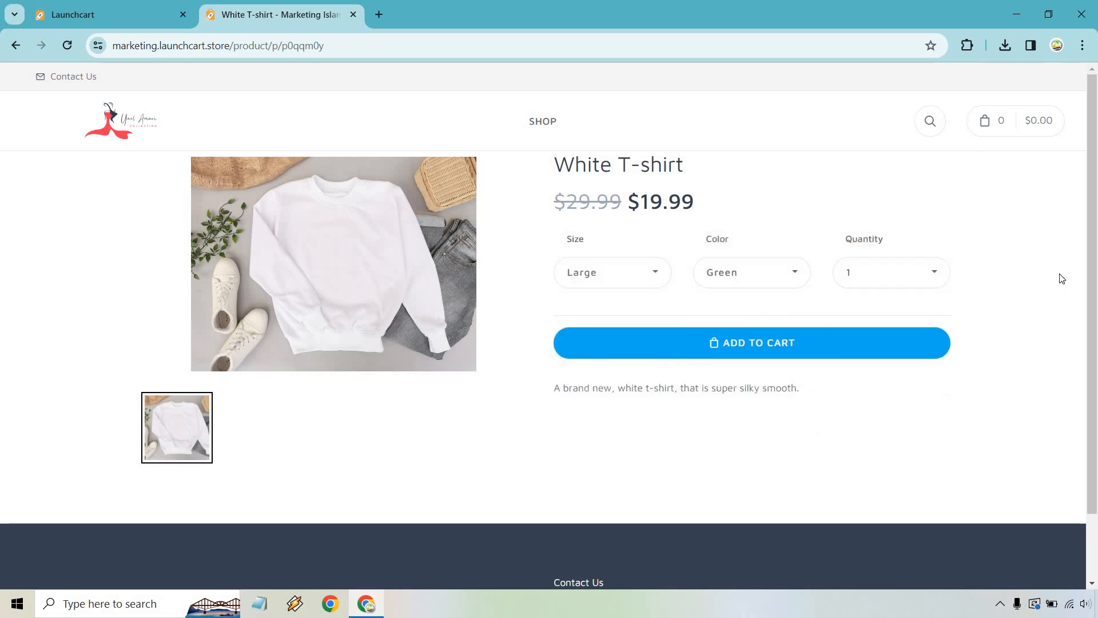
{"action": "left_click", "coordinate": [844, 342]}
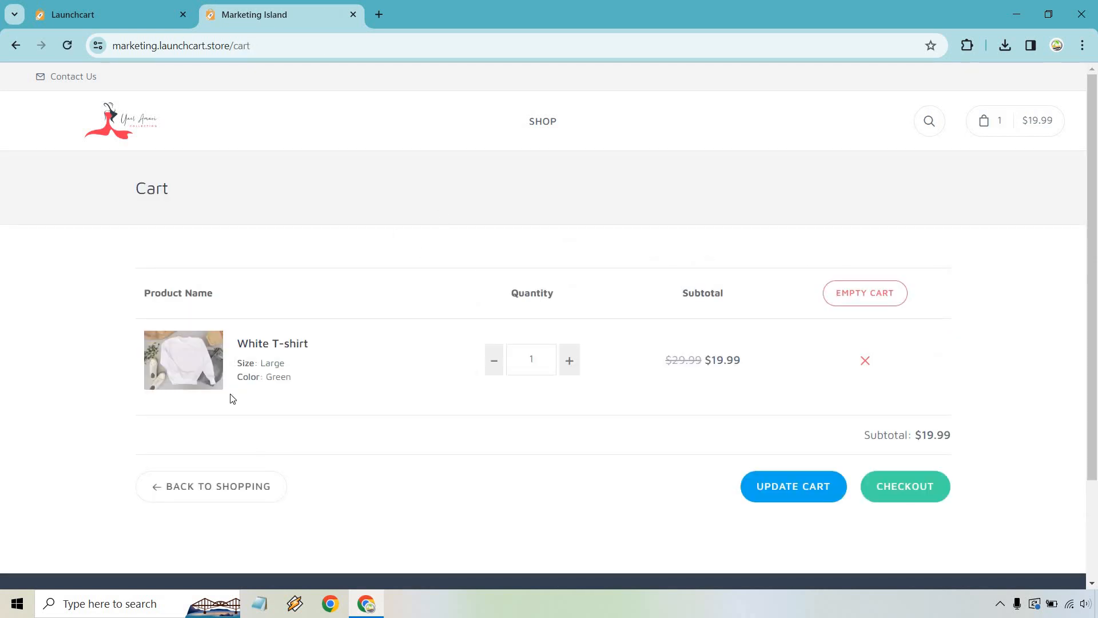
Proceed to checkout and examine the countdown, customer fields, payment options and Pants bump offer with its size choices
{"action": "left_click", "coordinate": [925, 487]}
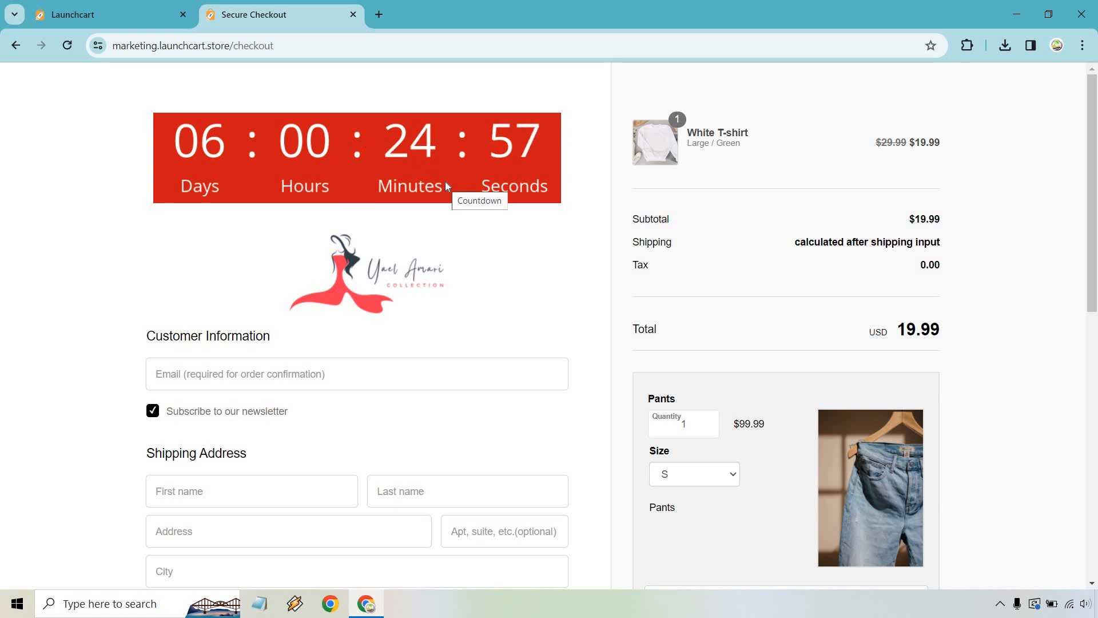
{"action": "scroll", "coordinate": [445, 180], "scroll_direction": "down", "scroll_amount": 5}
{"action": "scroll", "coordinate": [429, 175], "scroll_direction": "down", "scroll_amount": 5}
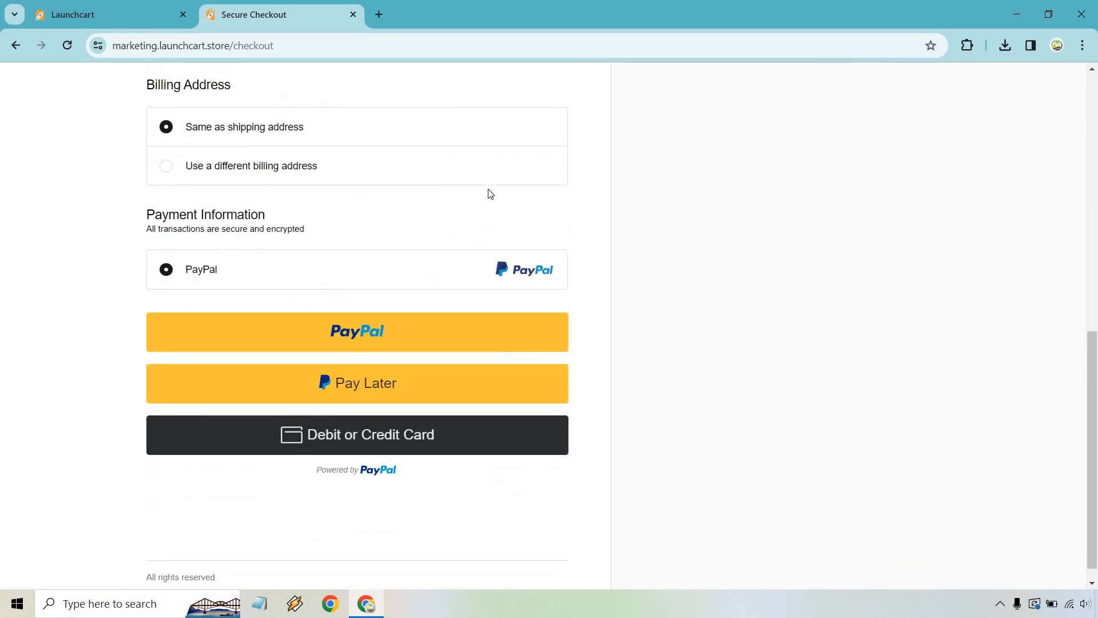
{"action": "scroll", "coordinate": [489, 198], "scroll_direction": "up", "scroll_amount": 5}
{"action": "scroll", "coordinate": [491, 206], "scroll_direction": "up", "scroll_amount": 5}
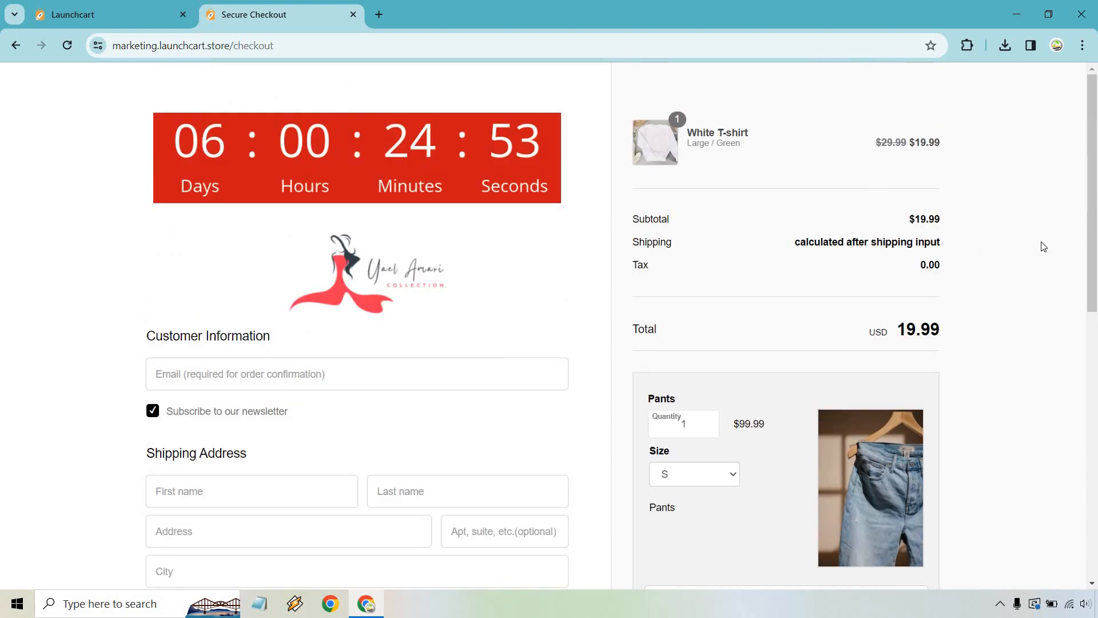
{"action": "scroll", "coordinate": [1037, 184], "scroll_direction": "down", "scroll_amount": 2}
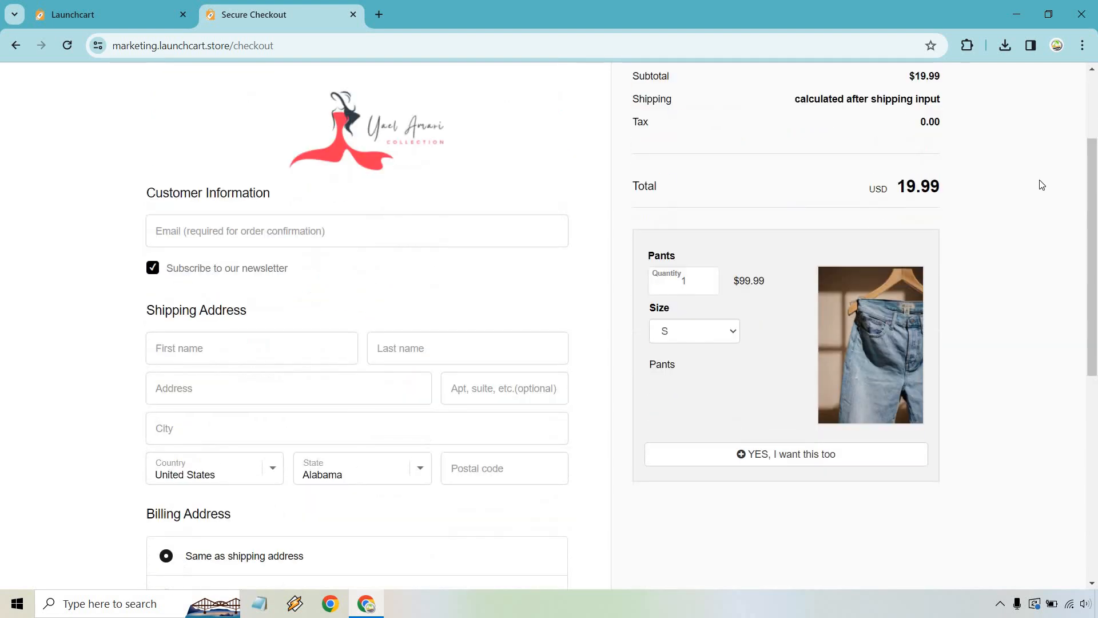
{"action": "scroll", "coordinate": [750, 278], "scroll_direction": "up", "scroll_amount": 1}
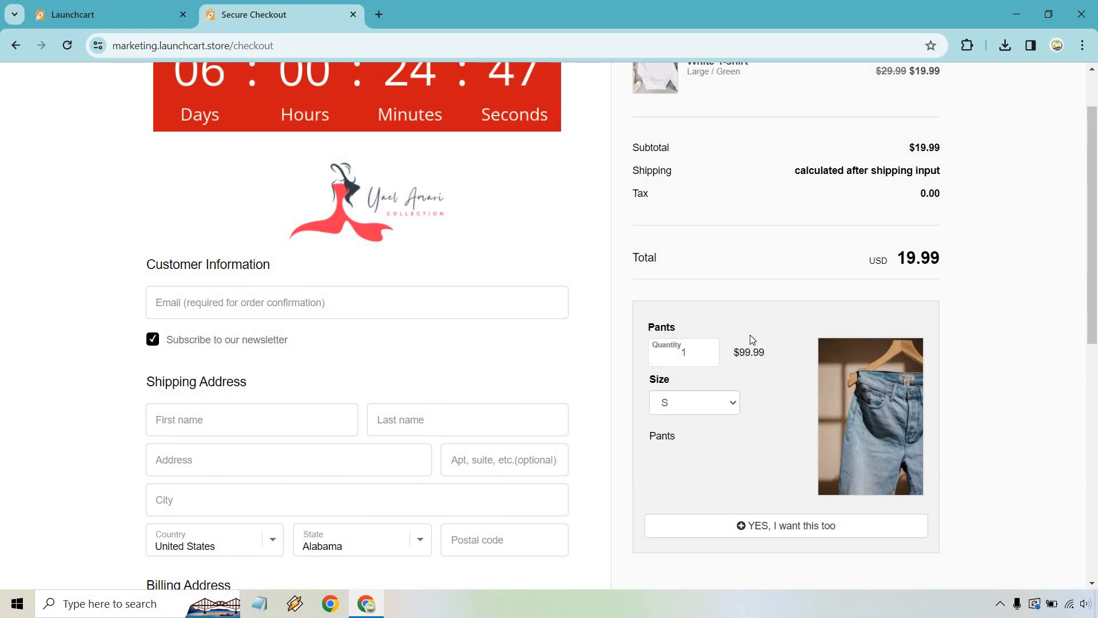
{"action": "left_click", "coordinate": [706, 408]}
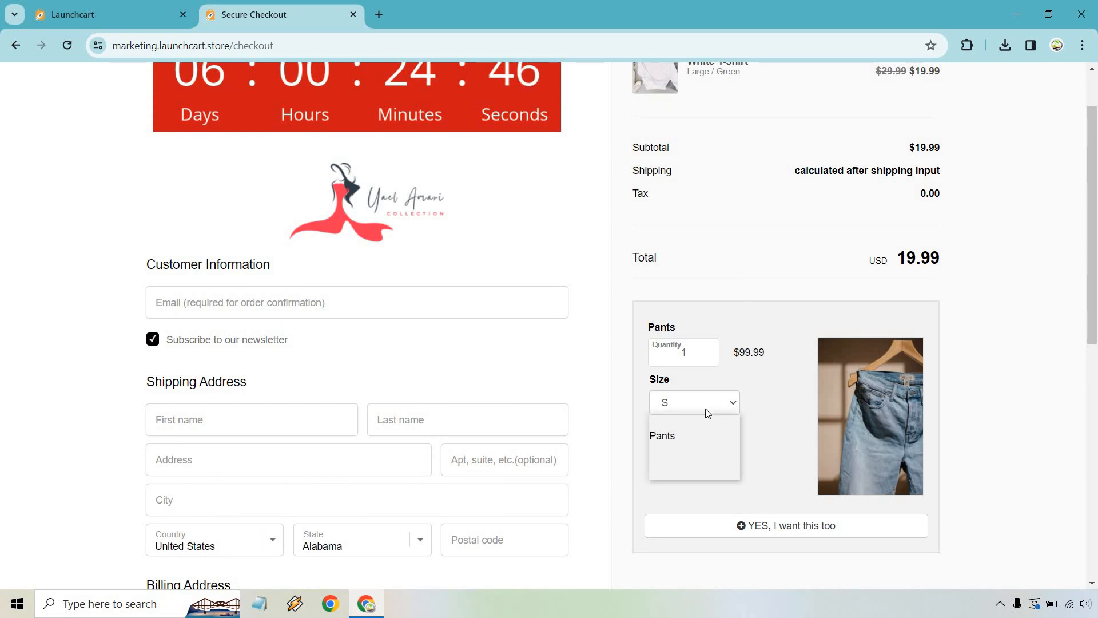
{"action": "left_click", "coordinate": [996, 321]}
{"action": "scroll", "coordinate": [1032, 375], "scroll_direction": "up", "scroll_amount": 1}
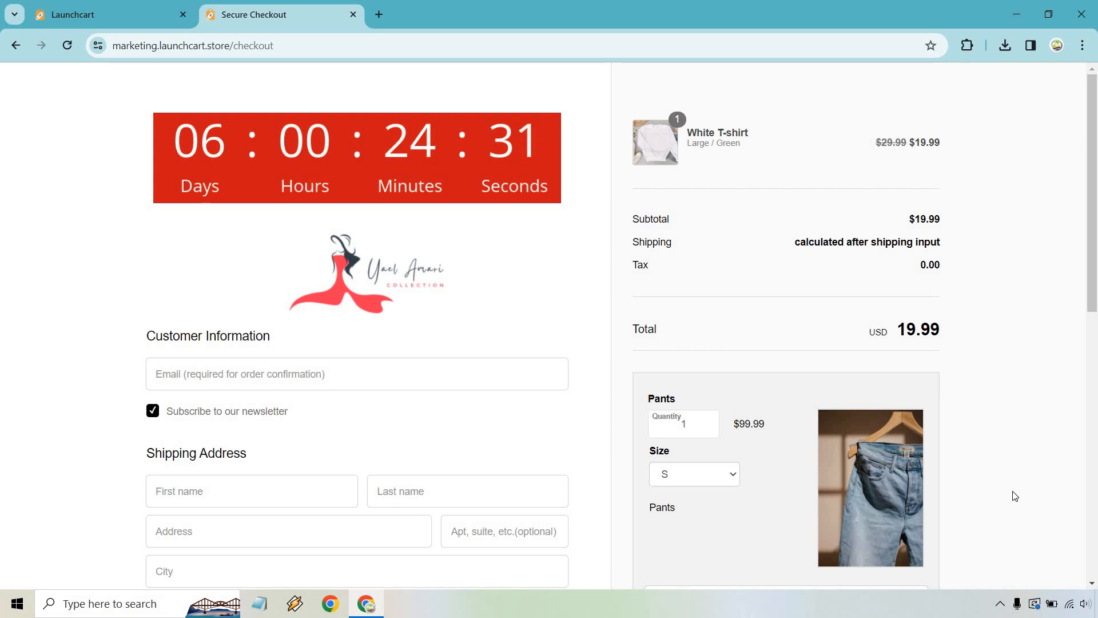
Choose size Large for the Pants bump offer, add it to the order, and close the storefront
{"action": "scroll", "coordinate": [995, 435], "scroll_direction": "down", "scroll_amount": 1}
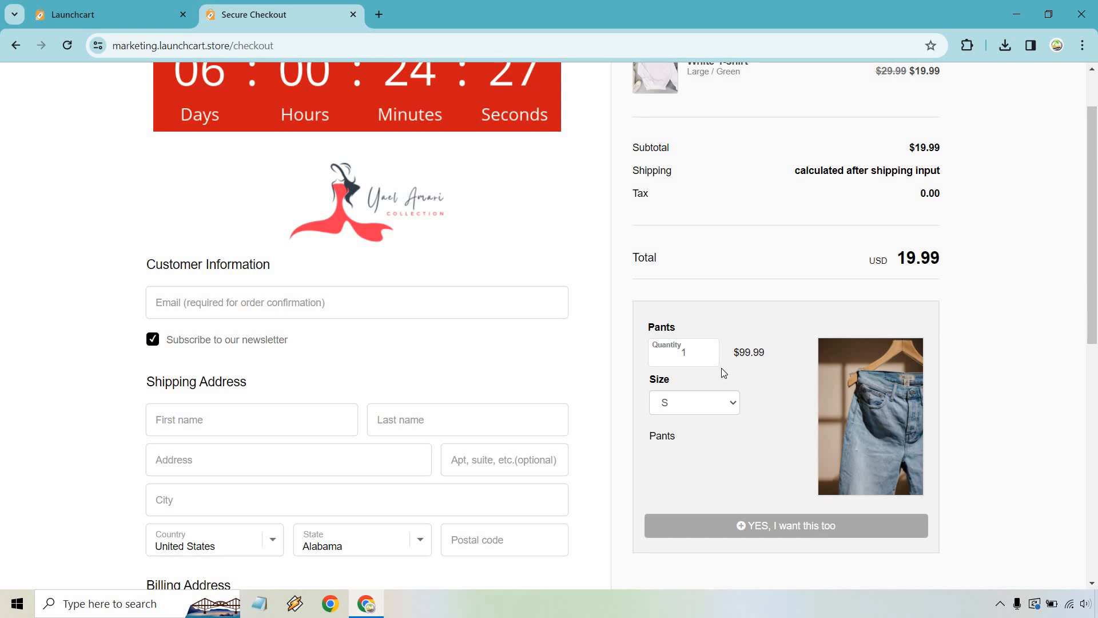
{"action": "left_click", "coordinate": [703, 409]}
{"action": "left_click", "coordinate": [689, 461]}
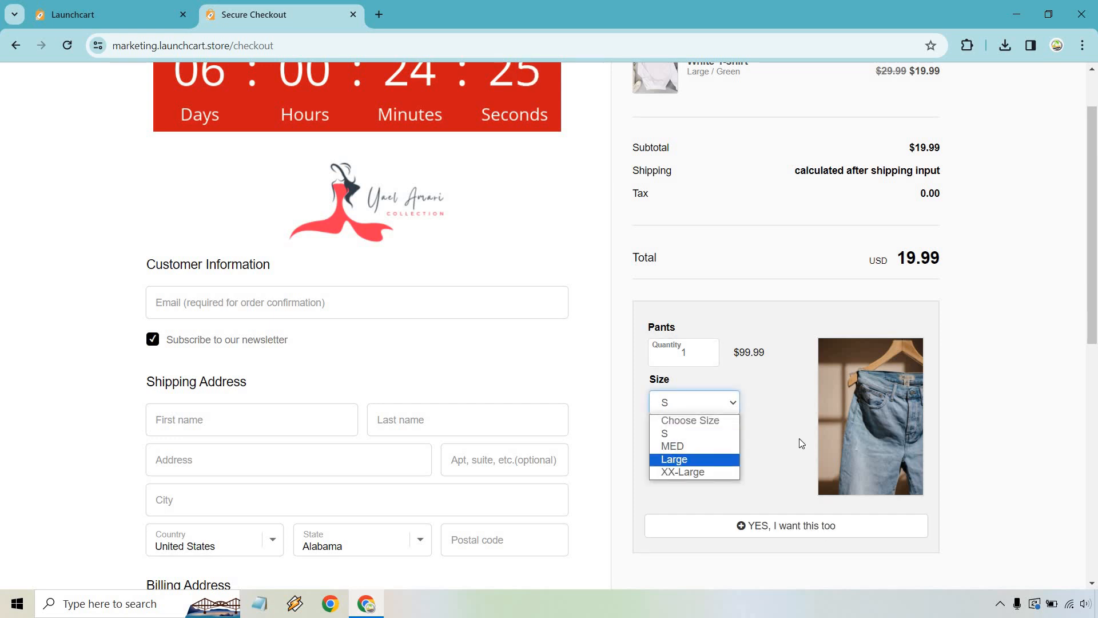
{"action": "left_click", "coordinate": [1050, 387]}
{"action": "left_click", "coordinate": [836, 531]}
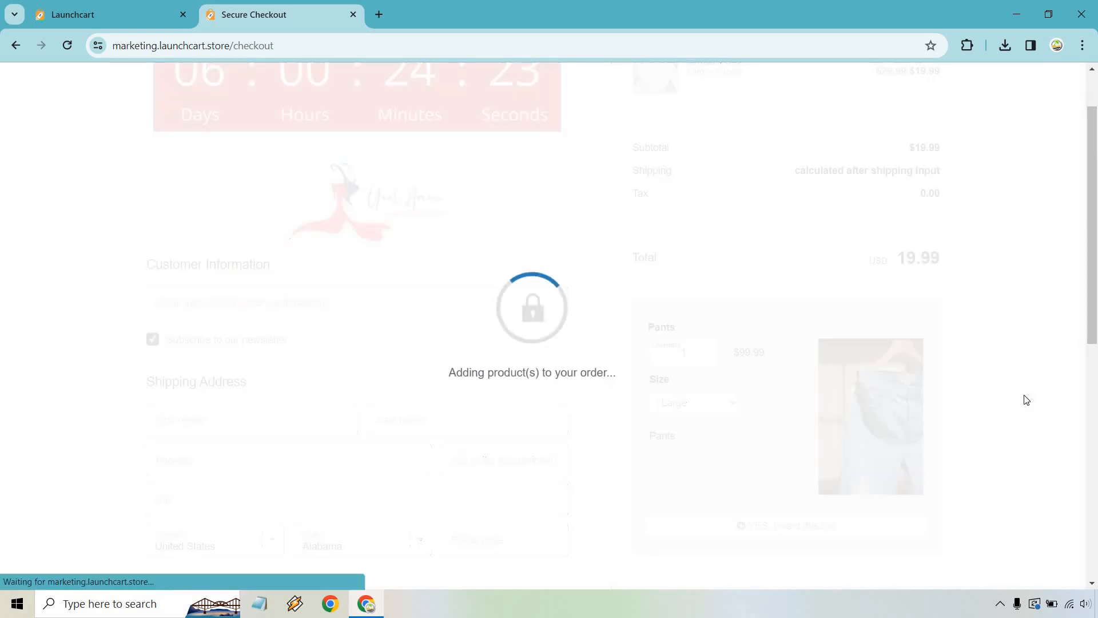
{"action": "scroll", "coordinate": [1052, 348], "scroll_direction": "up", "scroll_amount": 1}
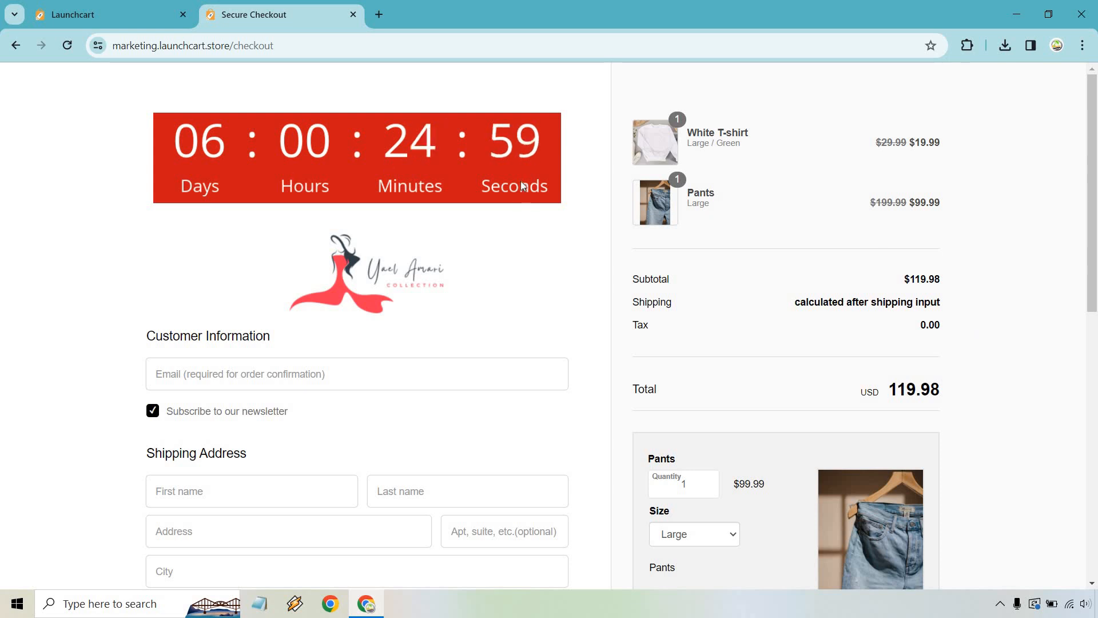
{"action": "left_click", "coordinate": [352, 18]}
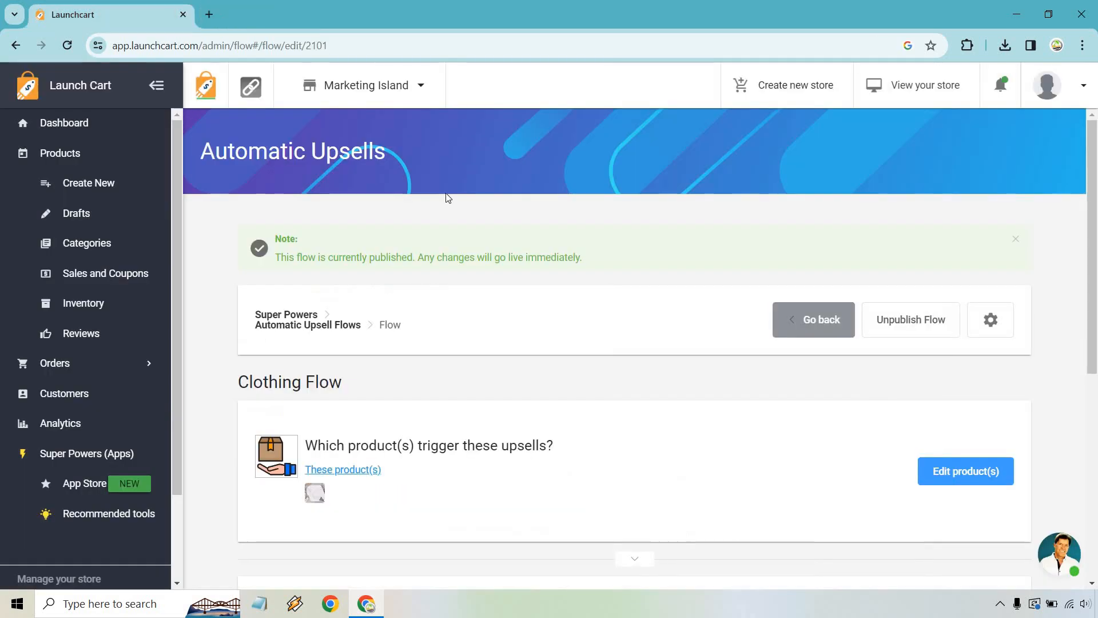
Open the Checkout Editor, delete the countdown timer above the store logo, and save the checkout page
{"action": "scroll", "coordinate": [71, 277], "scroll_direction": "down", "scroll_amount": 3}
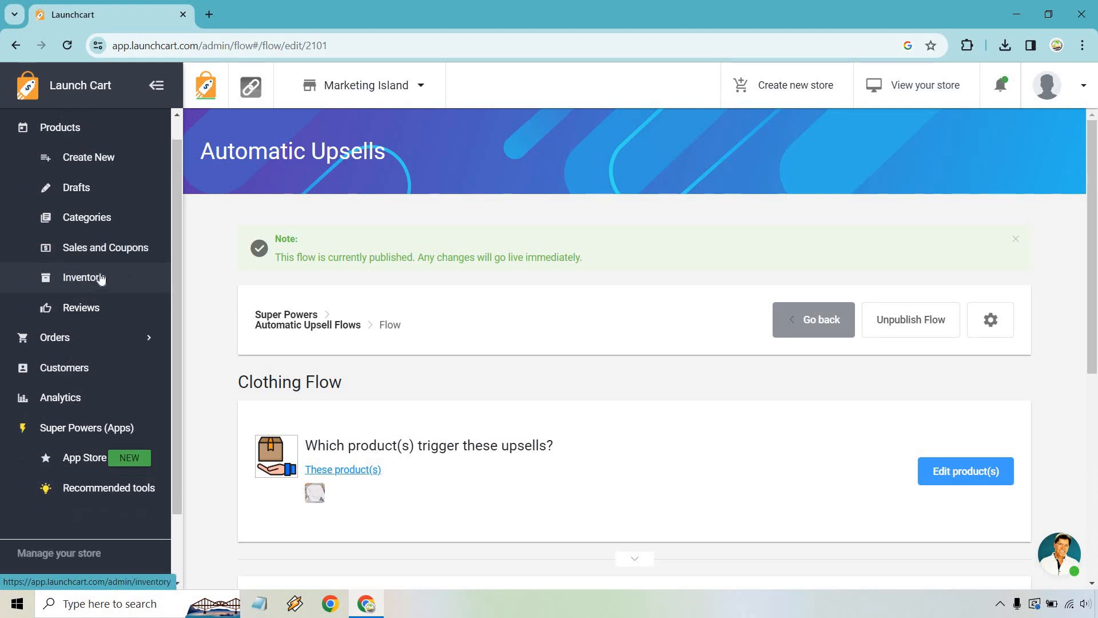
{"action": "left_click", "coordinate": [91, 536]}
{"action": "scroll", "coordinate": [103, 415], "scroll_direction": "down", "scroll_amount": 3}
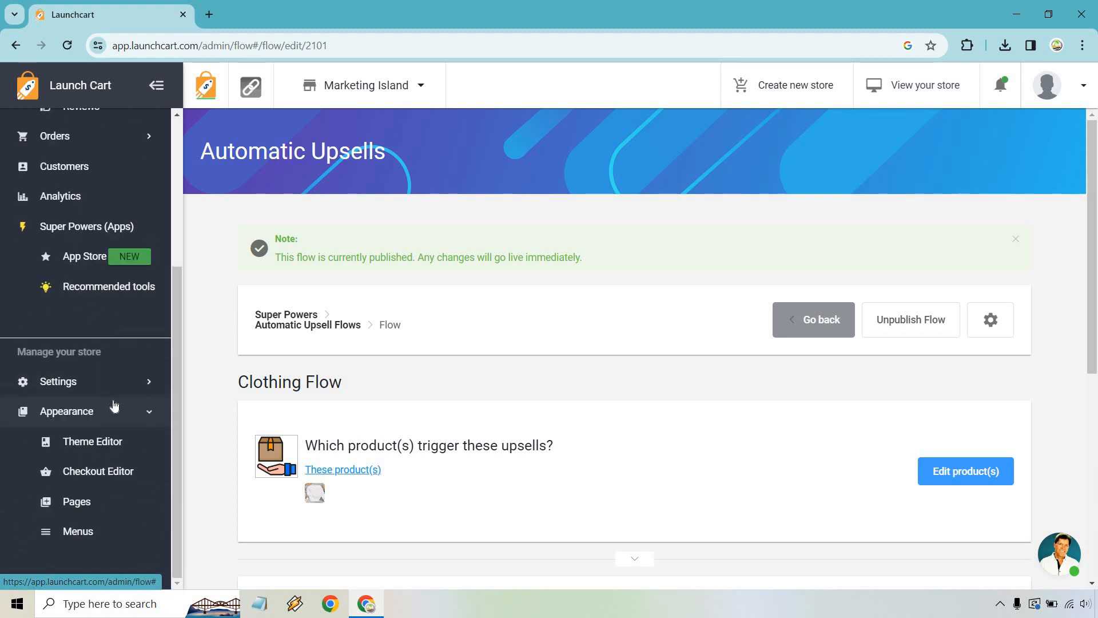
{"action": "left_click", "coordinate": [119, 473]}
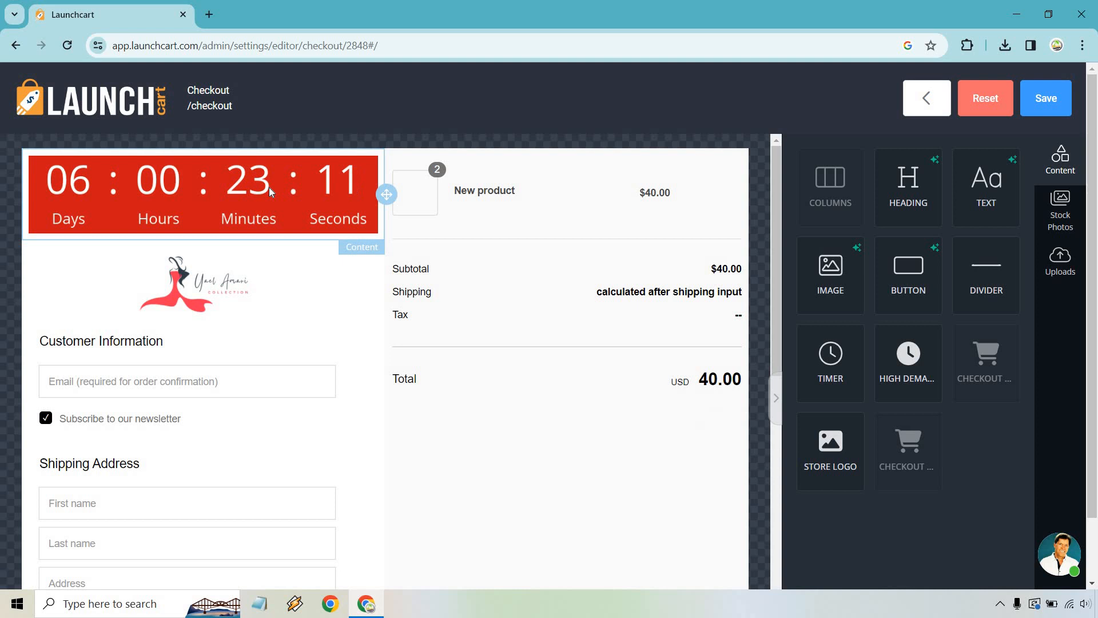
{"action": "left_click", "coordinate": [268, 186]}
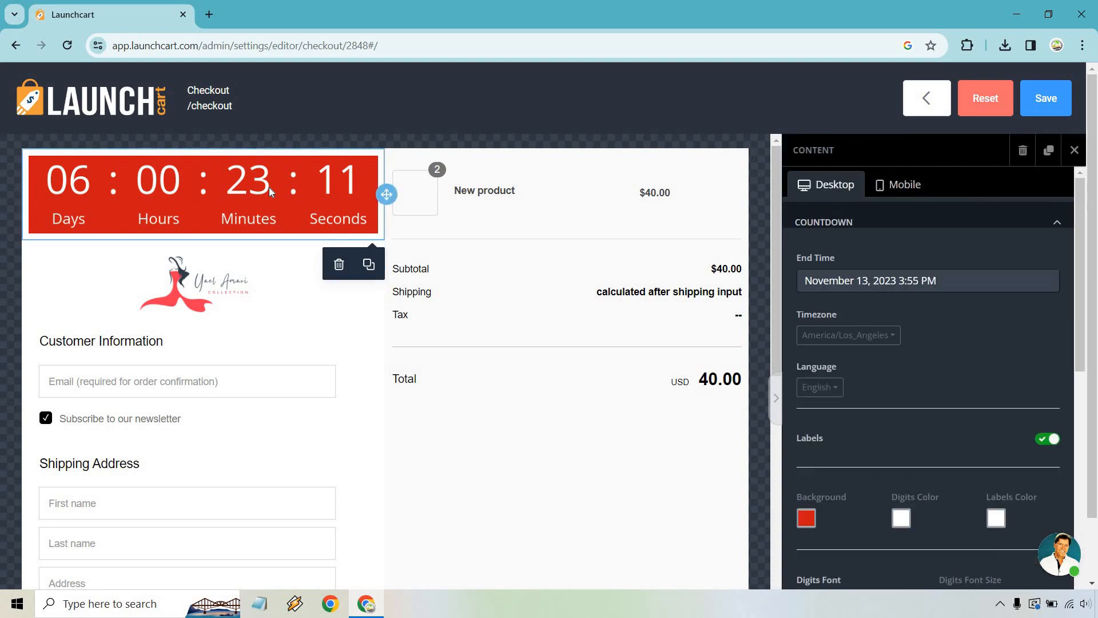
{"action": "left_click", "coordinate": [337, 263]}
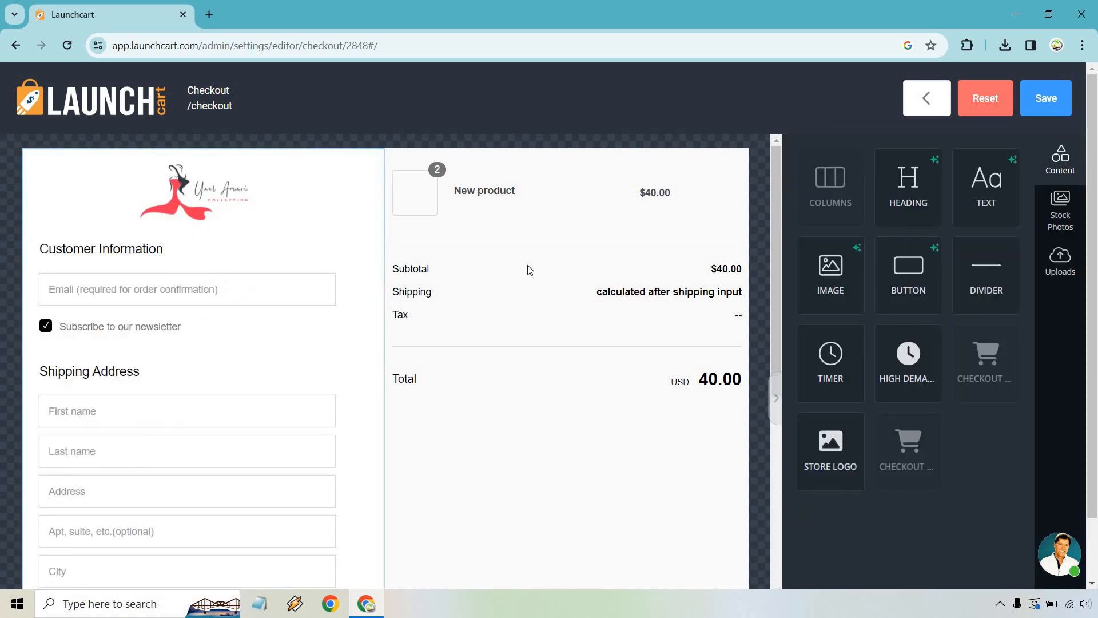
{"action": "left_click", "coordinate": [1058, 106]}
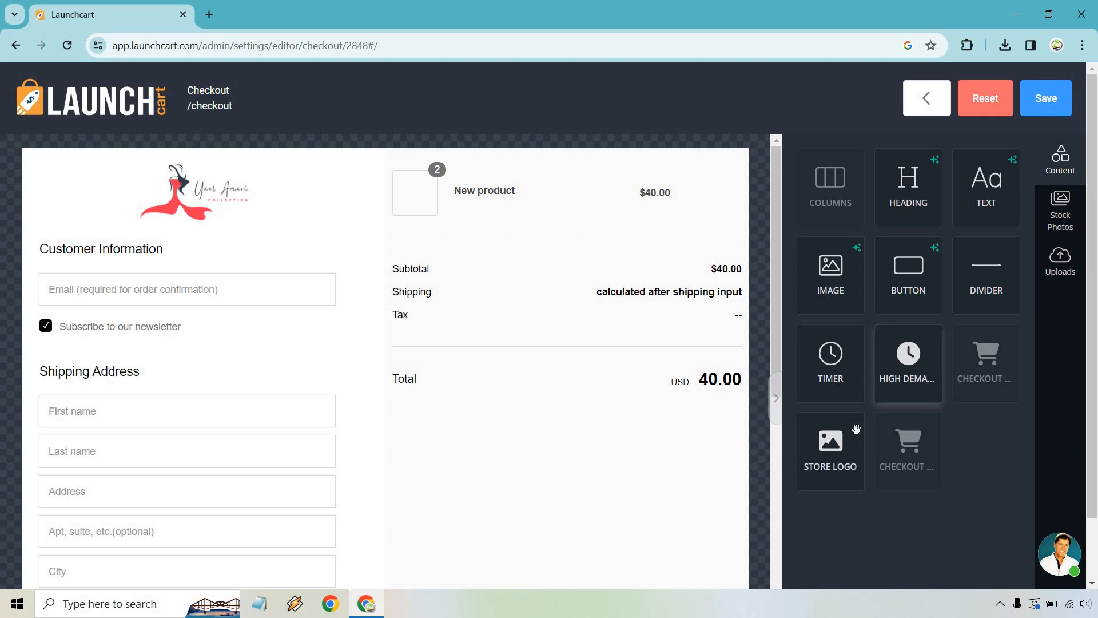
Add the high-demand reservation timer block above the store logo, save the checkout page, and return to the dashboard
{"action": "scroll", "coordinate": [250, 260], "scroll_direction": "down", "scroll_amount": 8}
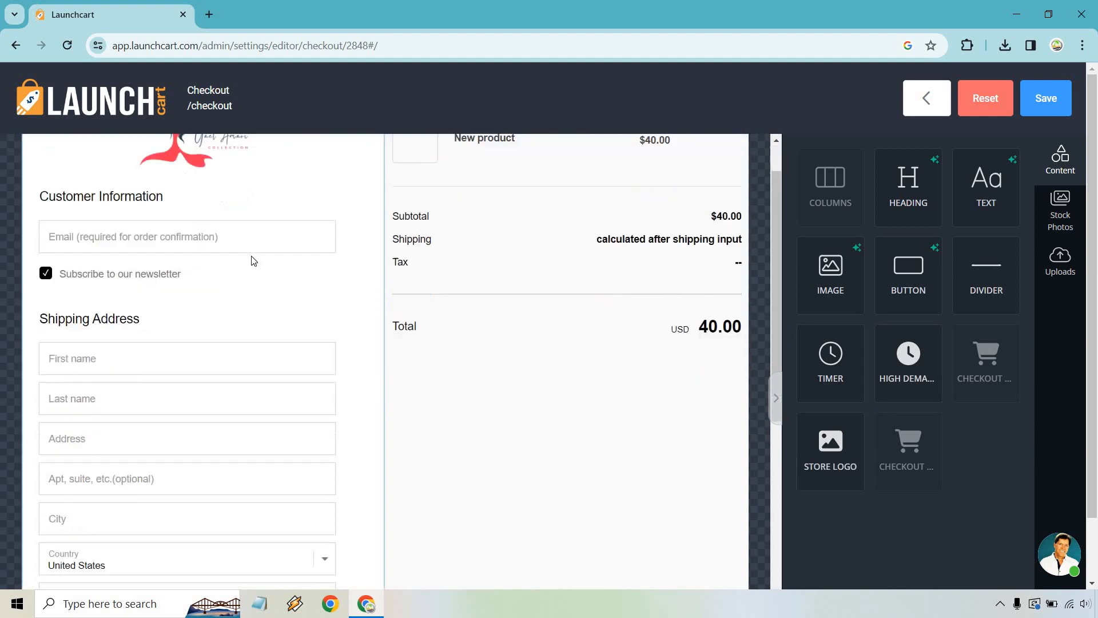
{"action": "scroll", "coordinate": [254, 261], "scroll_direction": "up", "scroll_amount": 8}
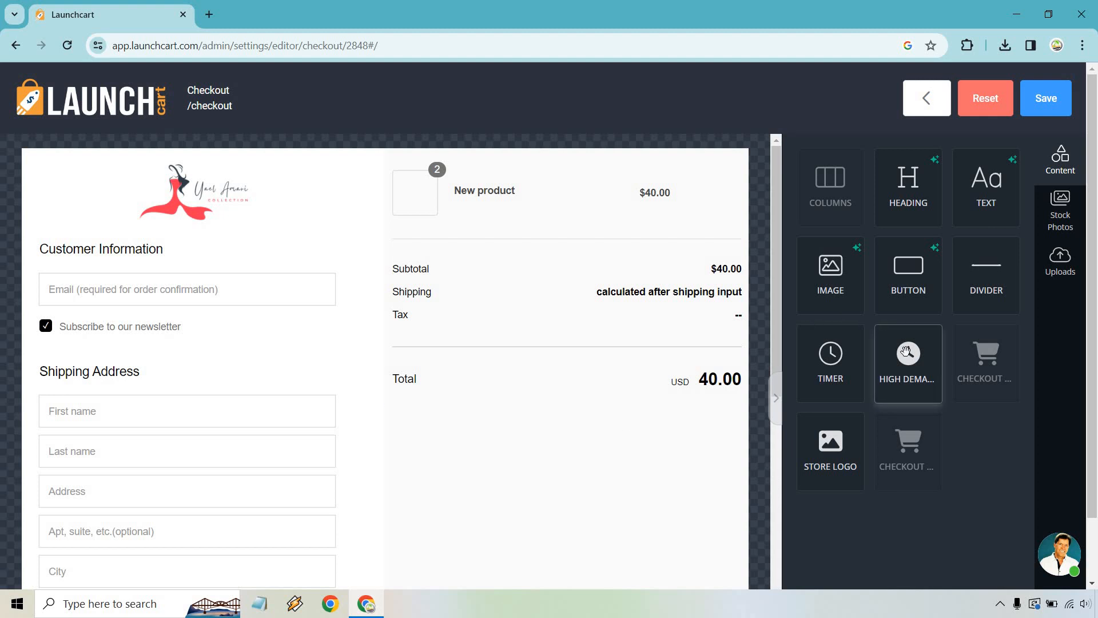
{"action": "left_click_drag", "start_coordinate": [908, 353], "coordinate": [273, 189]}
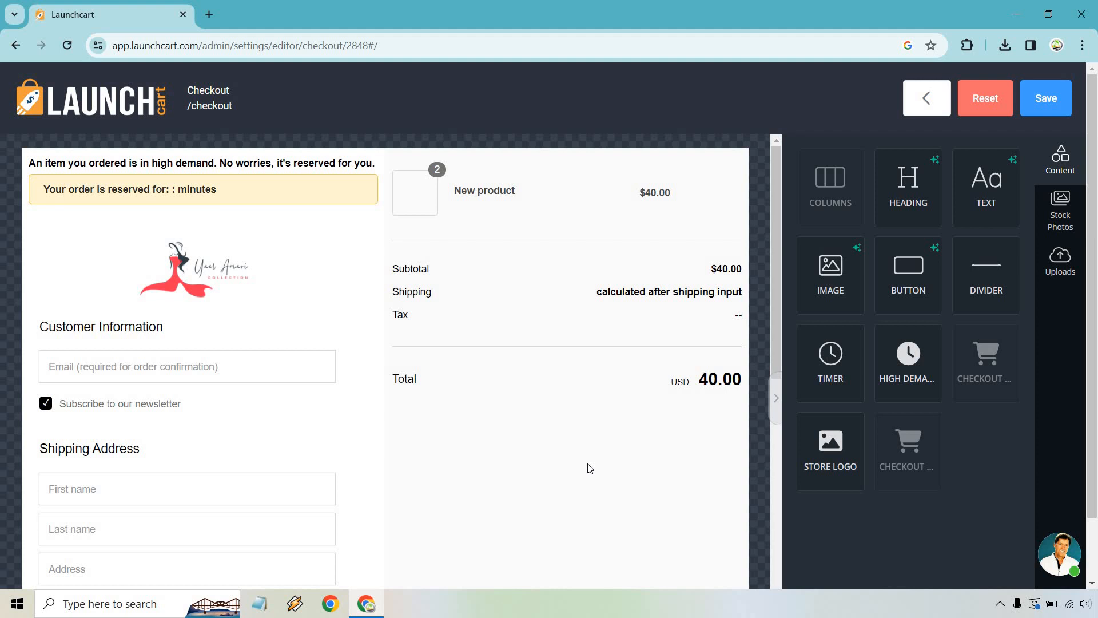
{"action": "left_click", "coordinate": [1046, 99]}
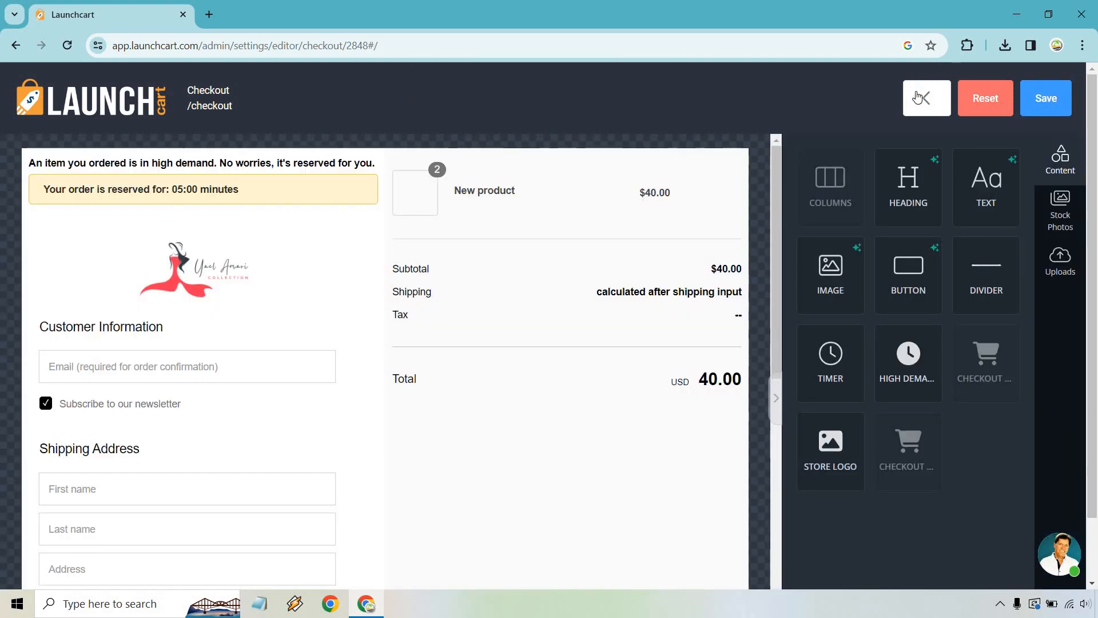
{"action": "left_click", "coordinate": [918, 98]}
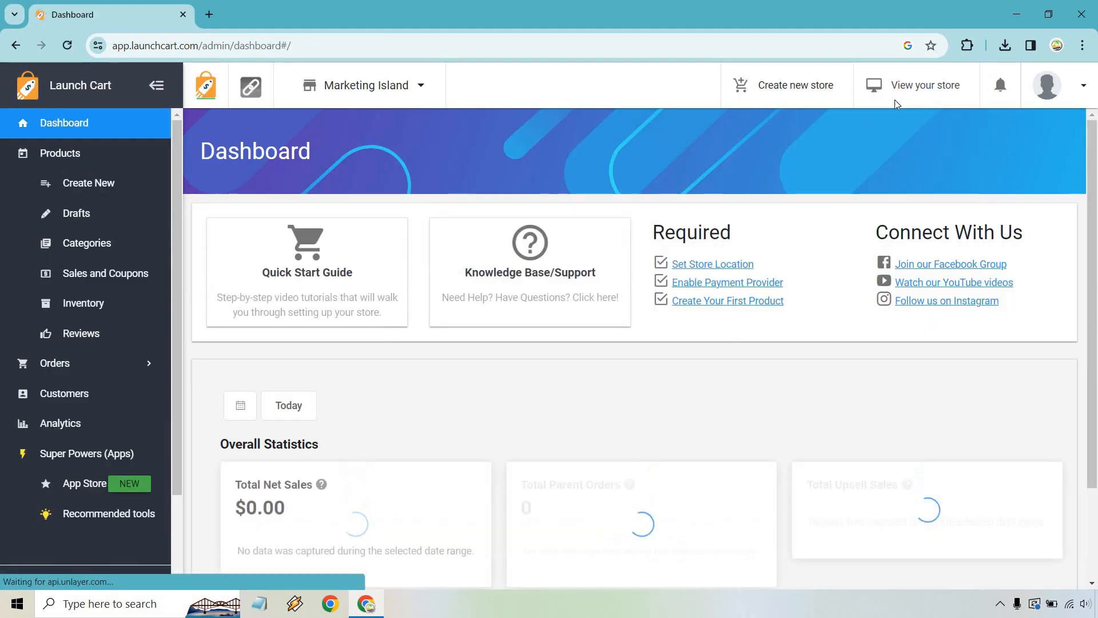
View the live store, open the shopping cart, and proceed to checkout
{"action": "left_click", "coordinate": [897, 93]}
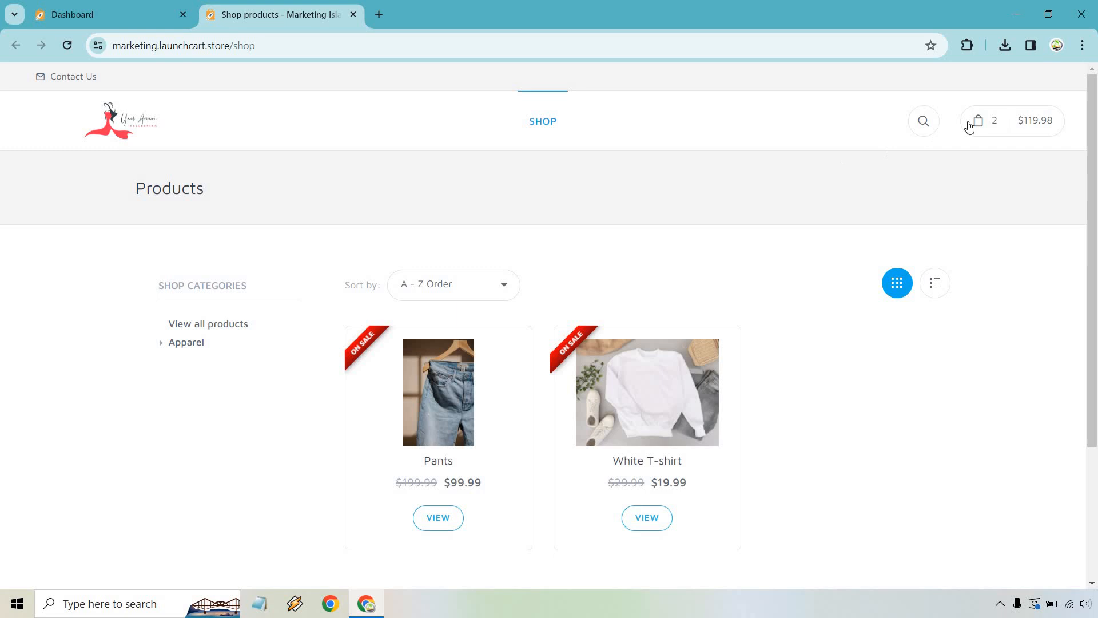
{"action": "left_click", "coordinate": [1022, 121]}
{"action": "scroll", "coordinate": [993, 220], "scroll_direction": "down", "scroll_amount": 5}
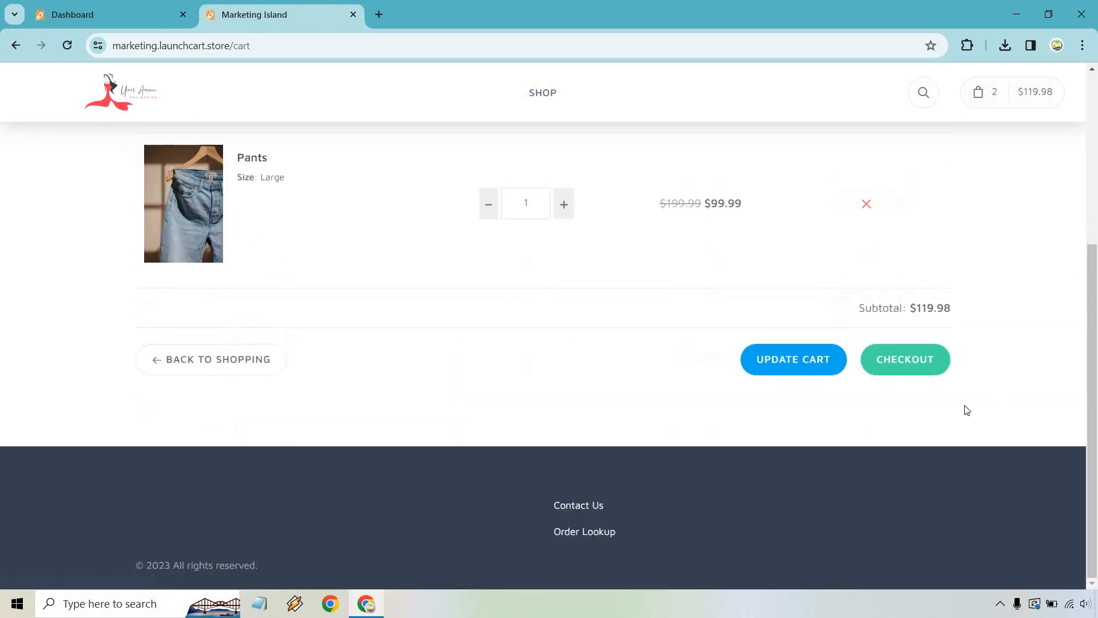
{"action": "left_click", "coordinate": [922, 366]}
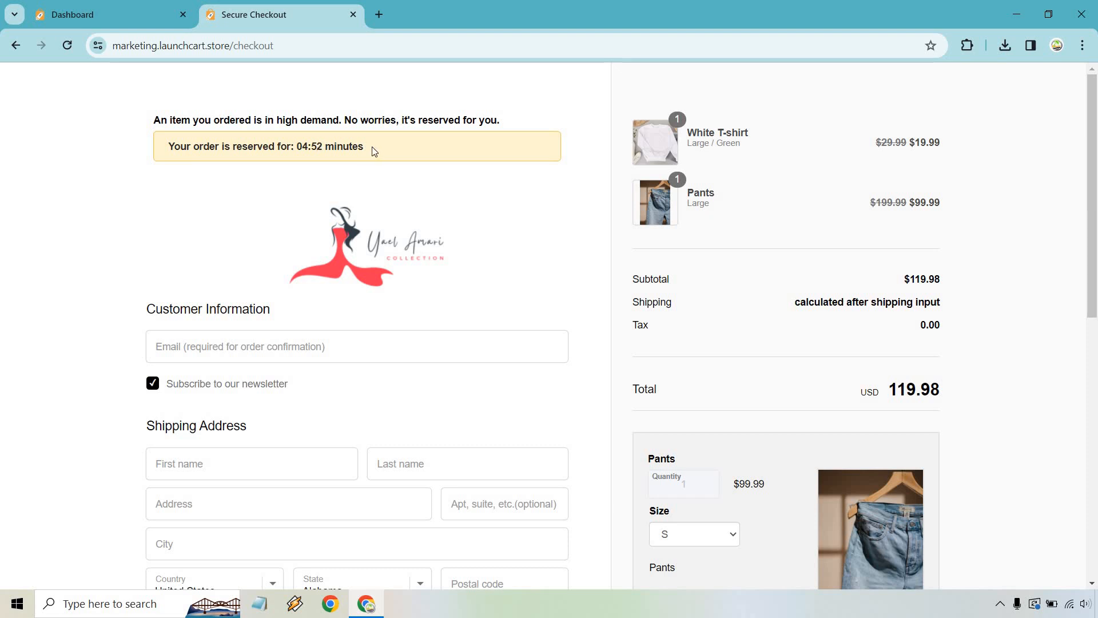
Examine the reservation timer and the rest of the live checkout page, then close the storefront
{"action": "left_click_drag", "start_coordinate": [366, 146], "coordinate": [296, 147]}
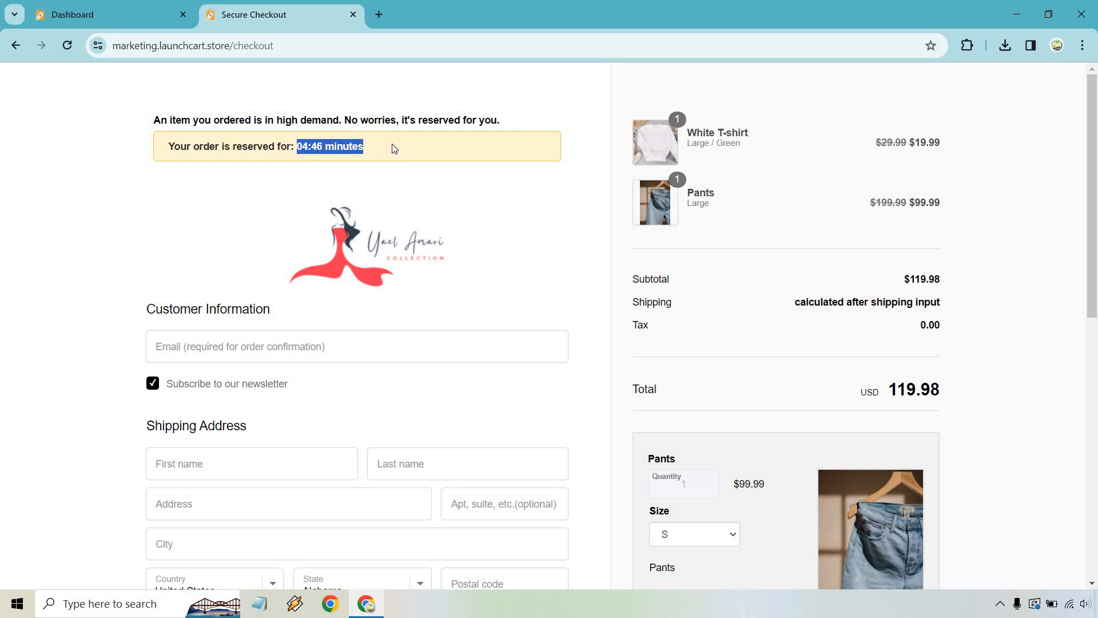
{"action": "left_click", "coordinate": [1056, 273]}
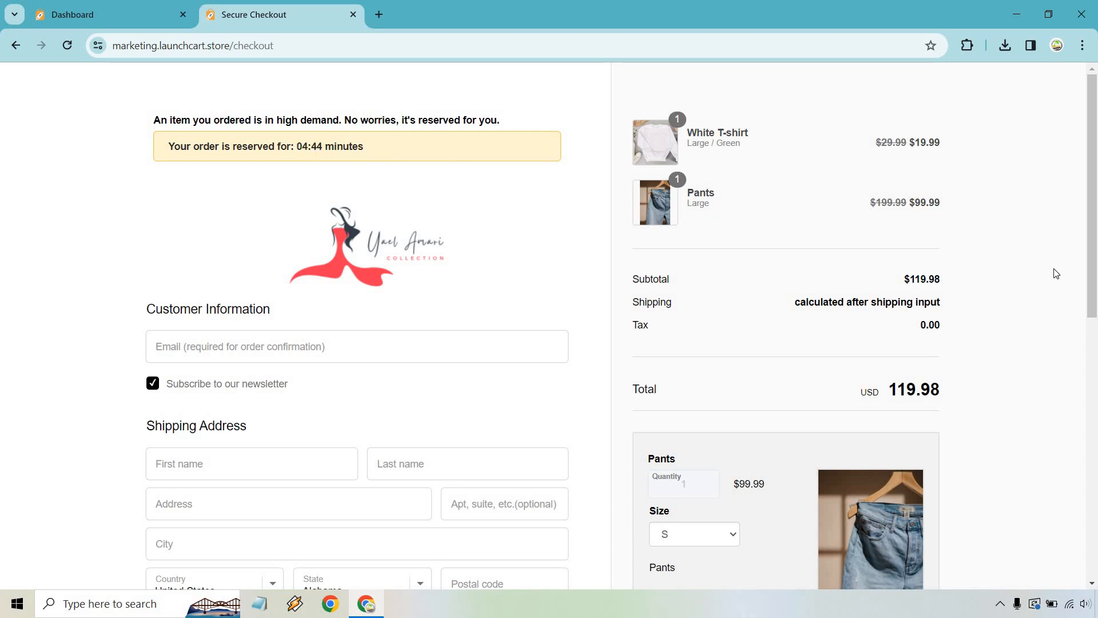
{"action": "scroll", "coordinate": [1056, 273], "scroll_direction": "down", "scroll_amount": 5}
{"action": "scroll", "coordinate": [1056, 273], "scroll_direction": "down", "scroll_amount": 1}
{"action": "scroll", "coordinate": [1057, 274], "scroll_direction": "up", "scroll_amount": 7}
{"action": "scroll", "coordinate": [1029, 223], "scroll_direction": "down", "scroll_amount": 5}
{"action": "scroll", "coordinate": [1029, 223], "scroll_direction": "up", "scroll_amount": 5}
{"action": "left_click", "coordinate": [353, 14]}
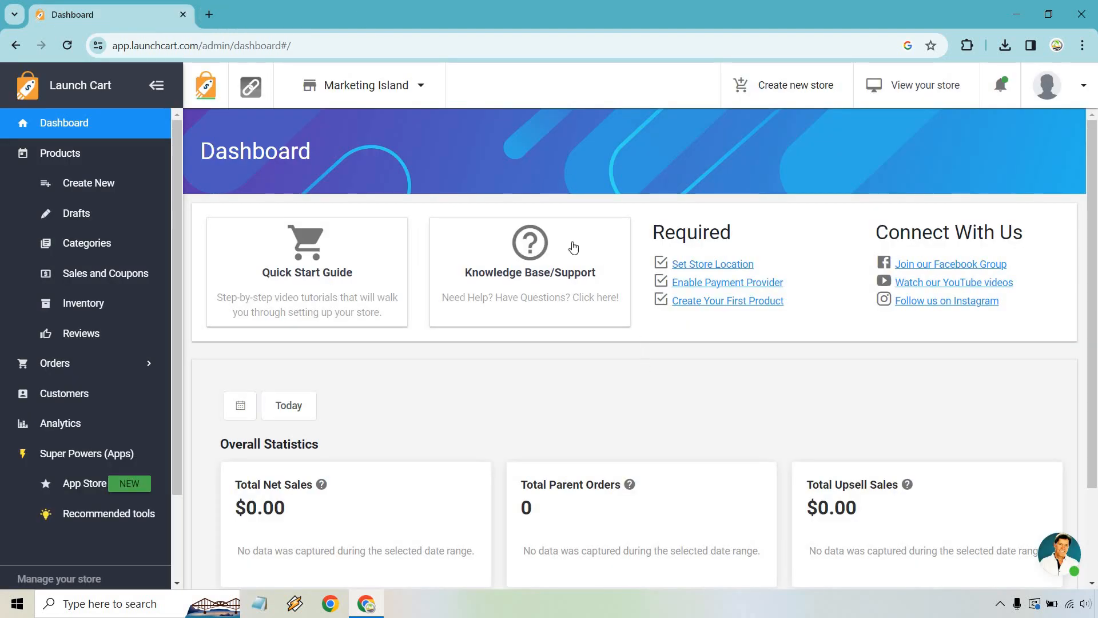
Start a new product coupon under Sales and Coupons, entering "Clothing Coupon" as both its name and notes
{"action": "left_click", "coordinate": [112, 275]}
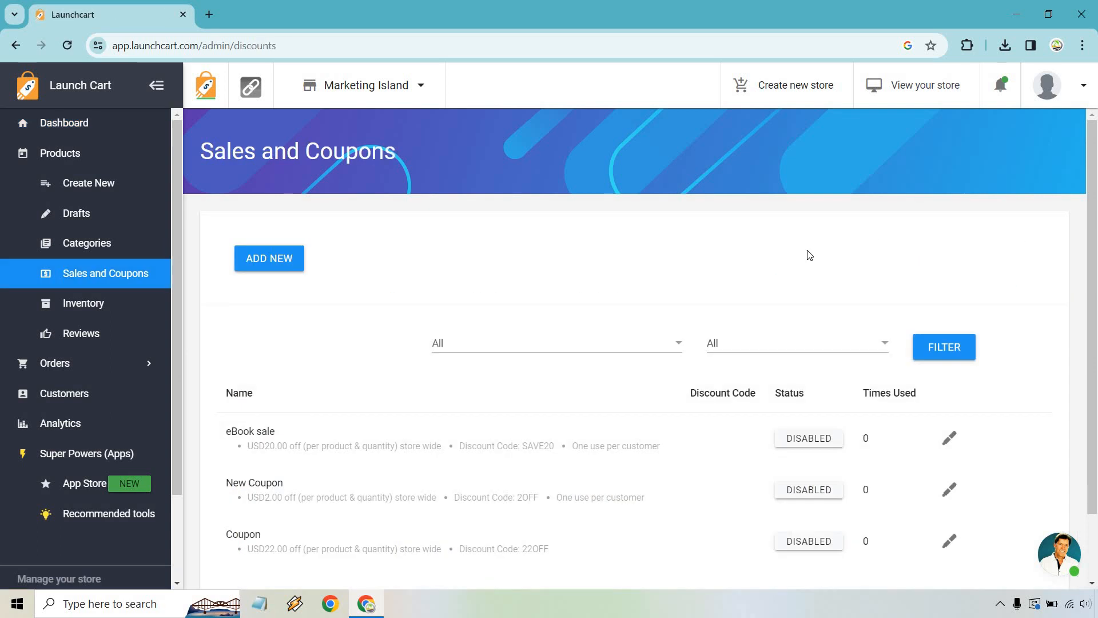
{"action": "left_click", "coordinate": [282, 263]}
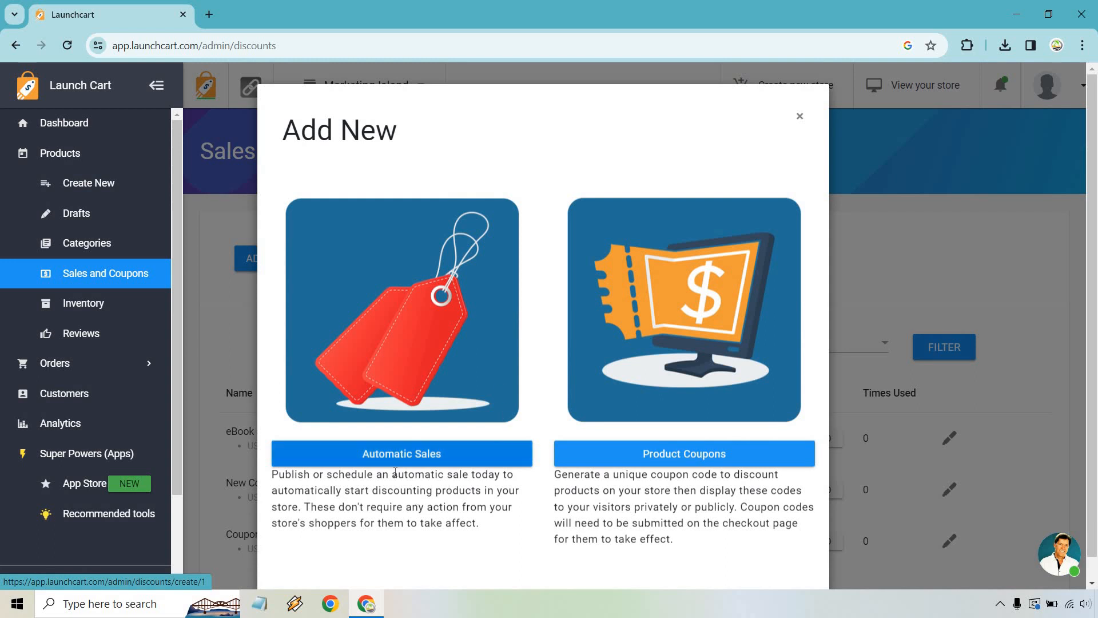
{"action": "left_click", "coordinate": [694, 455]}
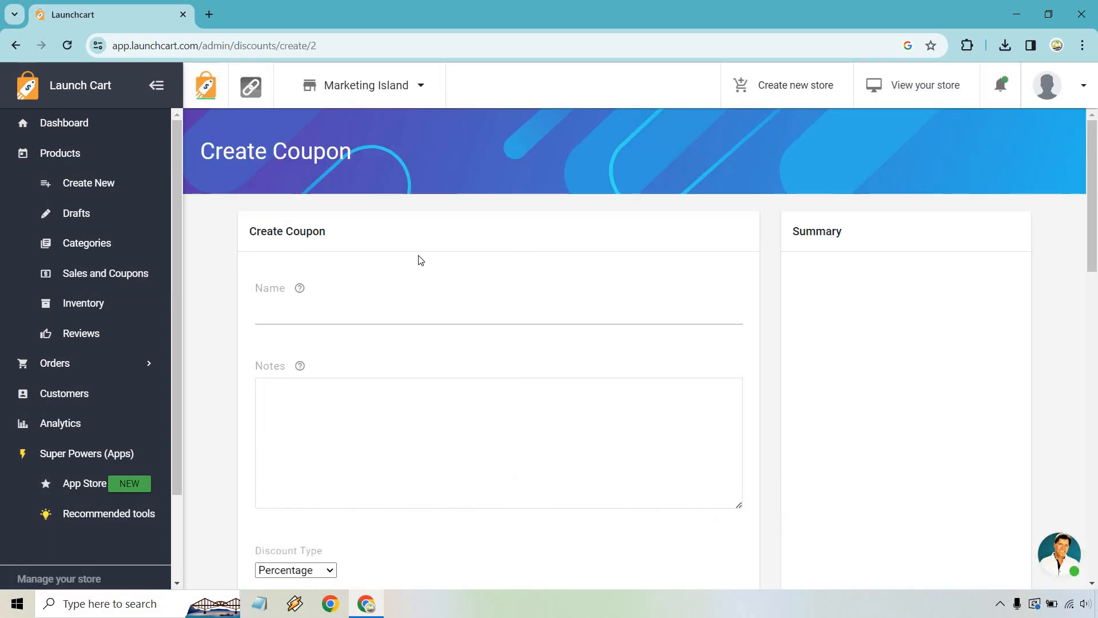
{"action": "left_click", "coordinate": [300, 325]}
{"action": "type", "text": "Clothing Coupon"}
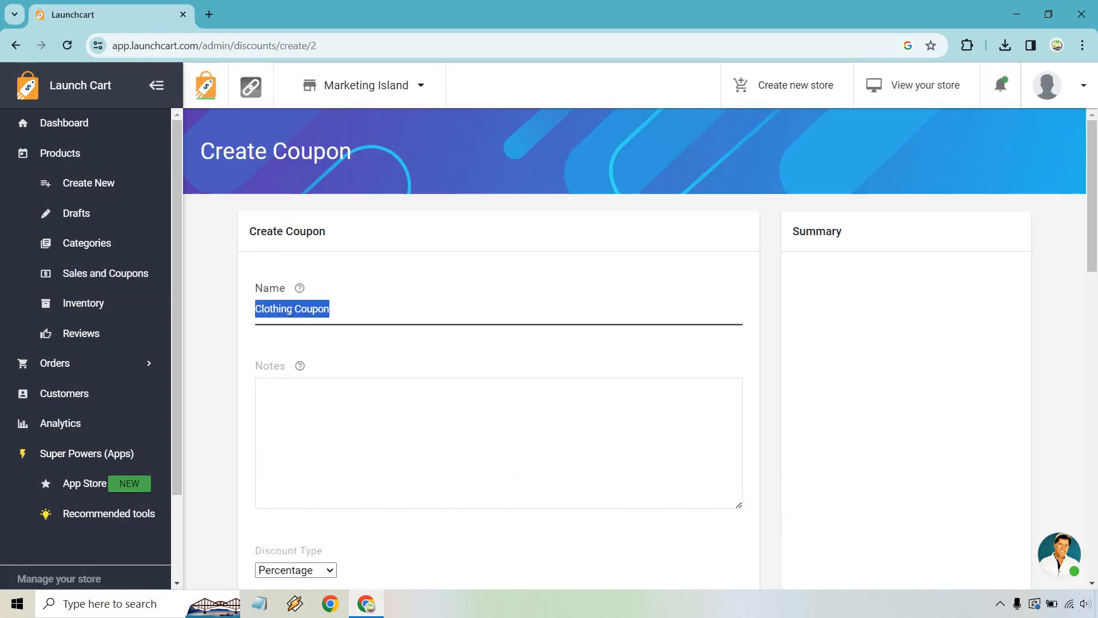
{"action": "left_click", "coordinate": [337, 422]}
{"action": "type", "text": "Clothing Coupon"}
Set the coupon's discount type to Fixed amount with a value of 10 USD
{"action": "scroll", "coordinate": [388, 399], "scroll_direction": "down", "scroll_amount": 4}
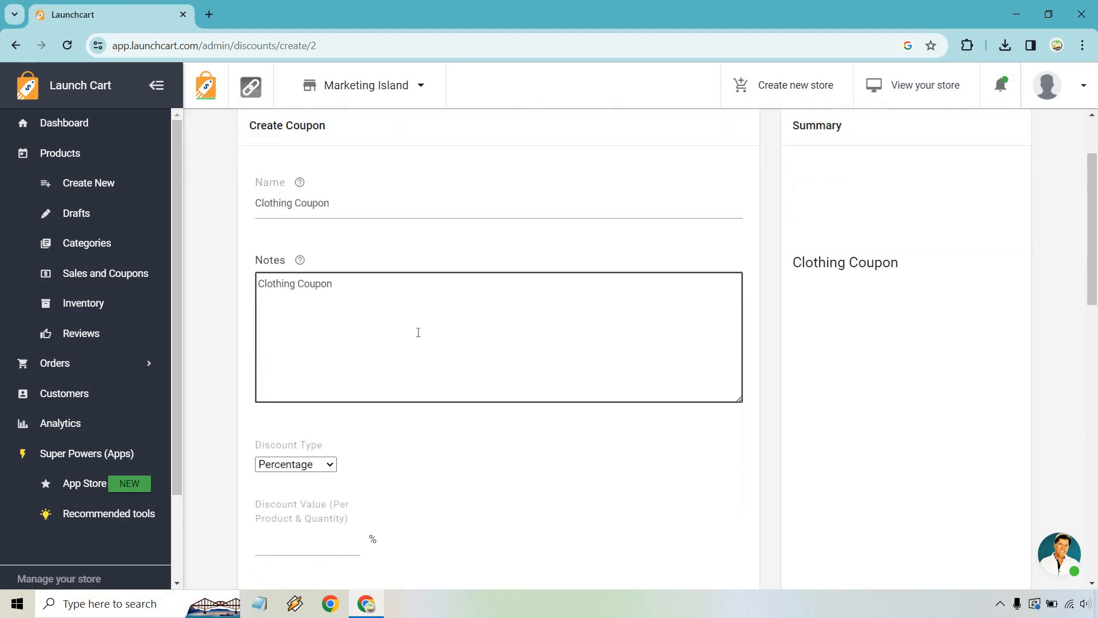
{"action": "left_click", "coordinate": [312, 356]}
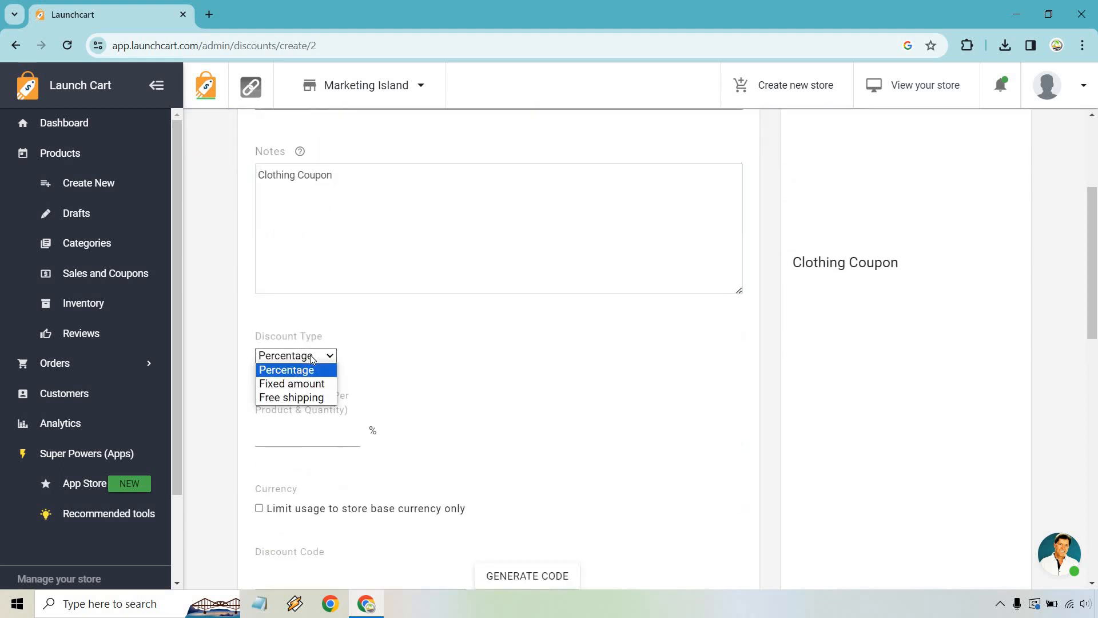
{"action": "left_click", "coordinate": [300, 383]}
{"action": "left_click", "coordinate": [314, 438]}
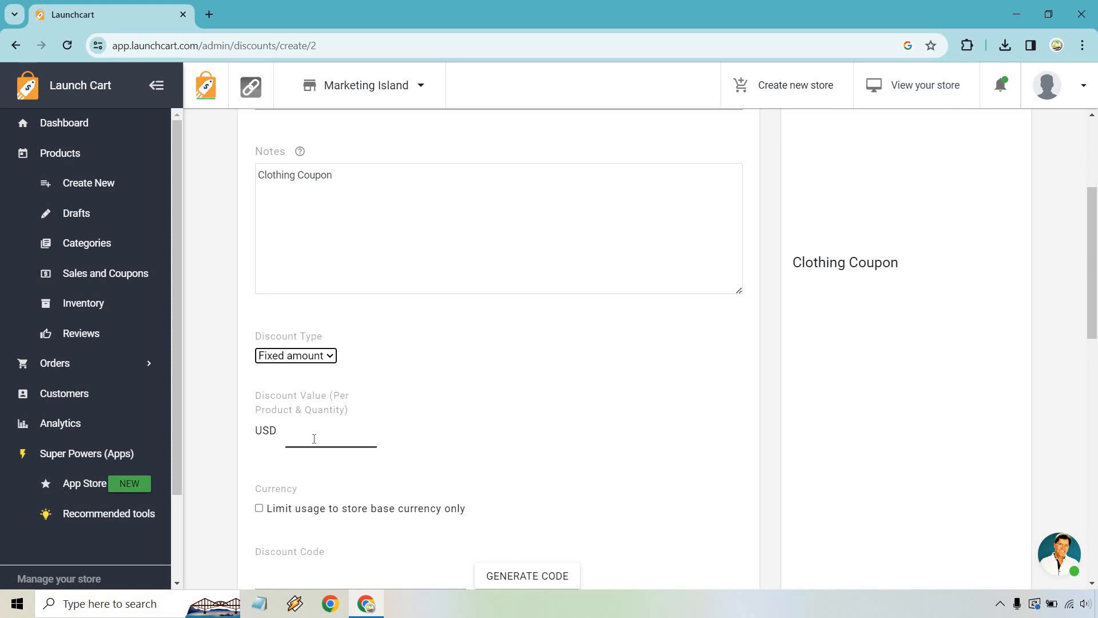
{"action": "type", "text": "10"}
Set the coupon's discount code to SAVE and make everyone eligible to use it
{"action": "scroll", "coordinate": [480, 289], "scroll_direction": "down", "scroll_amount": 3}
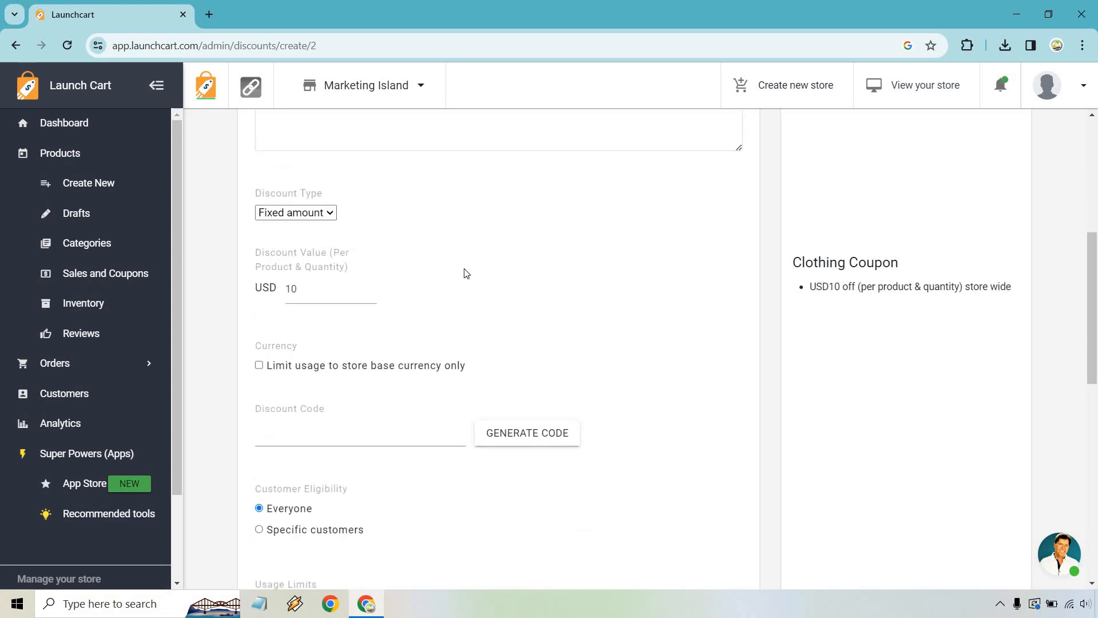
{"action": "scroll", "coordinate": [338, 379], "scroll_direction": "down", "scroll_amount": 1}
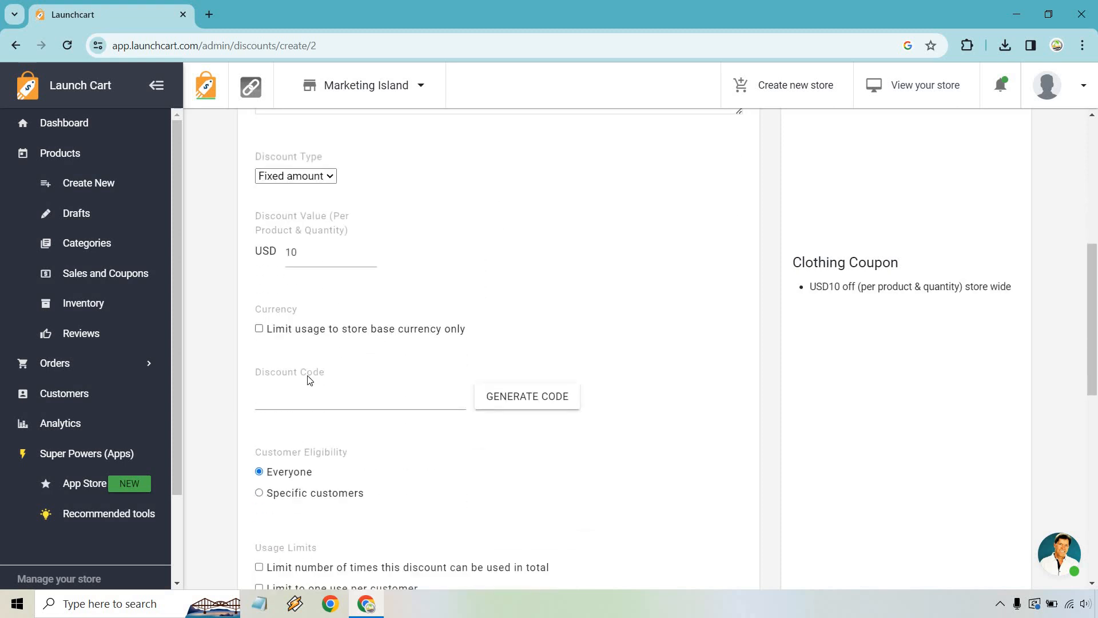
{"action": "left_click", "coordinate": [299, 368]}
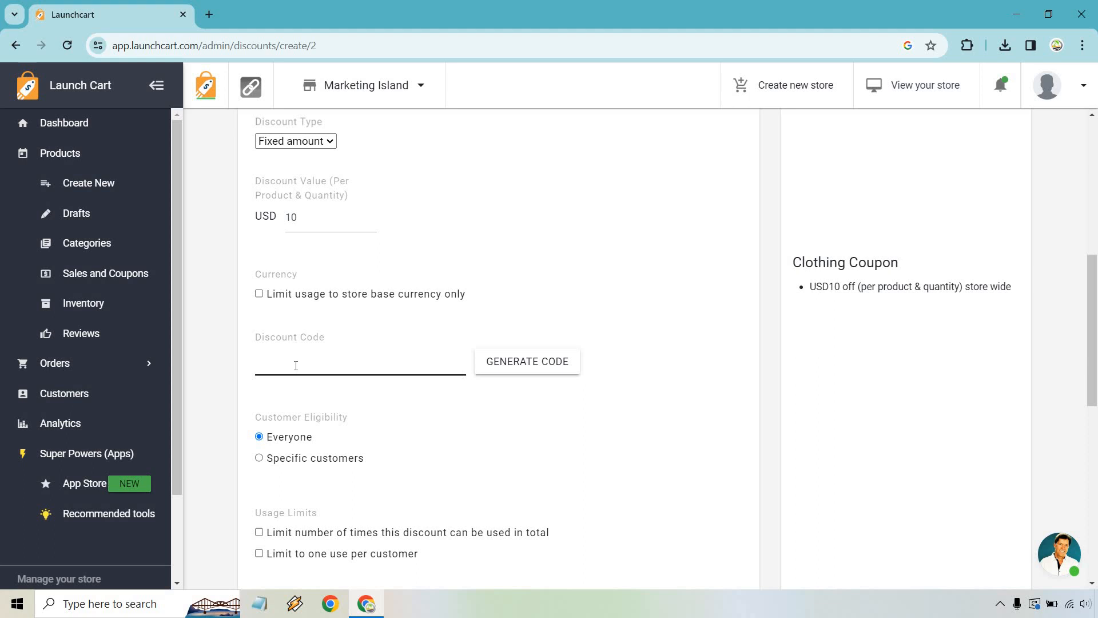
{"action": "type", "text": "SAVE"}
{"action": "left_click", "coordinate": [698, 411]}
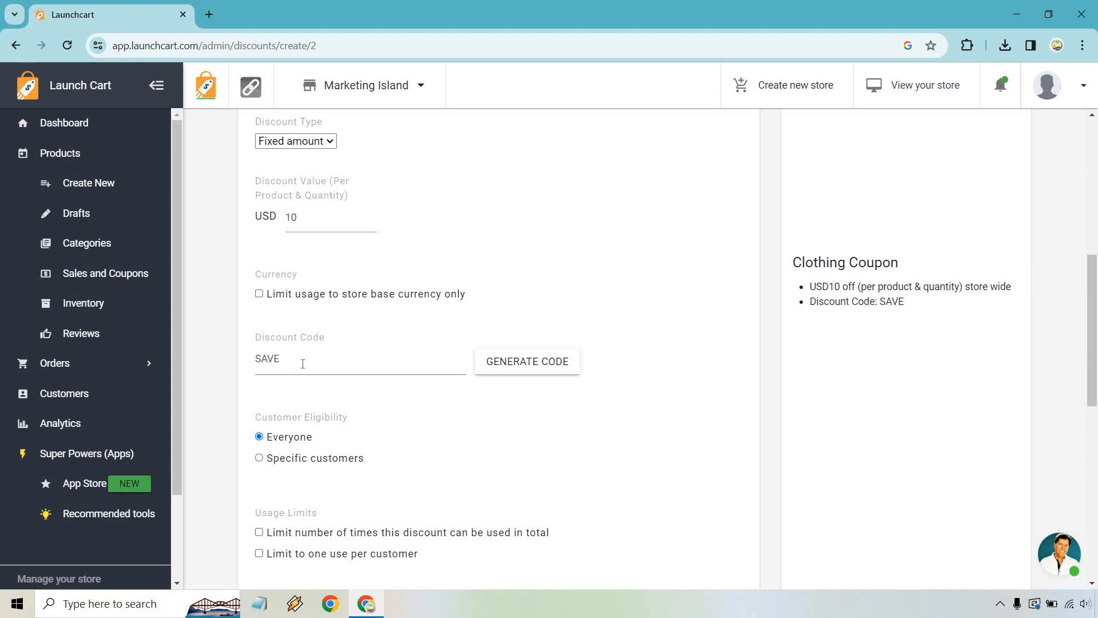
{"action": "left_click", "coordinate": [302, 361]}
{"action": "scroll", "coordinate": [301, 359], "scroll_direction": "down", "scroll_amount": 1}
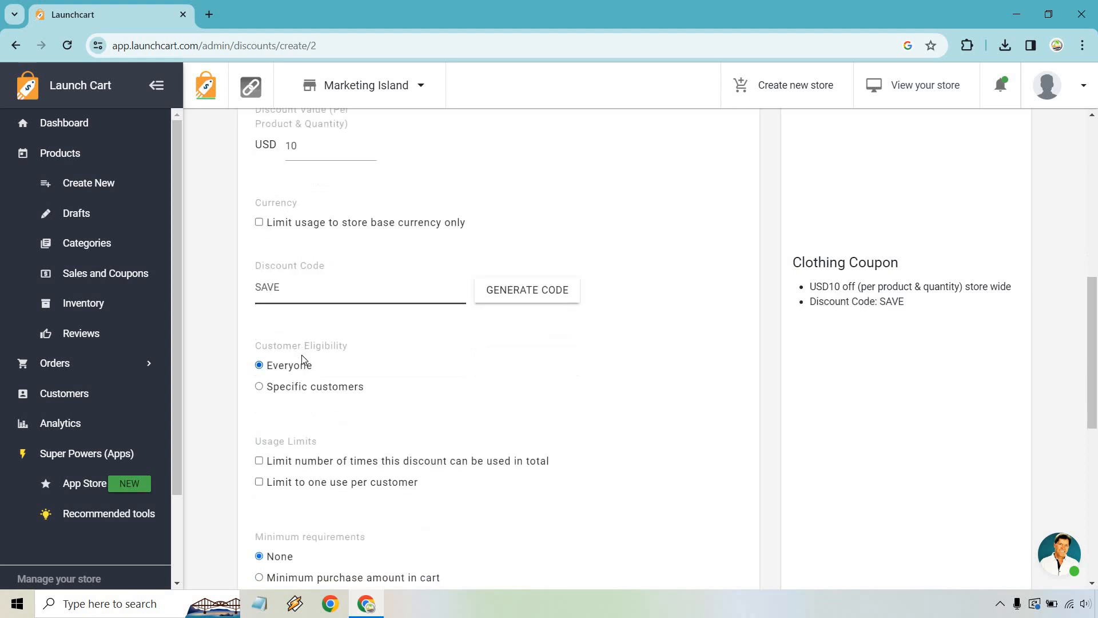
{"action": "left_click", "coordinate": [301, 361]}
Make the coupon not valid with other discounts and submit it
{"action": "scroll", "coordinate": [400, 363], "scroll_direction": "down", "scroll_amount": 2}
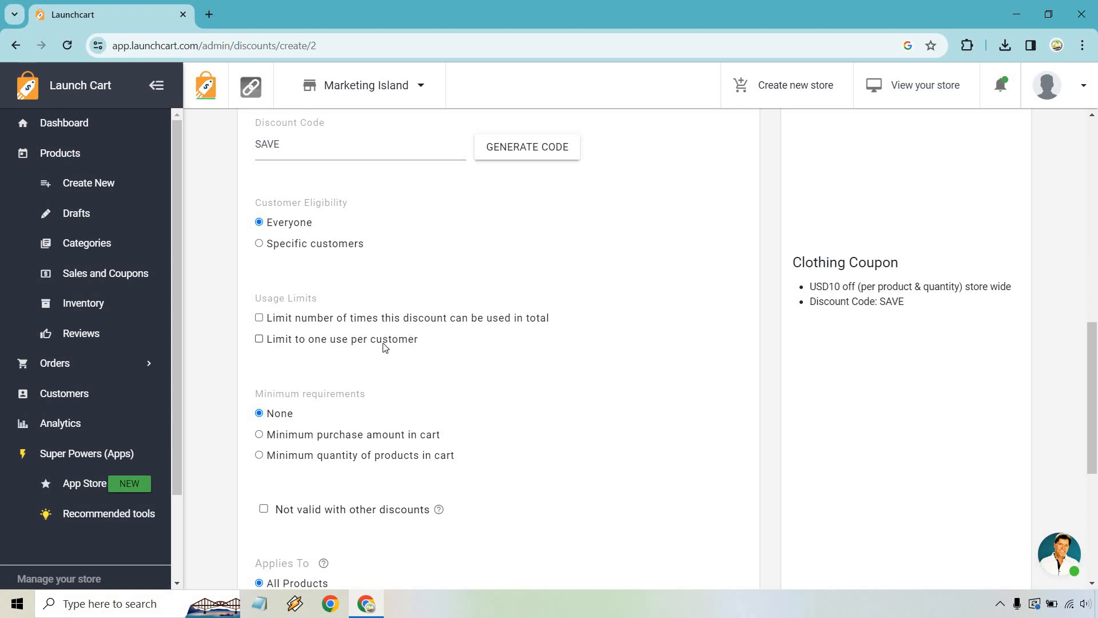
{"action": "scroll", "coordinate": [383, 339], "scroll_direction": "down", "scroll_amount": 2}
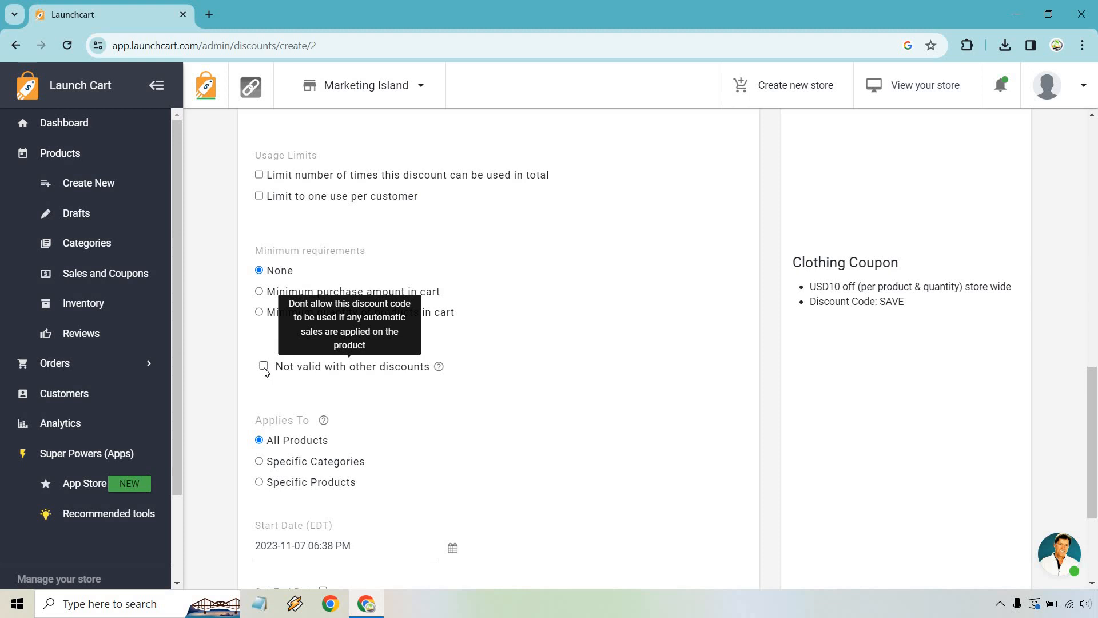
{"action": "left_click", "coordinate": [263, 366]}
{"action": "scroll", "coordinate": [549, 375], "scroll_direction": "down", "scroll_amount": 2}
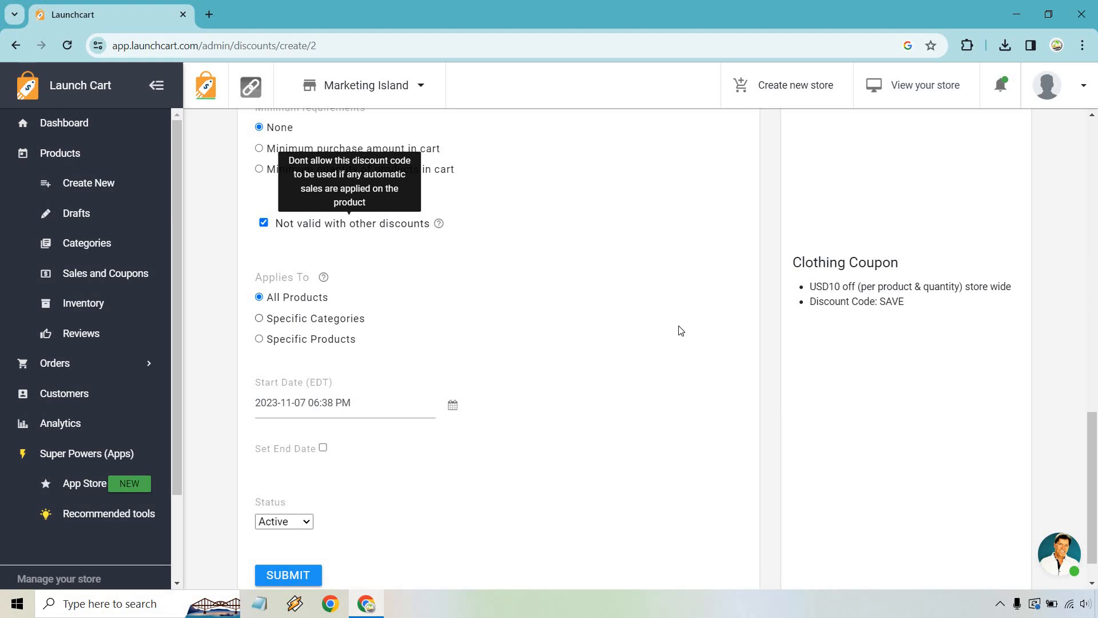
{"action": "scroll", "coordinate": [681, 331], "scroll_direction": "down", "scroll_amount": 1}
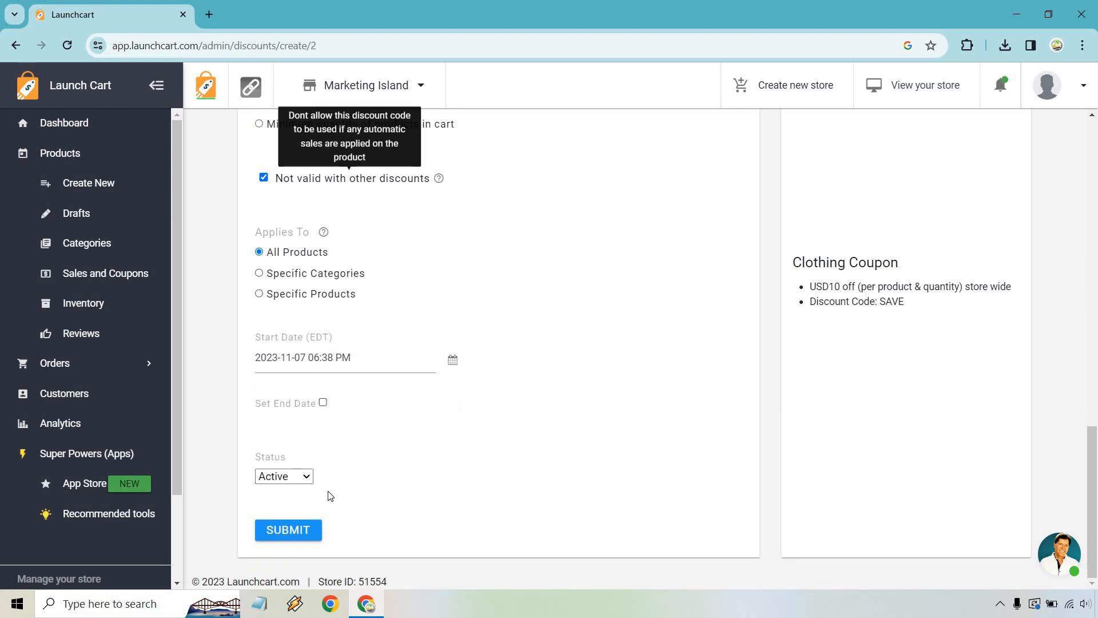
{"action": "left_click", "coordinate": [290, 529]}
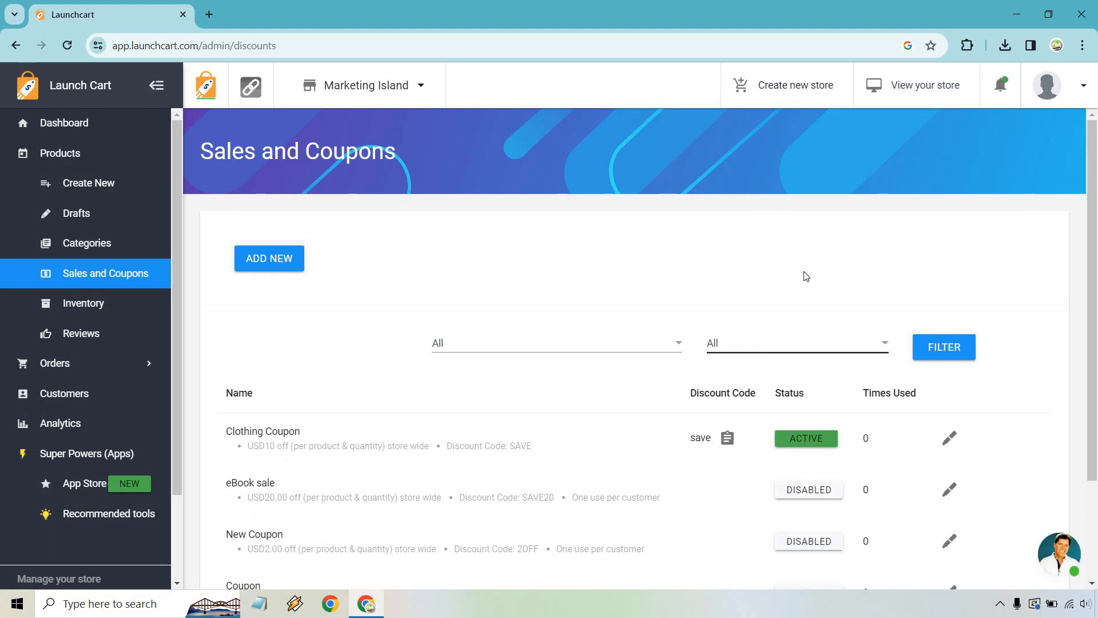
View the live store, add one pair of Pants in size S to the cart, and proceed to checkout
{"action": "left_click", "coordinate": [923, 87]}
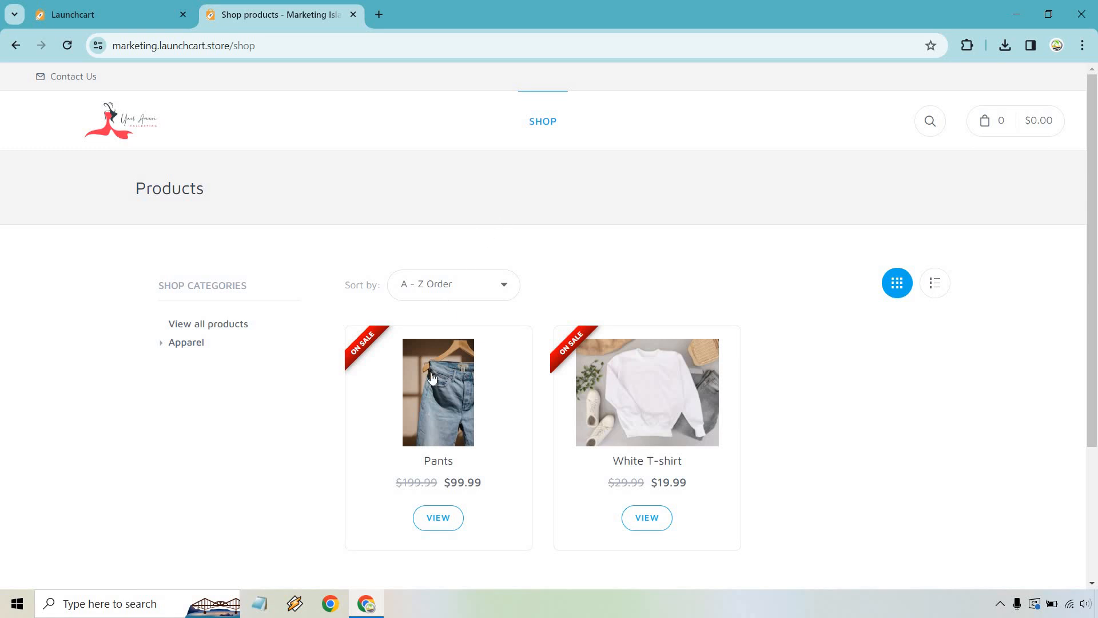
{"action": "left_click", "coordinate": [453, 361]}
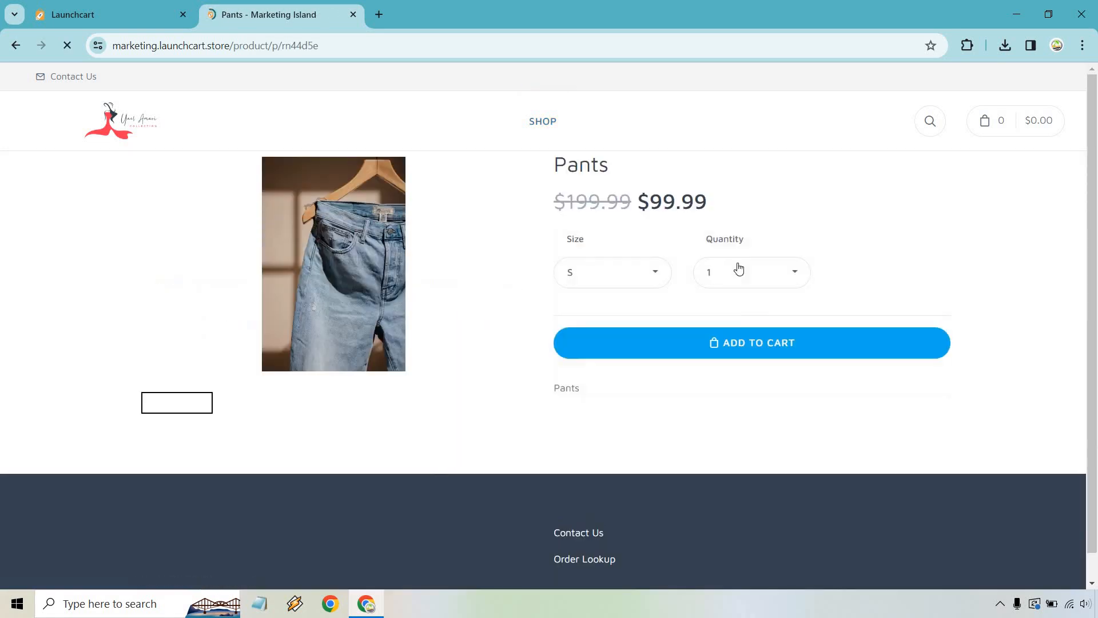
{"action": "left_click", "coordinate": [854, 337]}
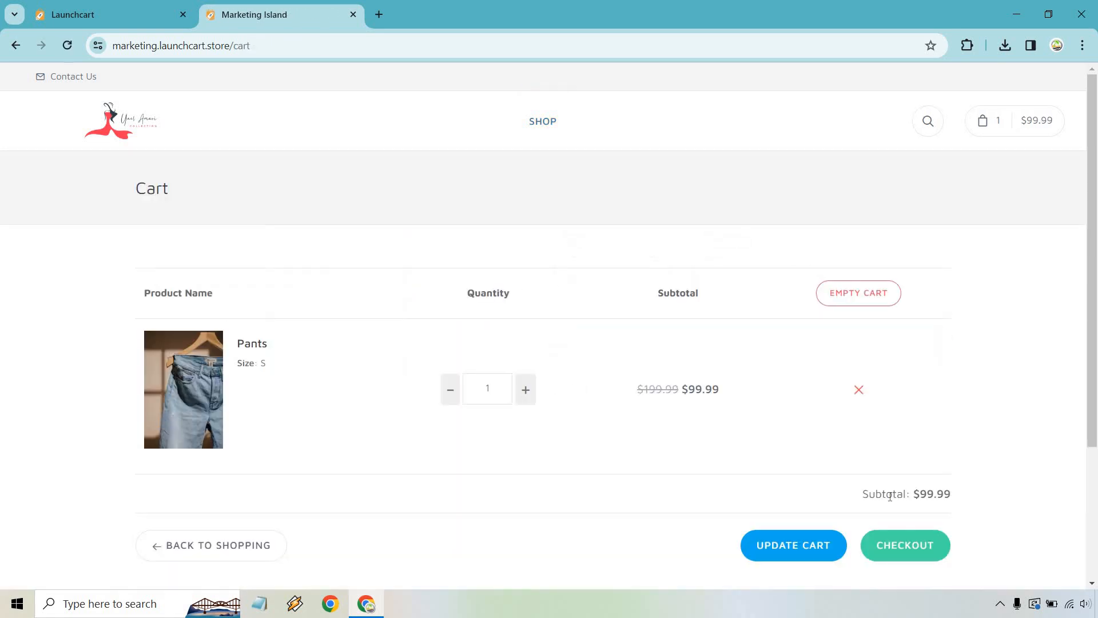
{"action": "left_click", "coordinate": [902, 542]}
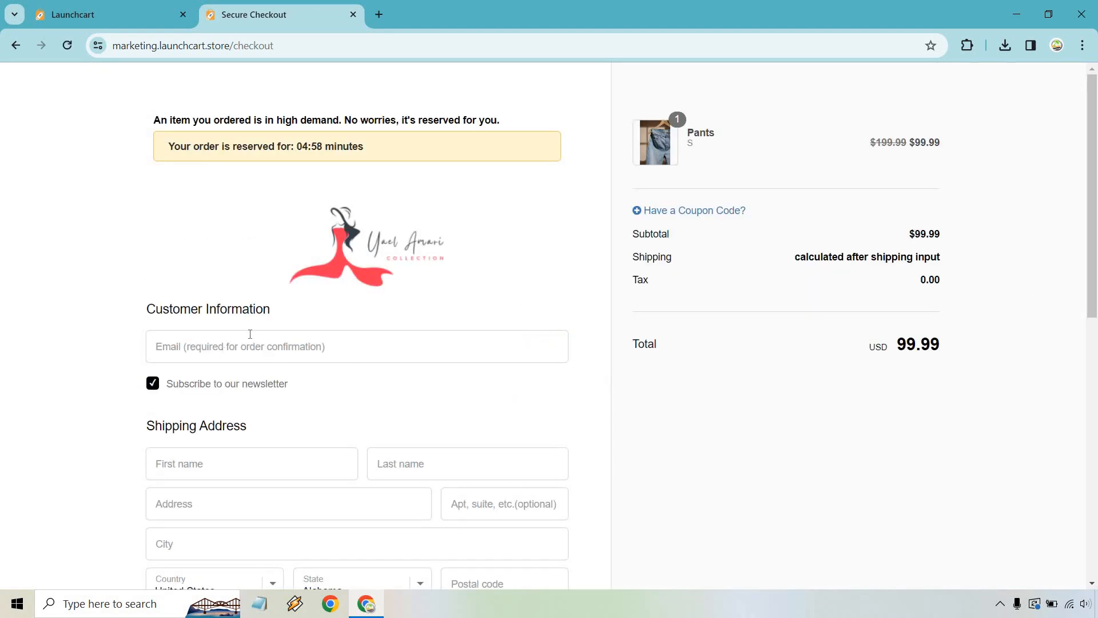
Apply the coupon code "save" to the order on the checkout page
{"action": "left_click", "coordinate": [690, 207]}
{"action": "left_click", "coordinate": [704, 227]}
{"action": "type", "text": "save"}
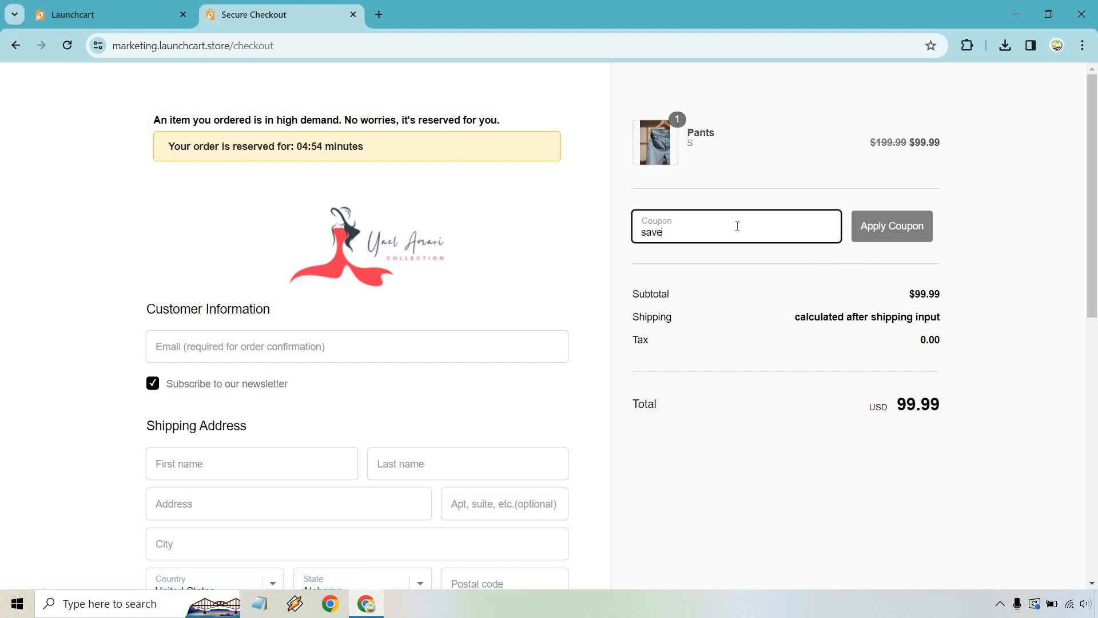
{"action": "left_click", "coordinate": [892, 227]}
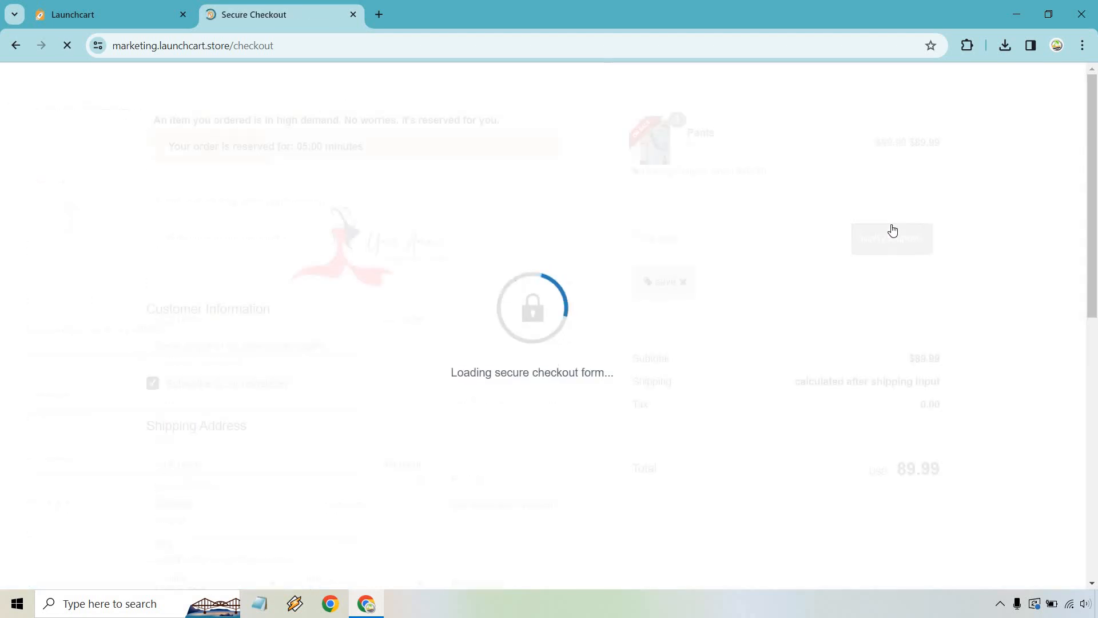